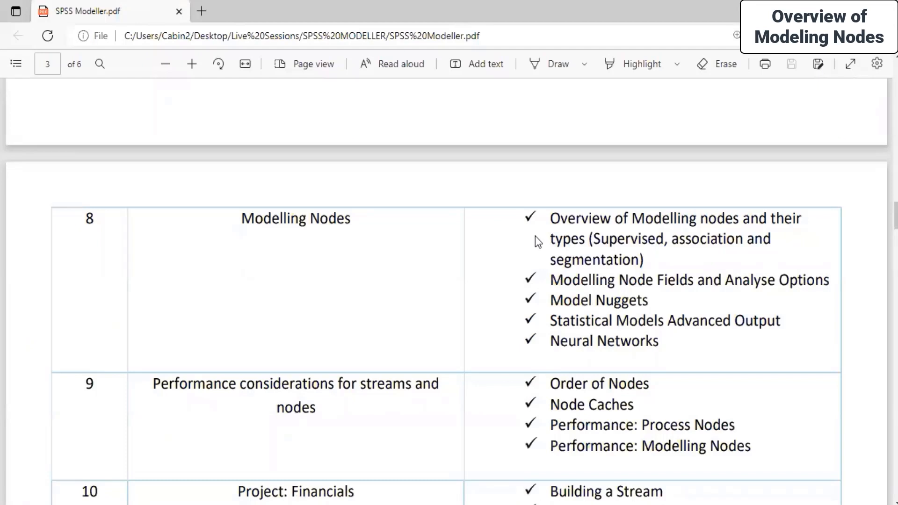
Look over the Modelling Nodes heading in the course outline PDF.
{"action": "scroll", "coordinate": [269, 192], "scroll_direction": "down", "scroll_amount": 1}
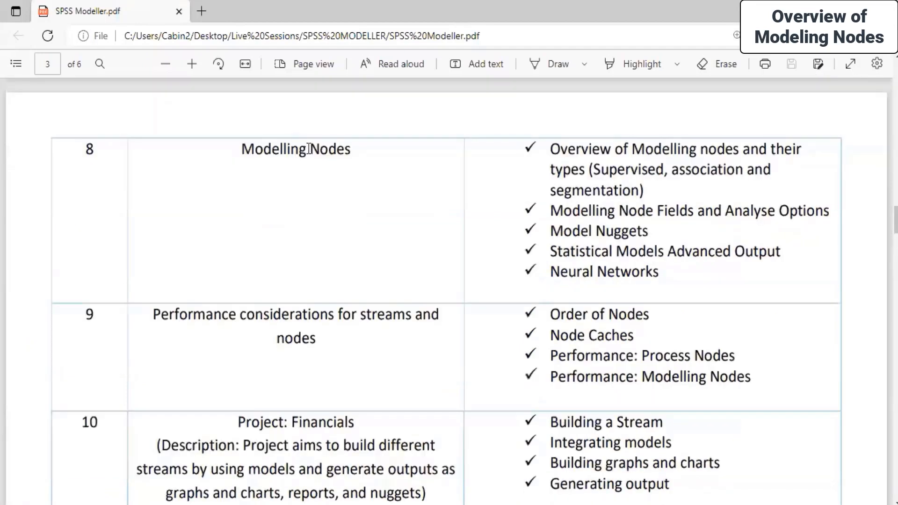
{"action": "left_click_drag", "start_coordinate": [242, 149], "coordinate": [363, 165]}
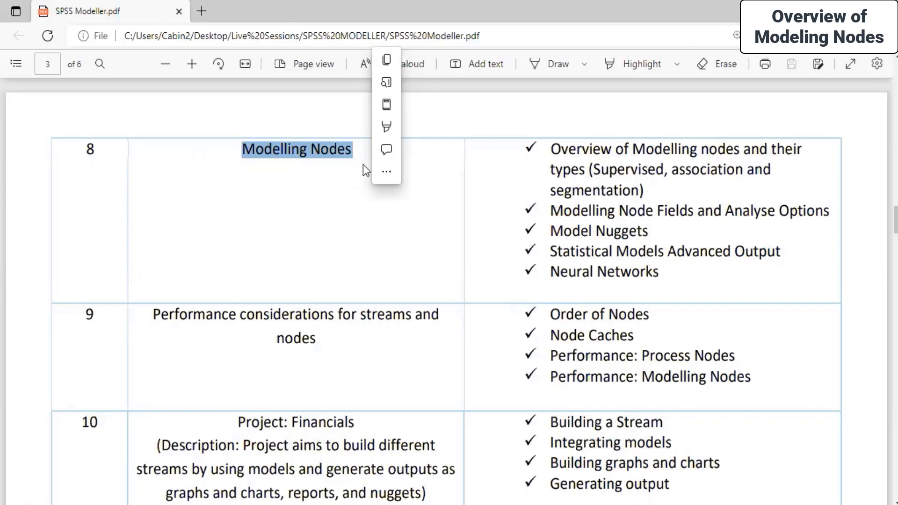
{"action": "left_click", "coordinate": [446, 248]}
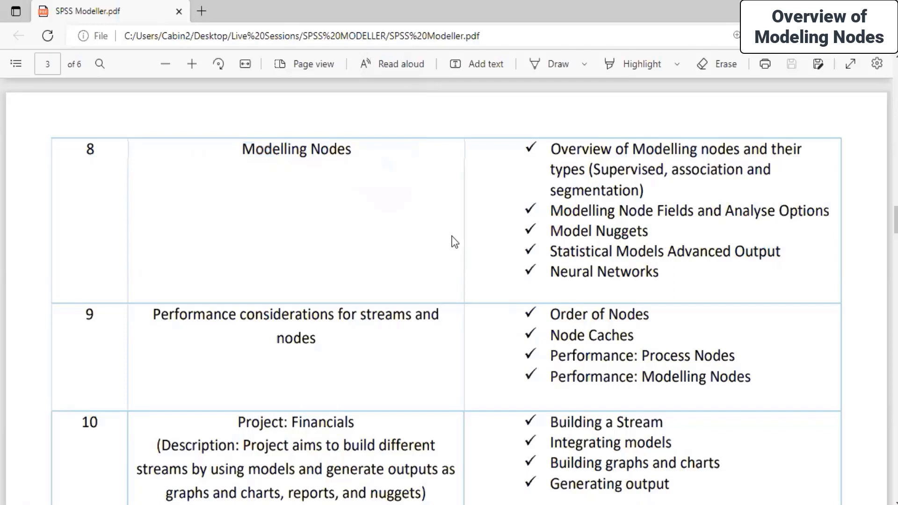
{"action": "scroll", "coordinate": [392, 232], "scroll_direction": "up", "scroll_amount": 2}
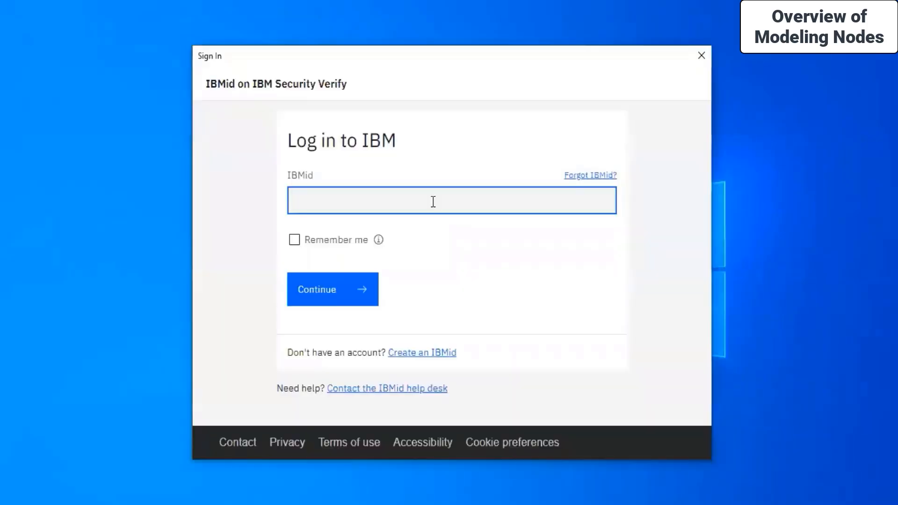
Sign in with the IBMid and password, with Remember me ticked, and dismiss the welcome dialog.
{"action": "type", "text": "??????"}
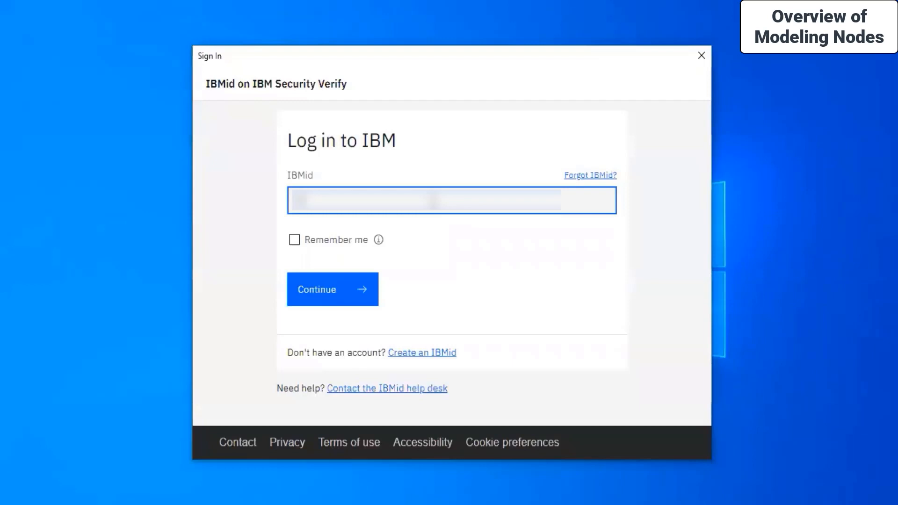
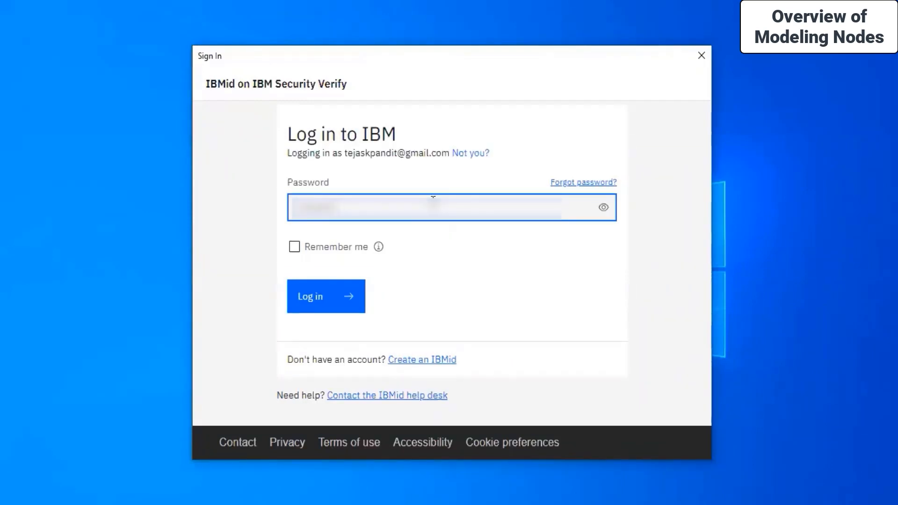
{"action": "left_click", "coordinate": [294, 246]}
{"action": "left_click", "coordinate": [318, 307]}
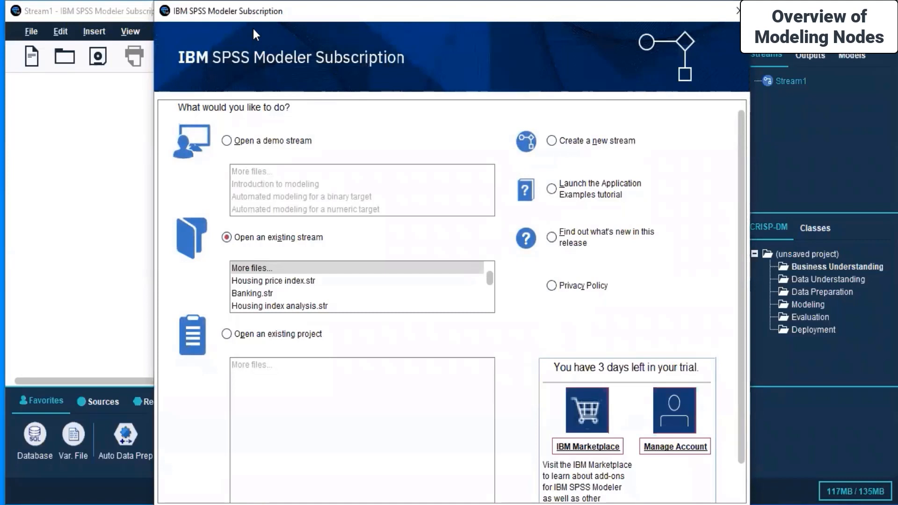
{"action": "left_click_drag", "start_coordinate": [225, 11], "coordinate": [328, 217]}
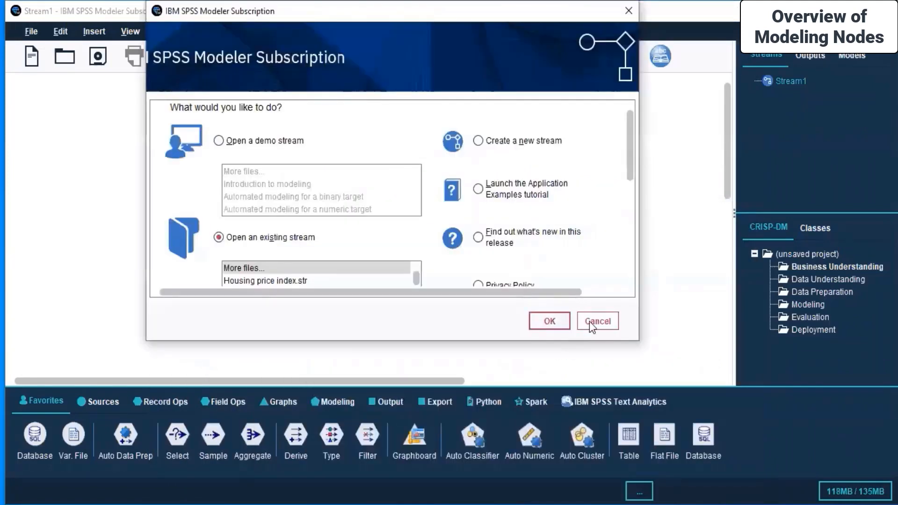
{"action": "left_click", "coordinate": [592, 316]}
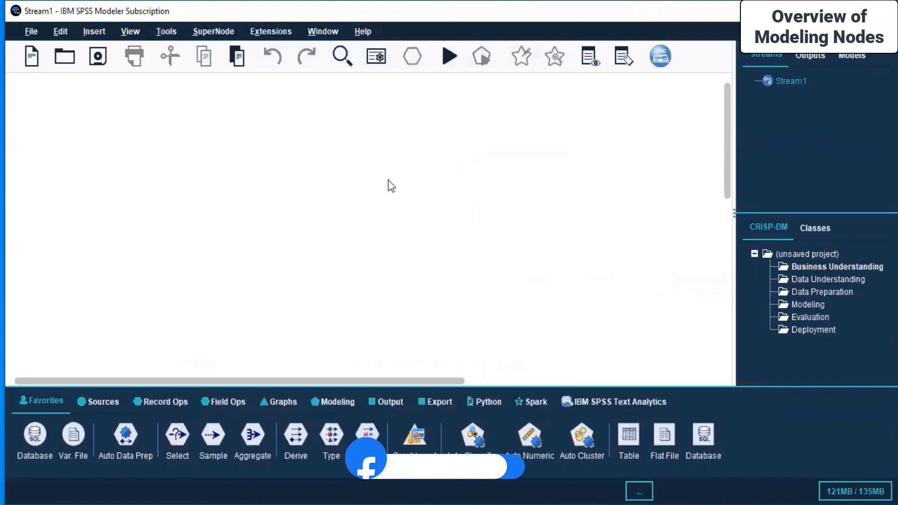
Browse the Modeling palette's Supervised, Association and Segmentation nodes, ending on Supervised.
{"action": "left_click", "coordinate": [340, 396]}
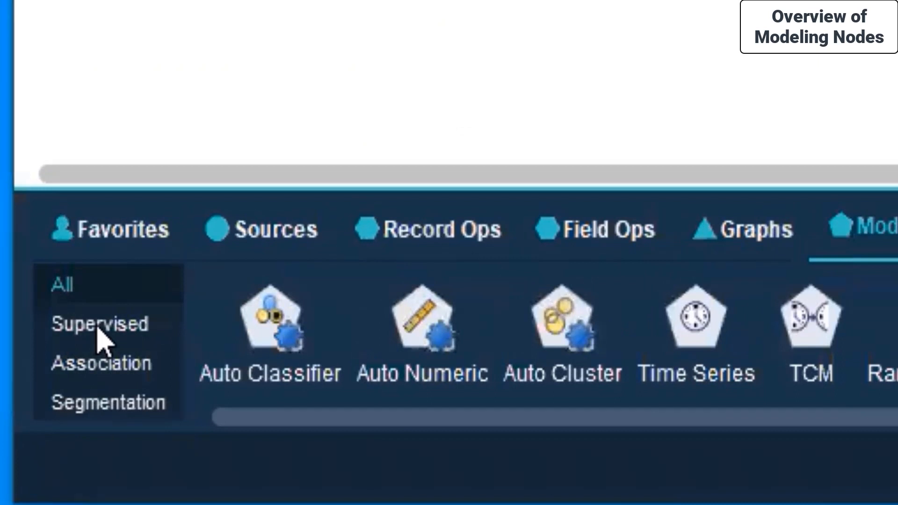
{"action": "left_click", "coordinate": [98, 327]}
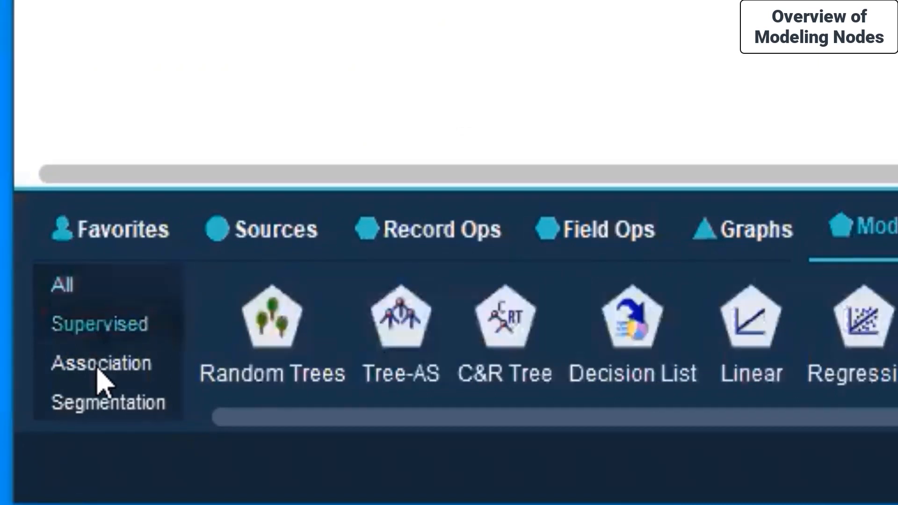
{"action": "left_click", "coordinate": [97, 373]}
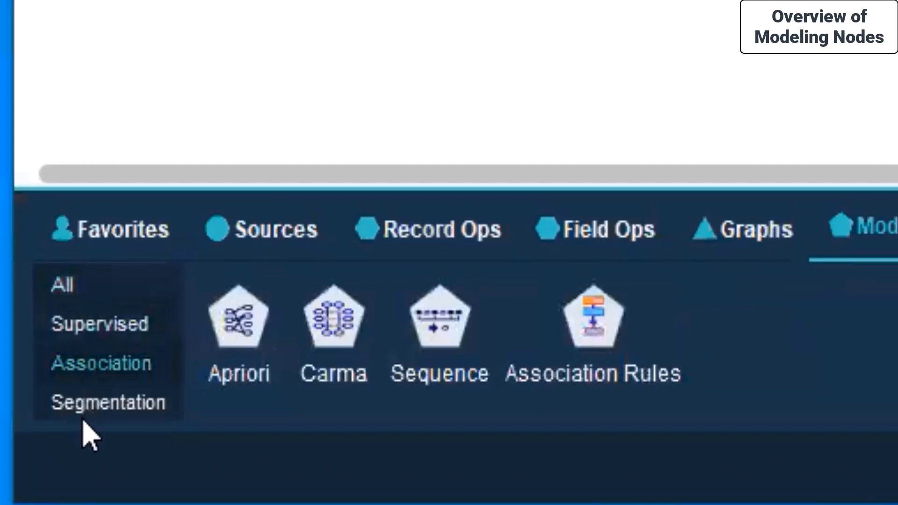
{"action": "left_click", "coordinate": [80, 402]}
{"action": "left_click", "coordinate": [77, 364]}
{"action": "left_click", "coordinate": [86, 403]}
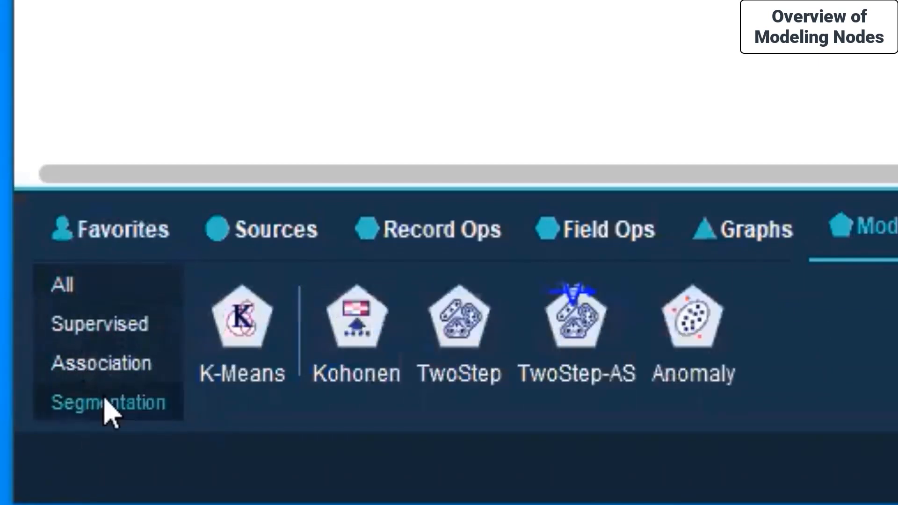
{"action": "left_click", "coordinate": [91, 362]}
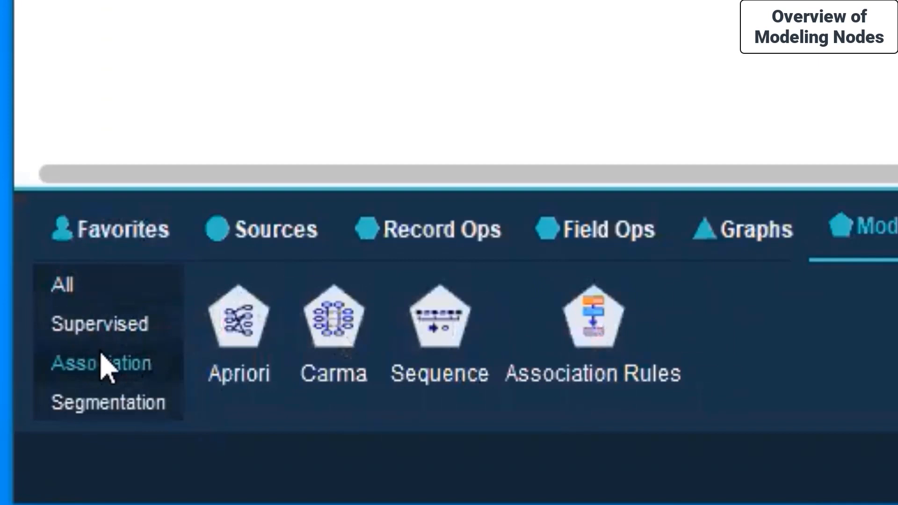
{"action": "left_click", "coordinate": [65, 328]}
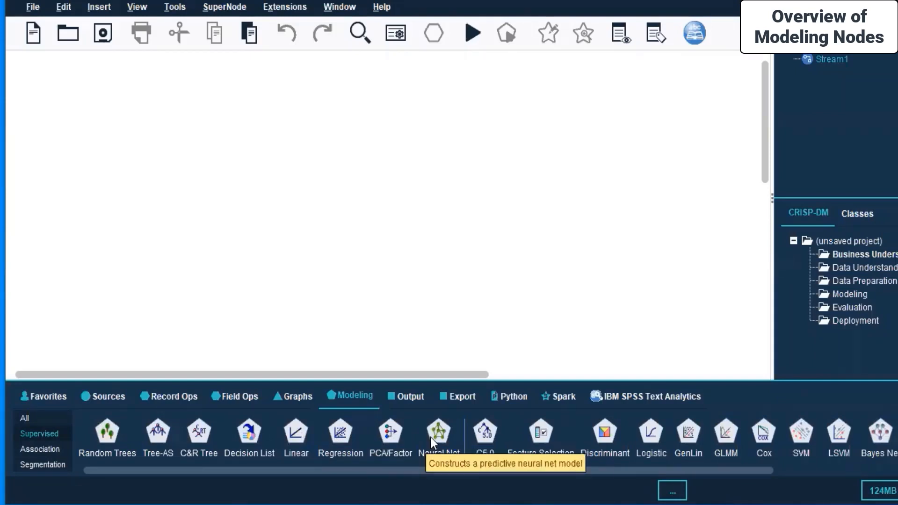
{"action": "left_click_drag", "start_coordinate": [403, 467], "coordinate": [624, 464]}
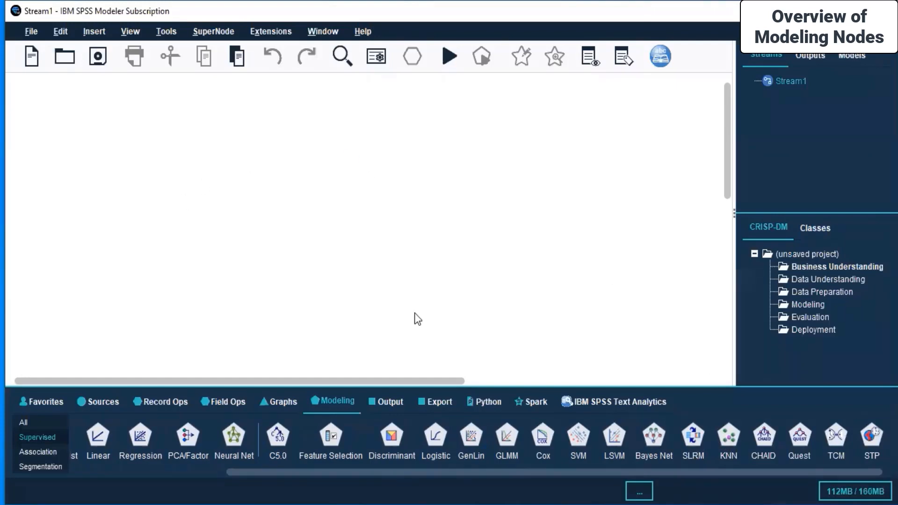
{"action": "left_click_drag", "start_coordinate": [473, 475], "coordinate": [232, 474]}
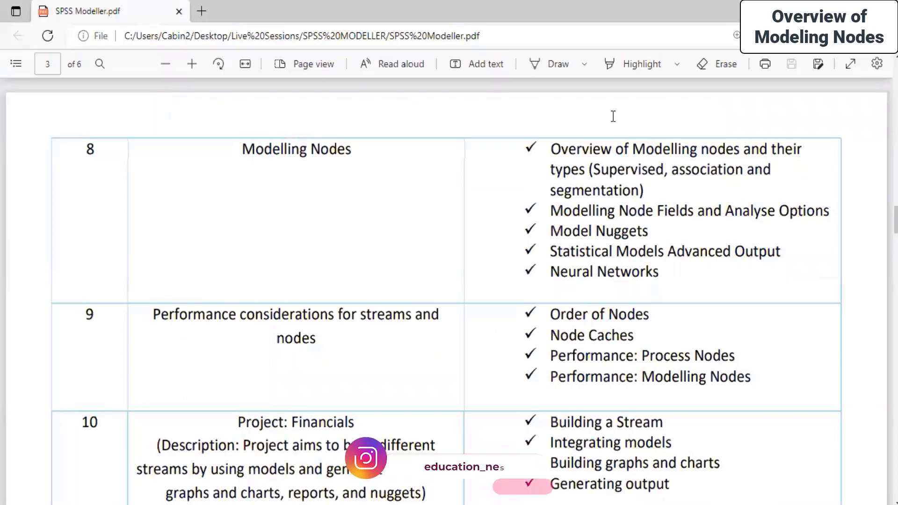
{"action": "left_click_drag", "start_coordinate": [551, 148], "coordinate": [664, 192]}
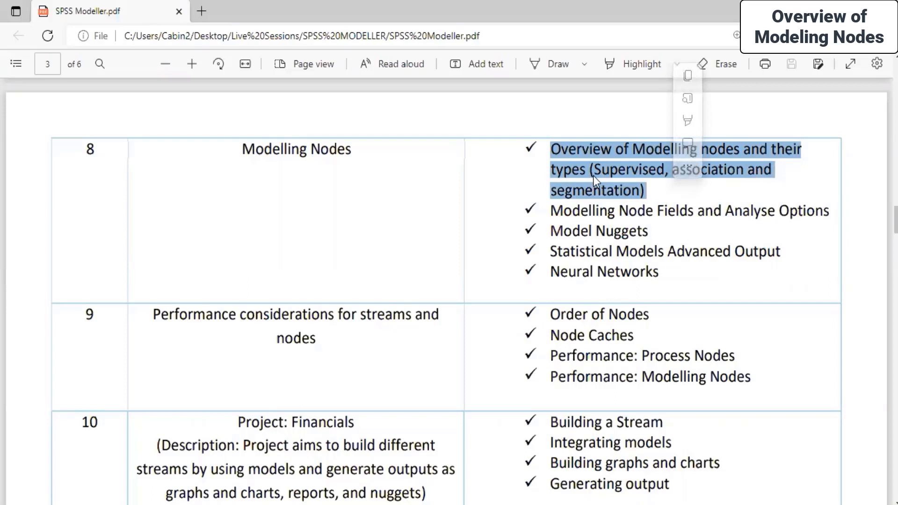
{"action": "left_click_drag", "start_coordinate": [551, 210], "coordinate": [829, 215]}
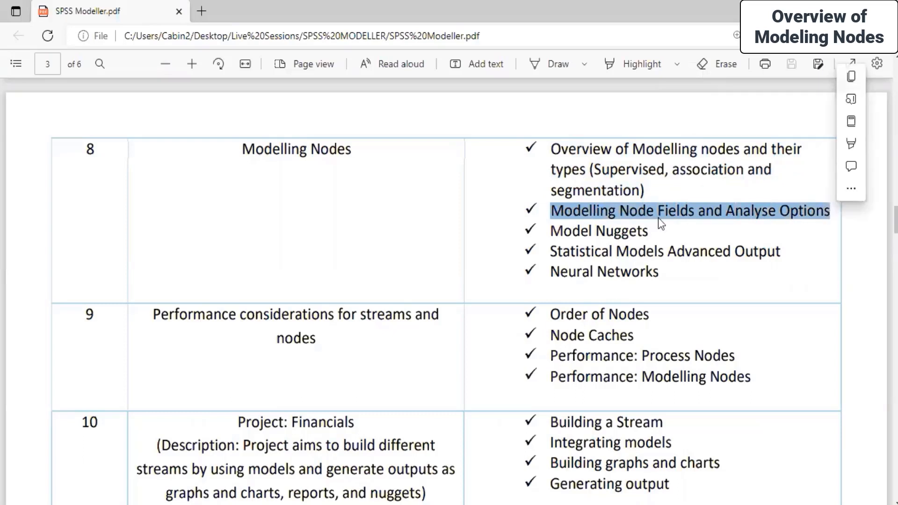
{"action": "left_click_drag", "start_coordinate": [552, 232], "coordinate": [665, 234]}
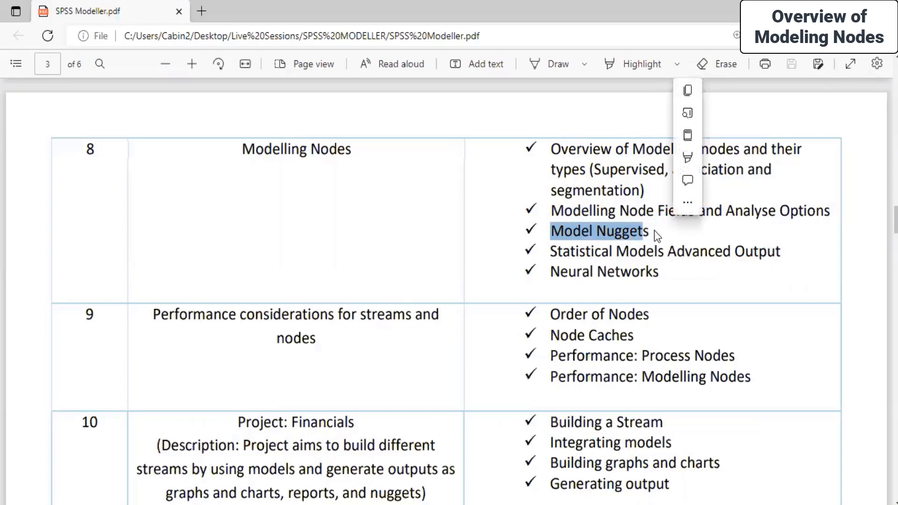
{"action": "left_click", "coordinate": [644, 230]}
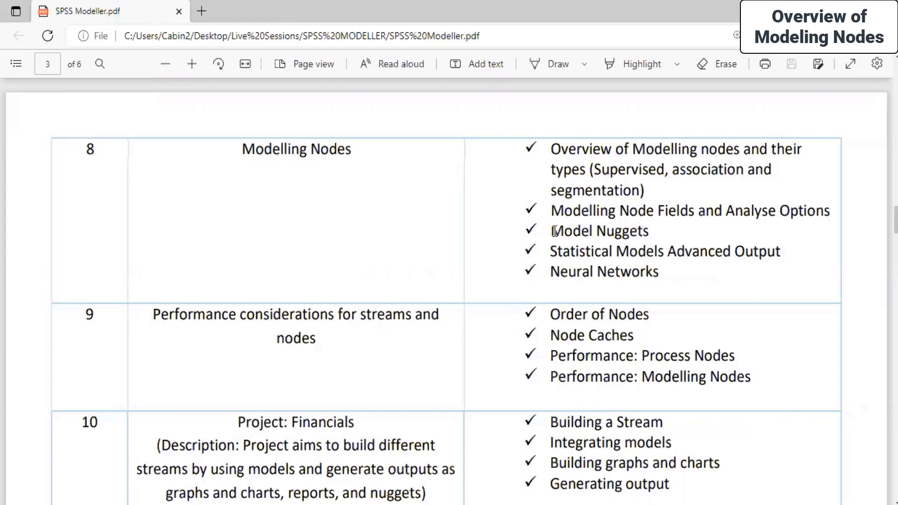
{"action": "left_click_drag", "start_coordinate": [555, 231], "coordinate": [656, 232]}
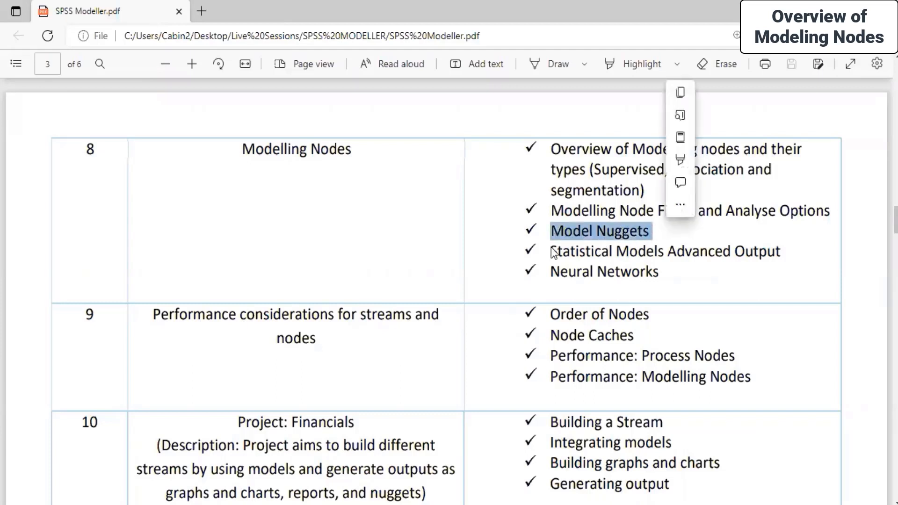
{"action": "left_click_drag", "start_coordinate": [554, 252], "coordinate": [784, 258]}
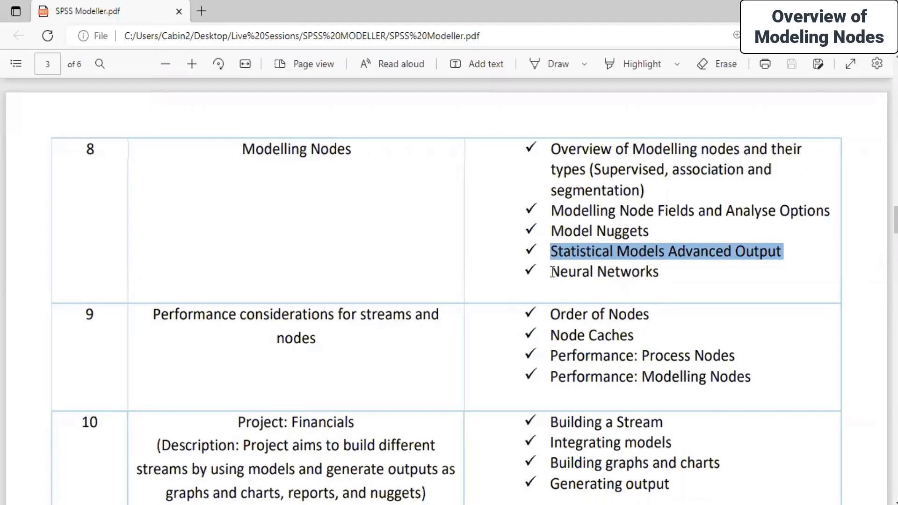
{"action": "left_click", "coordinate": [621, 272]}
{"action": "triple_click", "coordinate": [621, 272]}
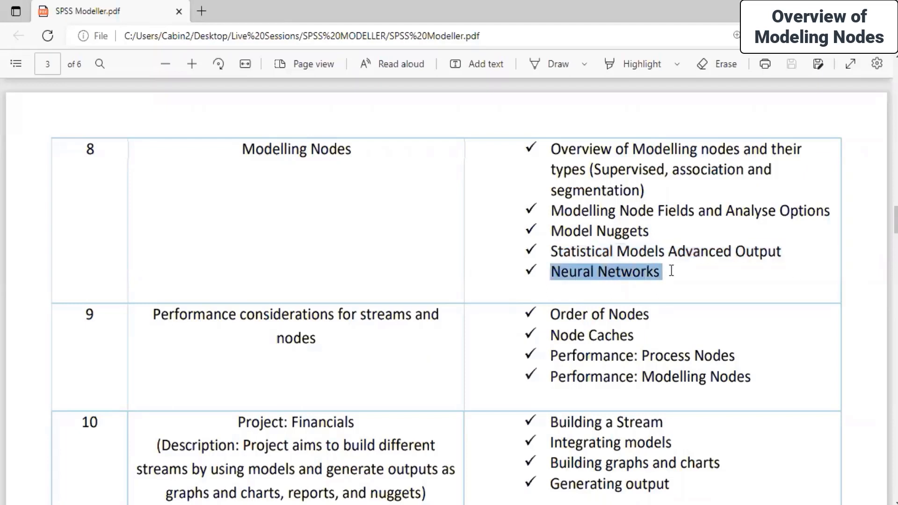
{"action": "left_click", "coordinate": [464, 241]}
{"action": "scroll", "coordinate": [467, 240], "scroll_direction": "up", "scroll_amount": 5}
{"action": "scroll", "coordinate": [469, 240], "scroll_direction": "down", "scroll_amount": 6}
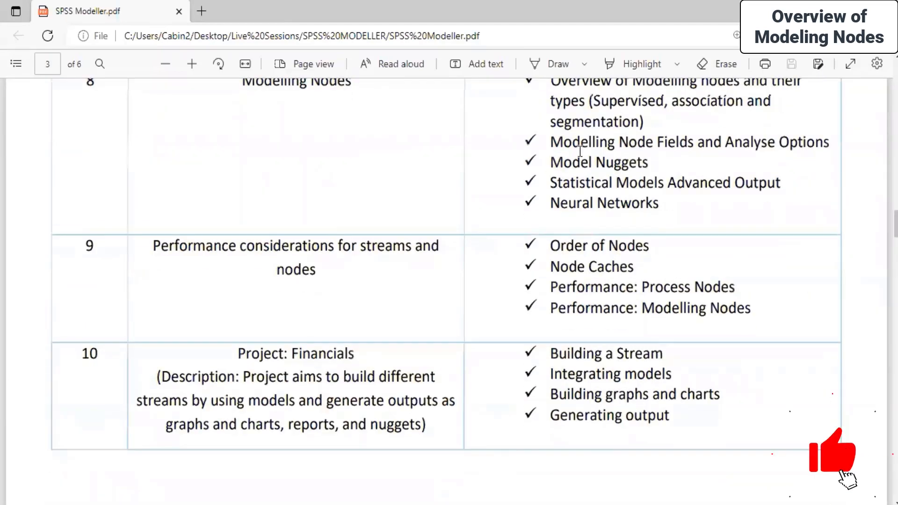
{"action": "scroll", "coordinate": [650, 180], "scroll_direction": "up", "scroll_amount": 3}
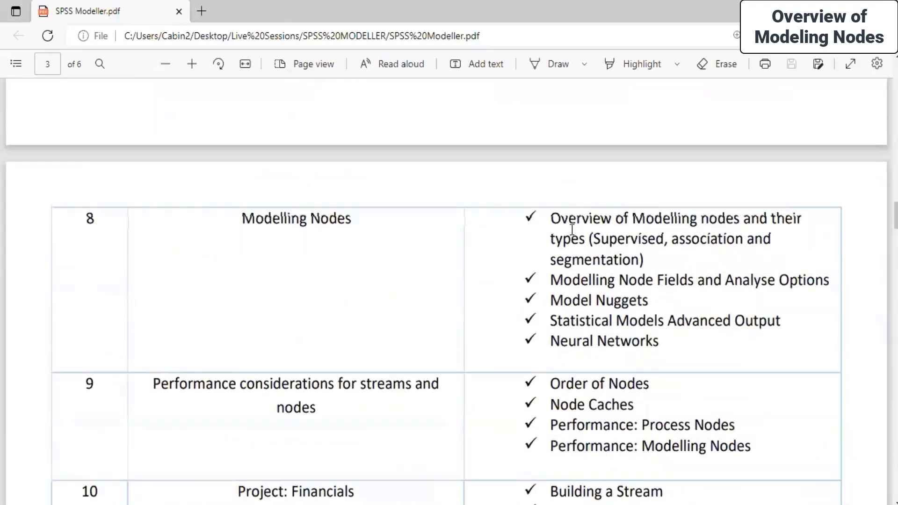
{"action": "left_click_drag", "start_coordinate": [547, 213], "coordinate": [713, 349]}
{"action": "left_click", "coordinate": [472, 265]}
{"action": "scroll", "coordinate": [471, 265], "scroll_direction": "down", "scroll_amount": 4}
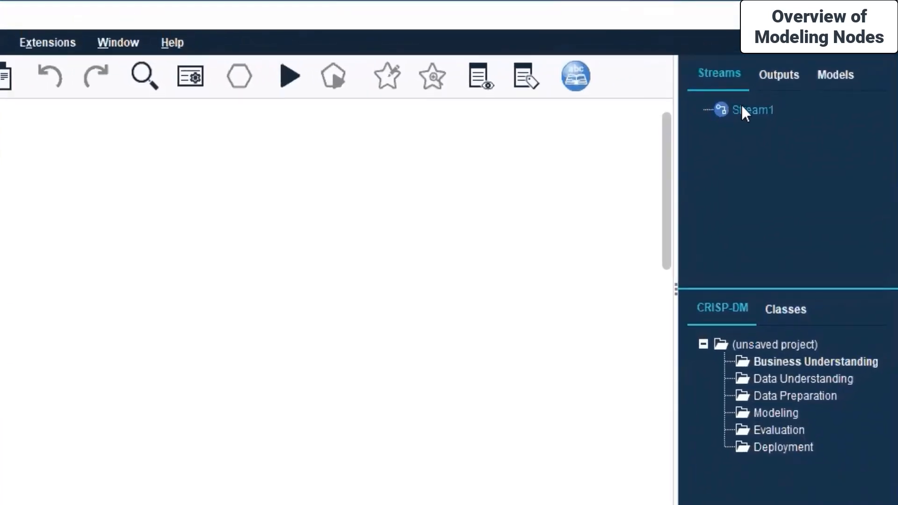
Close Stream1 and open Housing price index.str from Live Sessions > SPSS MODELLER > Day 7.
{"action": "right_click", "coordinate": [742, 107]}
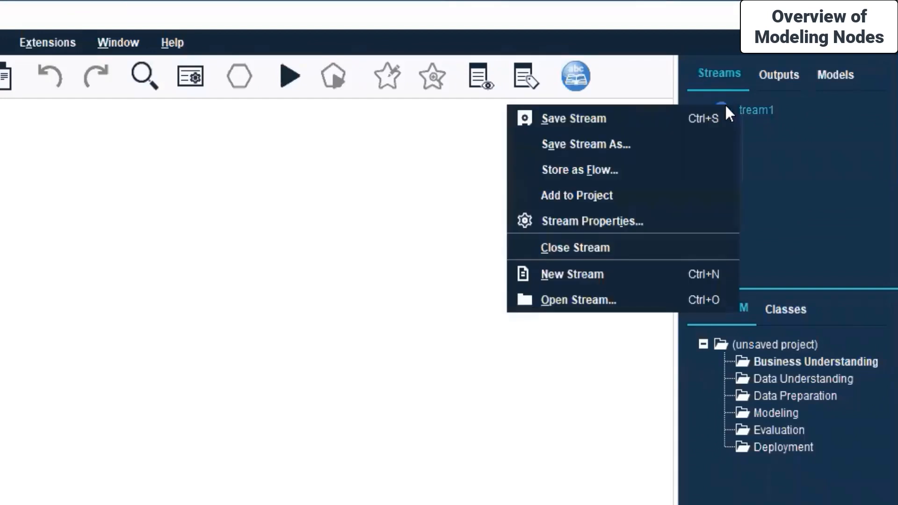
{"action": "left_click", "coordinate": [618, 248]}
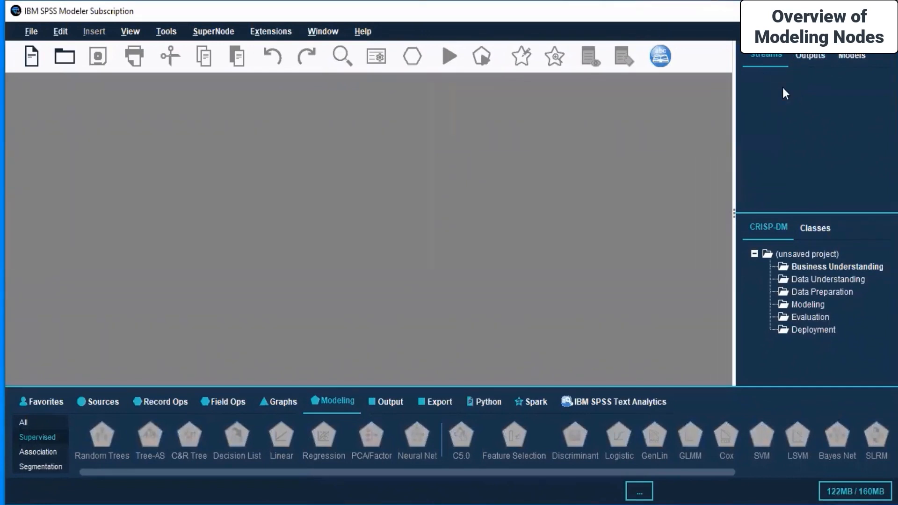
{"action": "left_click", "coordinate": [65, 58]}
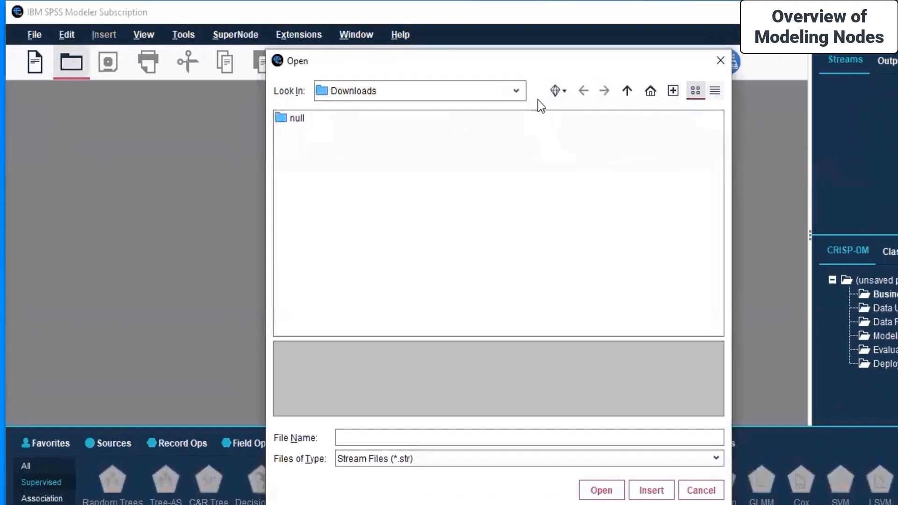
{"action": "left_click", "coordinate": [515, 90]}
{"action": "left_click", "coordinate": [360, 207]}
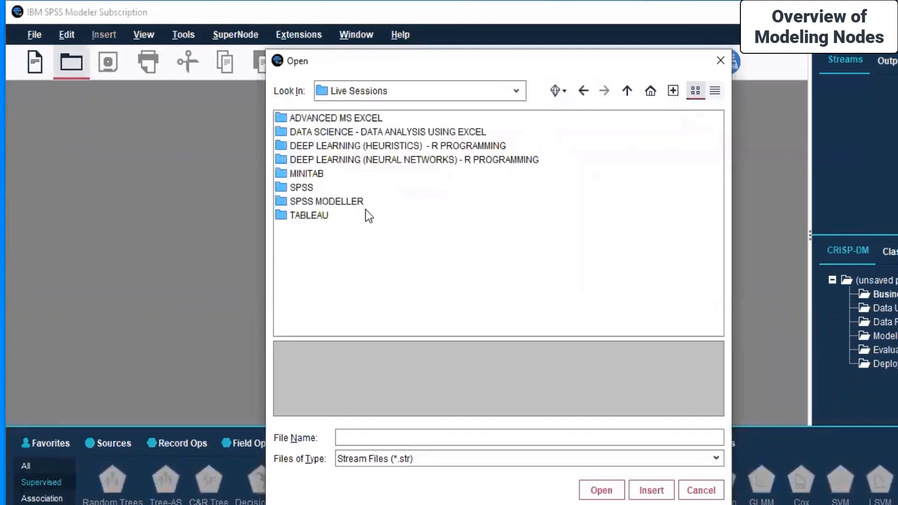
{"action": "double_click", "coordinate": [304, 201]}
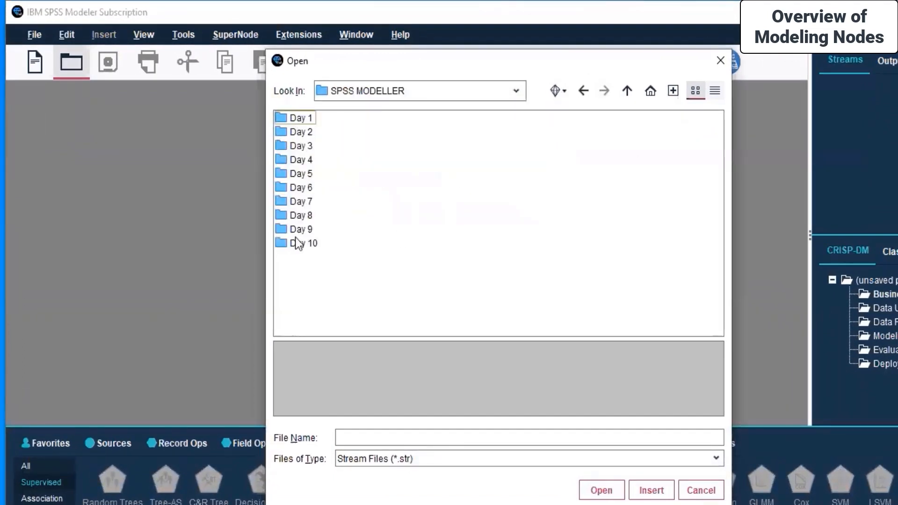
{"action": "left_click", "coordinate": [300, 204]}
{"action": "double_click", "coordinate": [298, 202]}
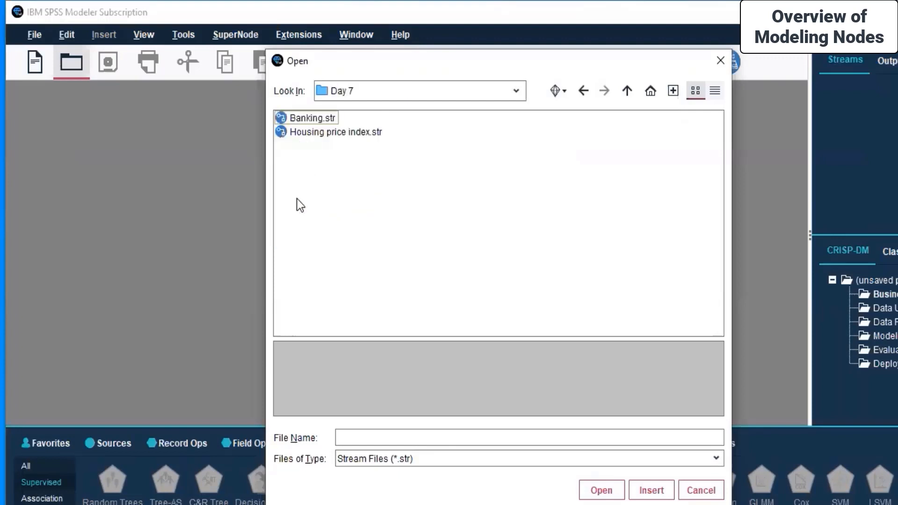
{"action": "left_click", "coordinate": [334, 135]}
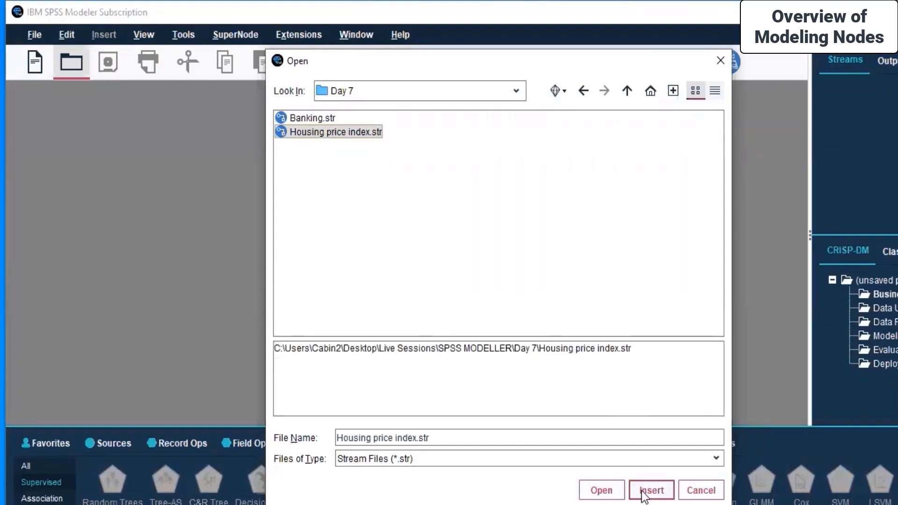
{"action": "left_click", "coordinate": [600, 491]}
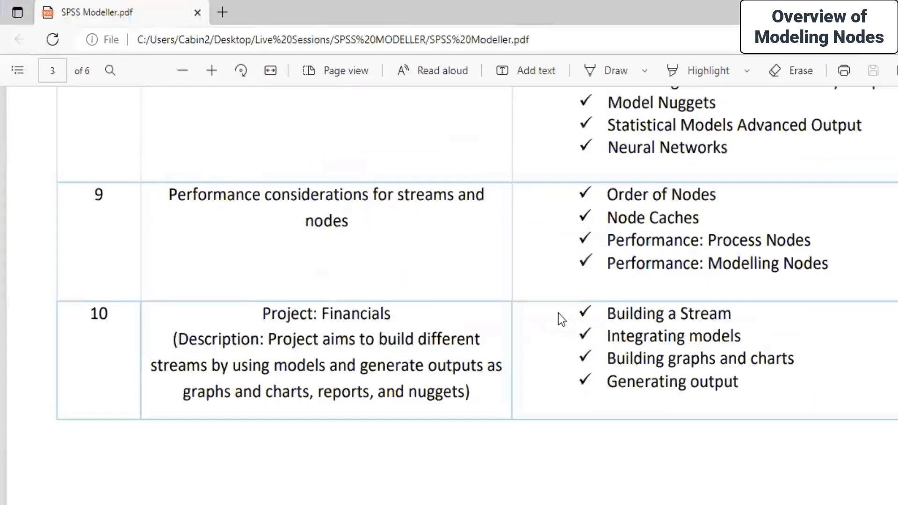
{"action": "scroll", "coordinate": [559, 314], "scroll_direction": "up", "scroll_amount": 10}
{"action": "scroll", "coordinate": [558, 313], "scroll_direction": "up", "scroll_amount": 3}
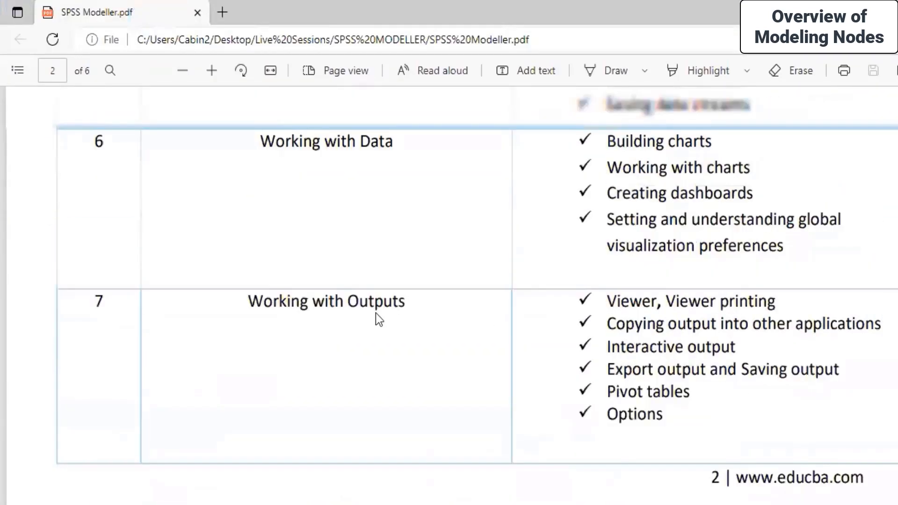
{"action": "left_click_drag", "start_coordinate": [607, 349], "coordinate": [776, 372]}
{"action": "left_click_drag", "start_coordinate": [773, 468], "coordinate": [692, 433]}
{"action": "left_click", "coordinate": [693, 430]}
{"action": "left_click_drag", "start_coordinate": [612, 349], "coordinate": [725, 492]}
{"action": "left_click", "coordinate": [668, 463]}
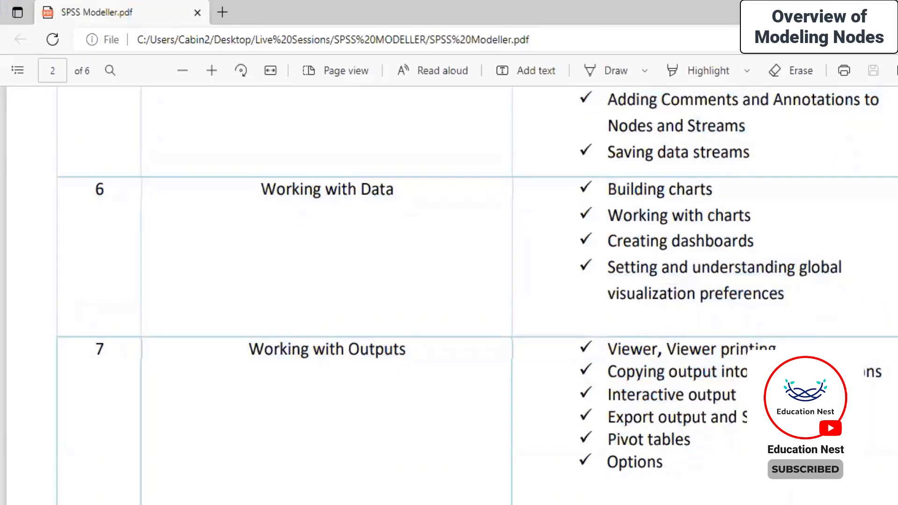
{"action": "left_click", "coordinate": [542, 493]}
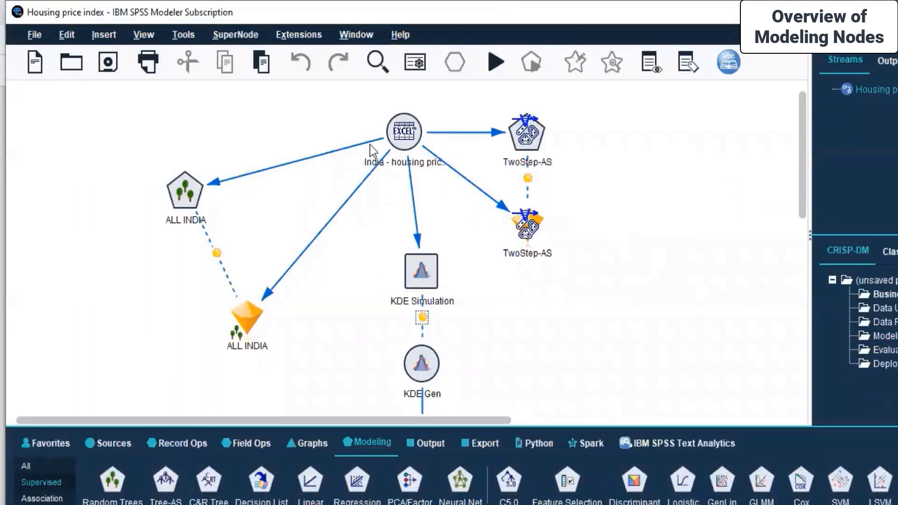
{"action": "left_click", "coordinate": [405, 142]}
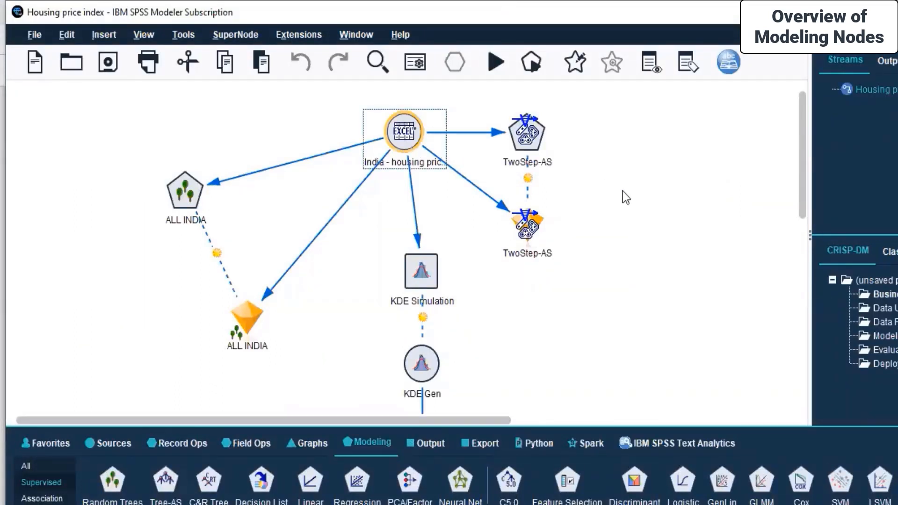
{"action": "scroll", "coordinate": [626, 196], "scroll_direction": "down", "scroll_amount": 1}
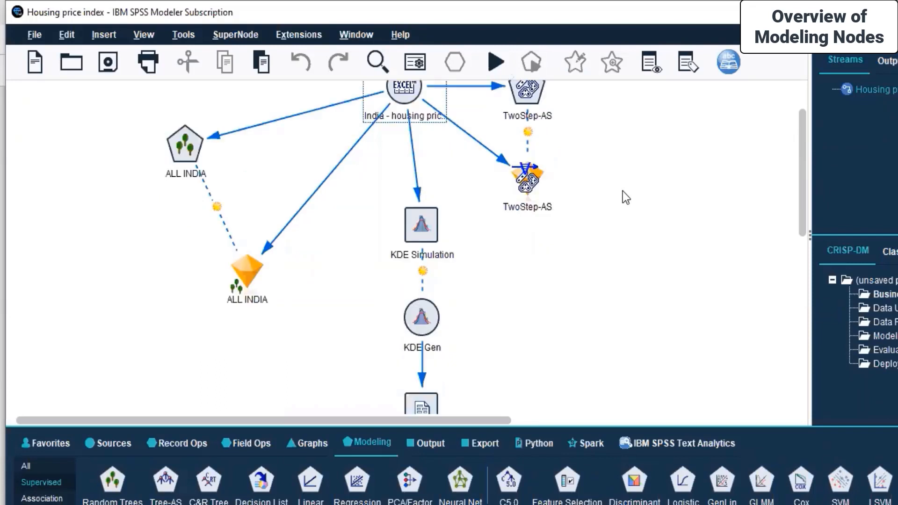
{"action": "left_click", "coordinate": [242, 276]}
{"action": "left_click", "coordinate": [342, 333]}
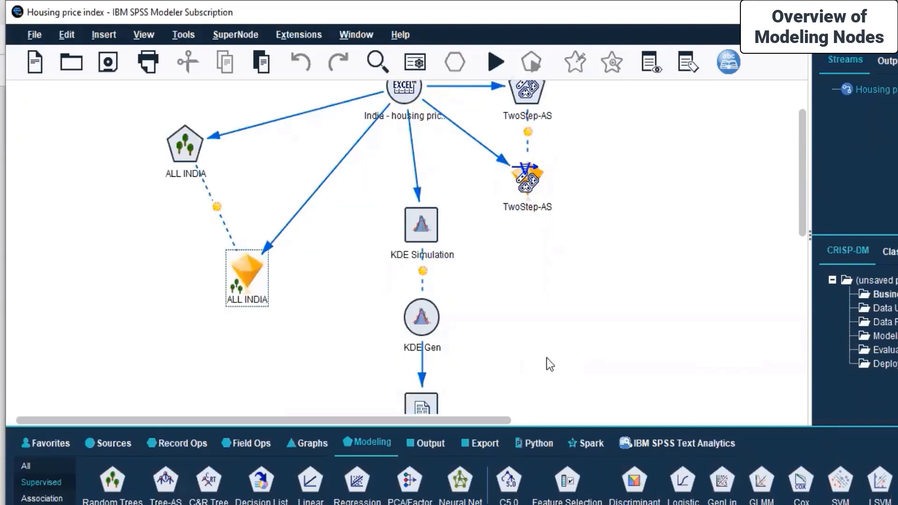
{"action": "scroll", "coordinate": [548, 358], "scroll_direction": "down", "scroll_amount": 5}
{"action": "scroll", "coordinate": [555, 356], "scroll_direction": "up", "scroll_amount": 4}
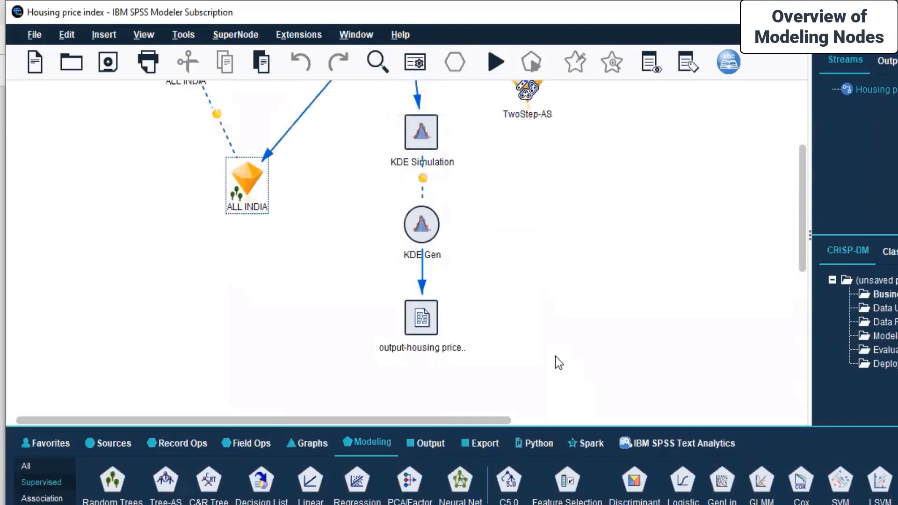
{"action": "scroll", "coordinate": [554, 356], "scroll_direction": "up", "scroll_amount": 2}
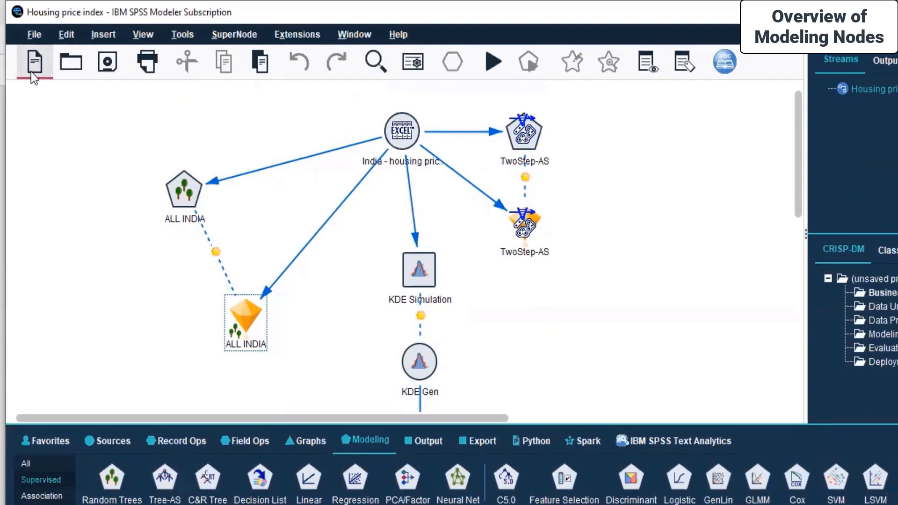
{"action": "right_click", "coordinate": [851, 86]}
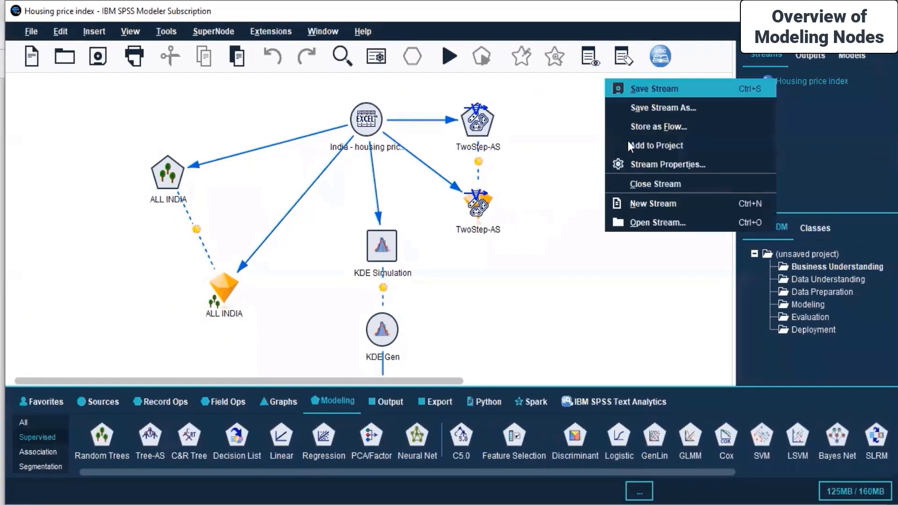
Close the Housing price index stream and start a new blank stream with the Sources palette showing.
{"action": "left_click", "coordinate": [656, 185]}
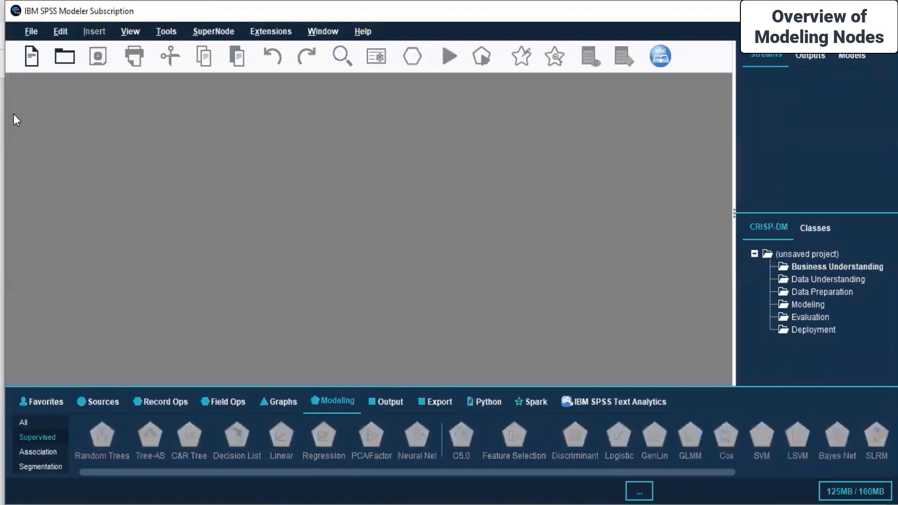
{"action": "left_click", "coordinate": [32, 32]}
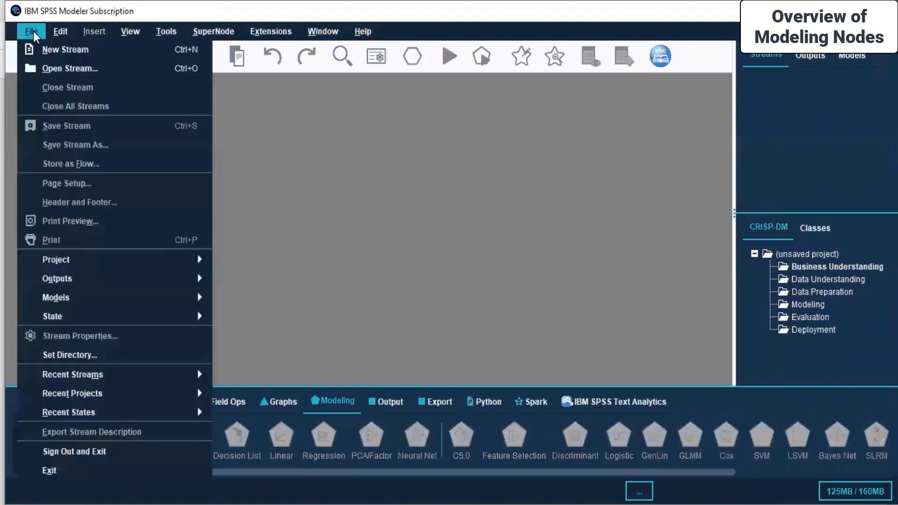
{"action": "left_click", "coordinate": [341, 141]}
{"action": "left_click", "coordinate": [106, 395]}
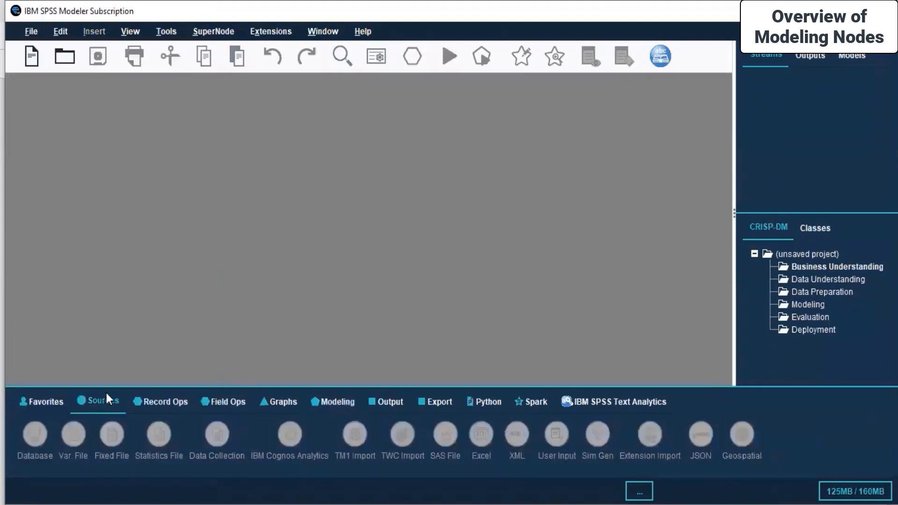
{"action": "left_click", "coordinate": [32, 60]}
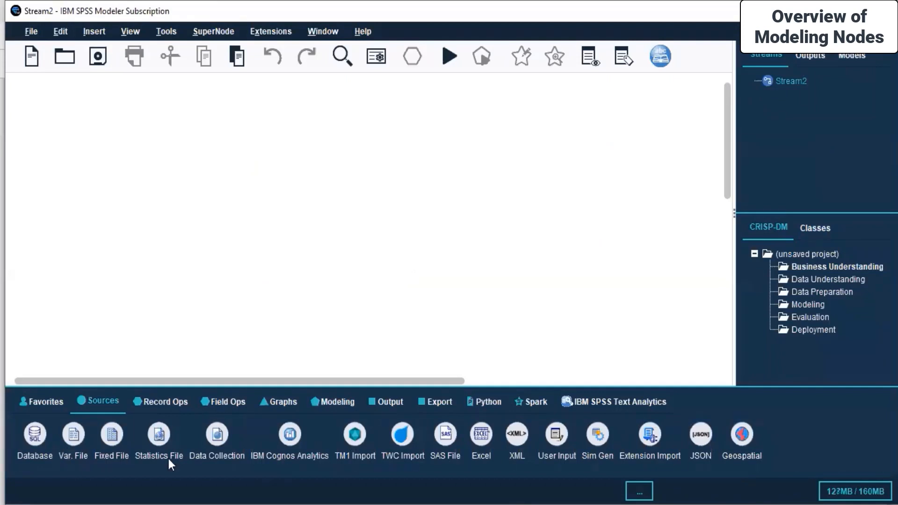
Add an Excel source node and keep its Excel 2007-2016 file type.
{"action": "double_click", "coordinate": [479, 441]}
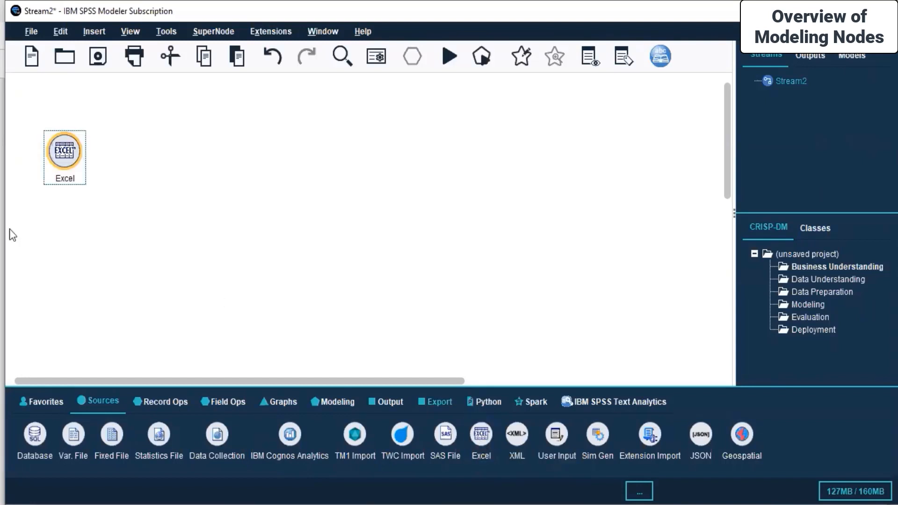
{"action": "right_click", "coordinate": [60, 164]}
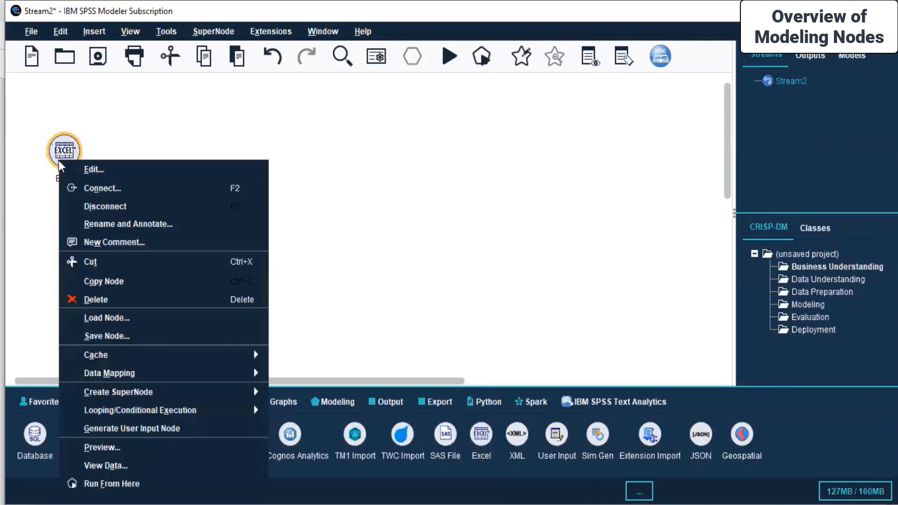
{"action": "left_click", "coordinate": [91, 169]}
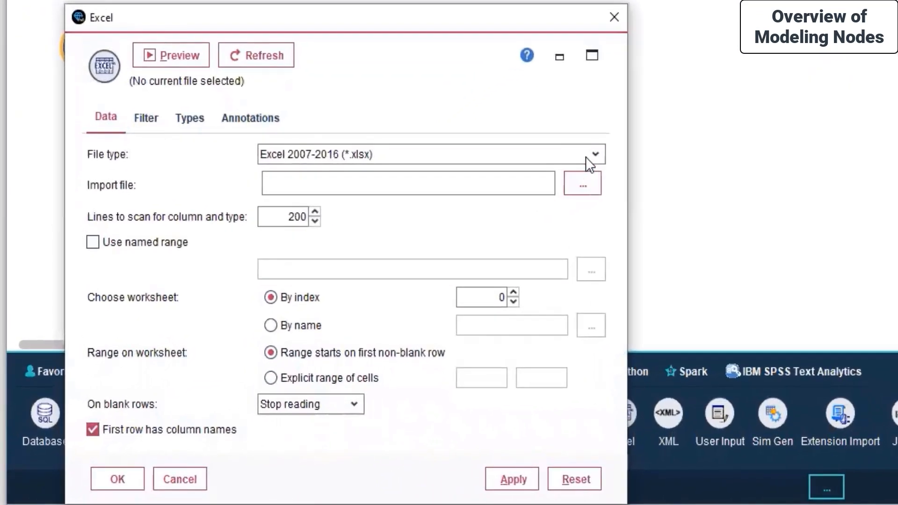
{"action": "left_click", "coordinate": [588, 161]}
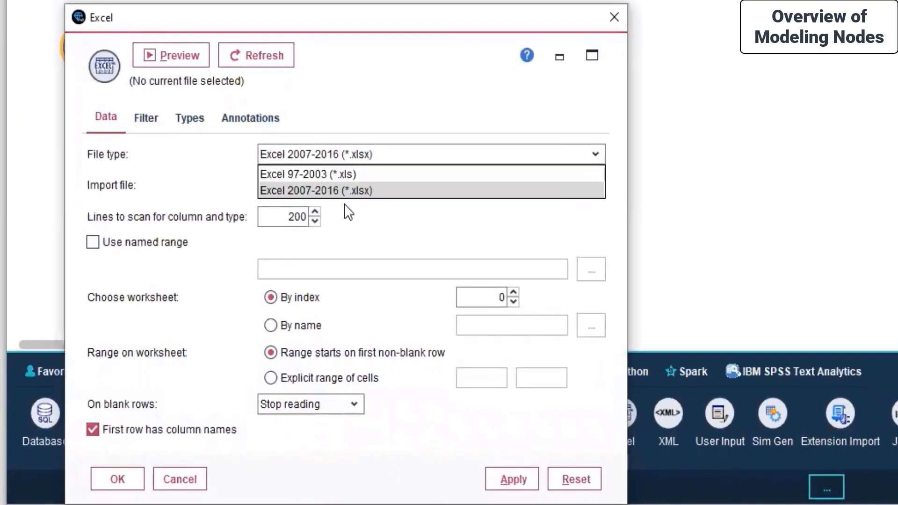
{"action": "left_click", "coordinate": [346, 189]}
Import Date_Fruit_Datasets.xlsx from the Minitab Dataset folder and apply the source settings.
{"action": "left_click", "coordinate": [581, 176]}
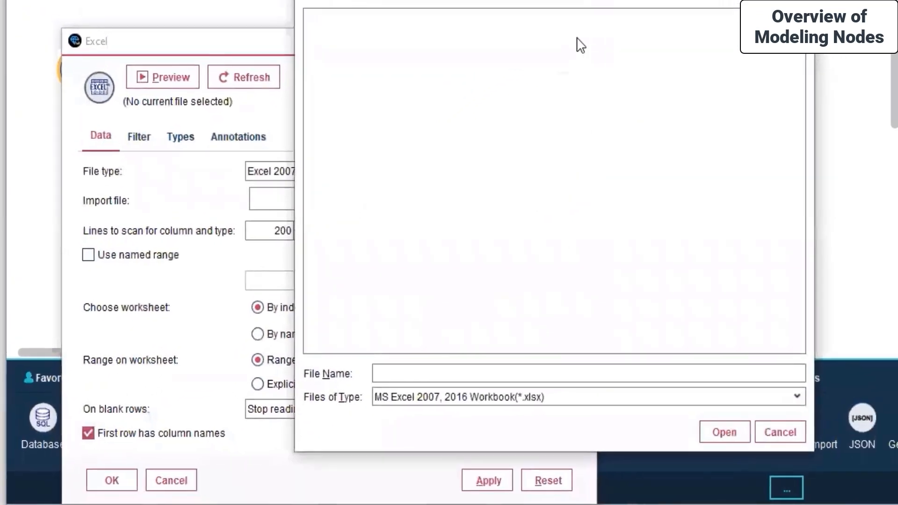
{"action": "left_click", "coordinate": [510, 45]}
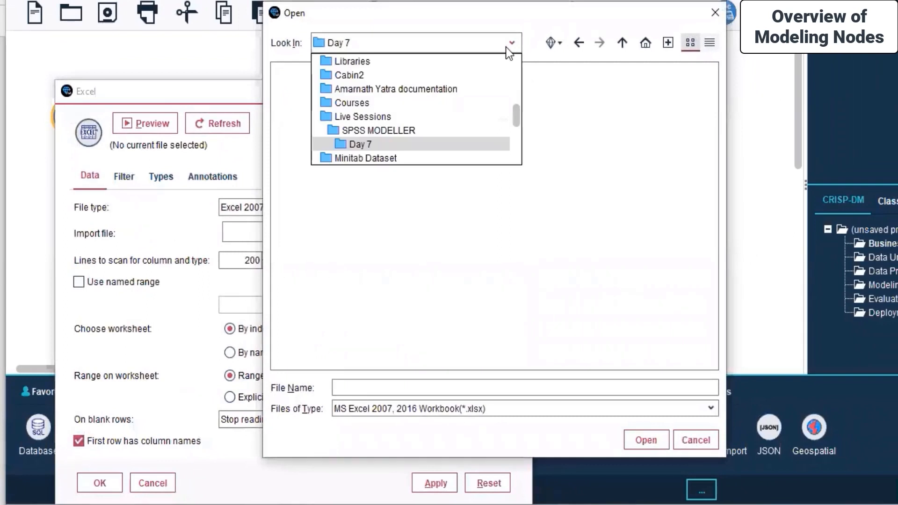
{"action": "scroll", "coordinate": [349, 87], "scroll_direction": "up", "scroll_amount": 1}
{"action": "scroll", "coordinate": [349, 87], "scroll_direction": "down", "scroll_amount": 4}
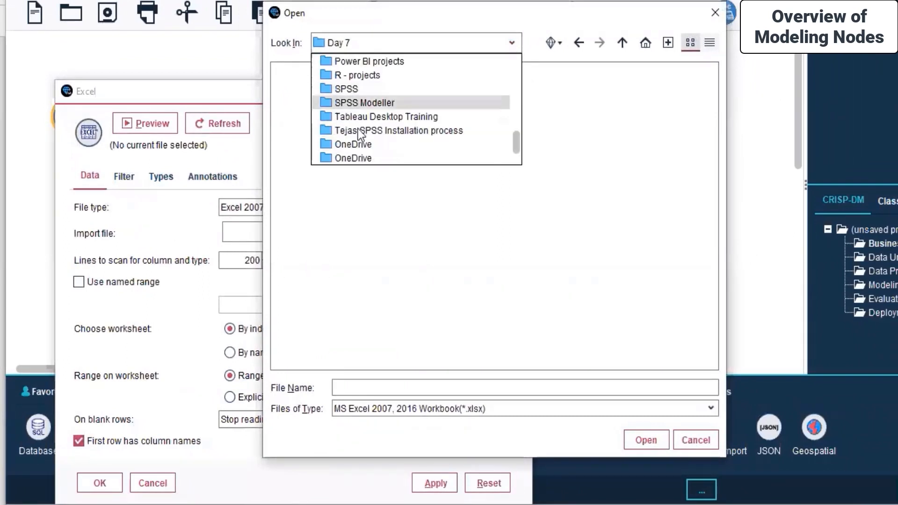
{"action": "scroll", "coordinate": [360, 88], "scroll_direction": "up", "scroll_amount": 2}
{"action": "left_click", "coordinate": [351, 117]}
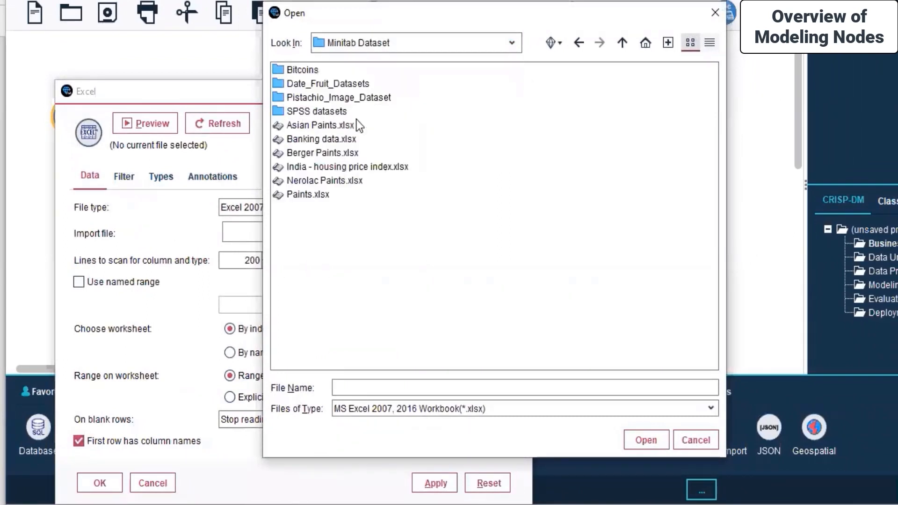
{"action": "double_click", "coordinate": [338, 84]}
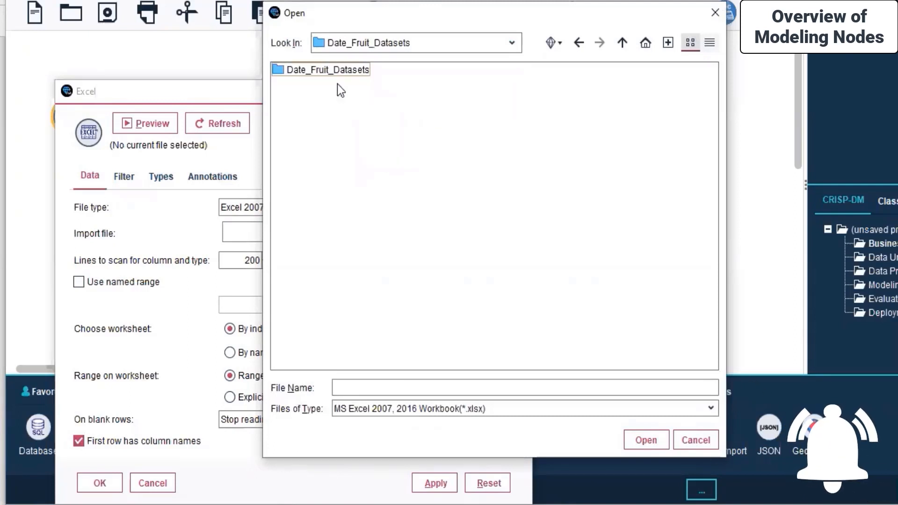
{"action": "double_click", "coordinate": [343, 72]}
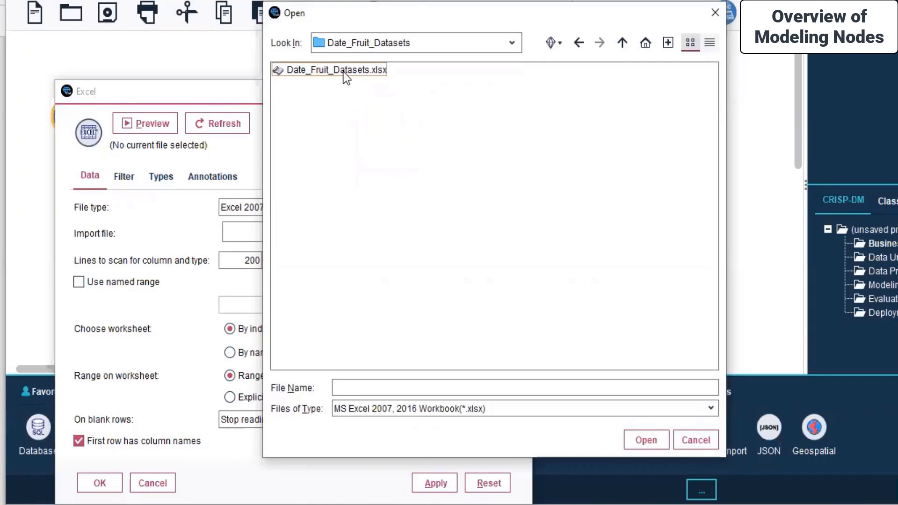
{"action": "left_click", "coordinate": [343, 72]}
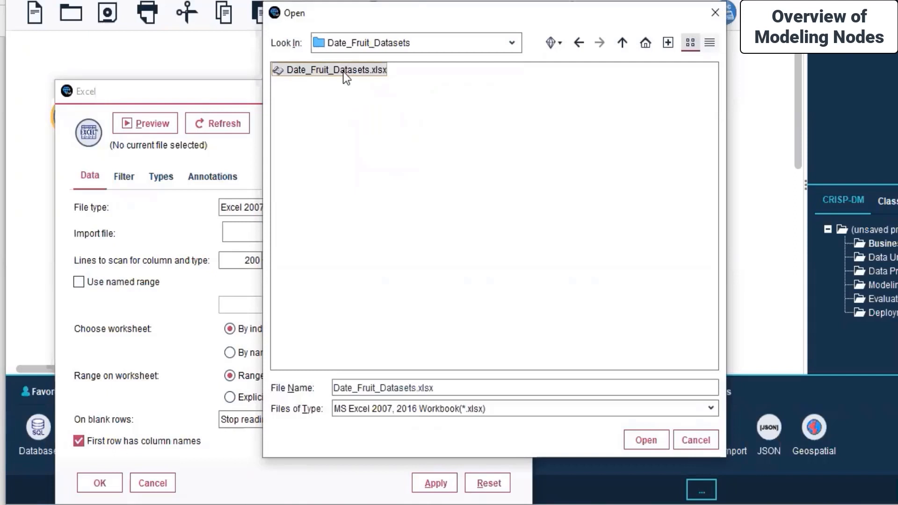
{"action": "left_click", "coordinate": [651, 441]}
{"action": "left_click_drag", "start_coordinate": [310, 95], "coordinate": [380, 45]}
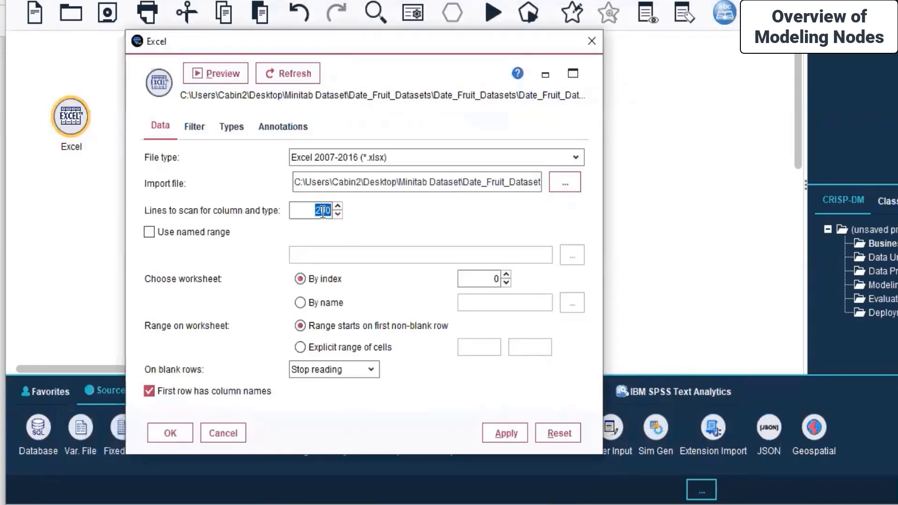
{"action": "left_click", "coordinate": [511, 434]}
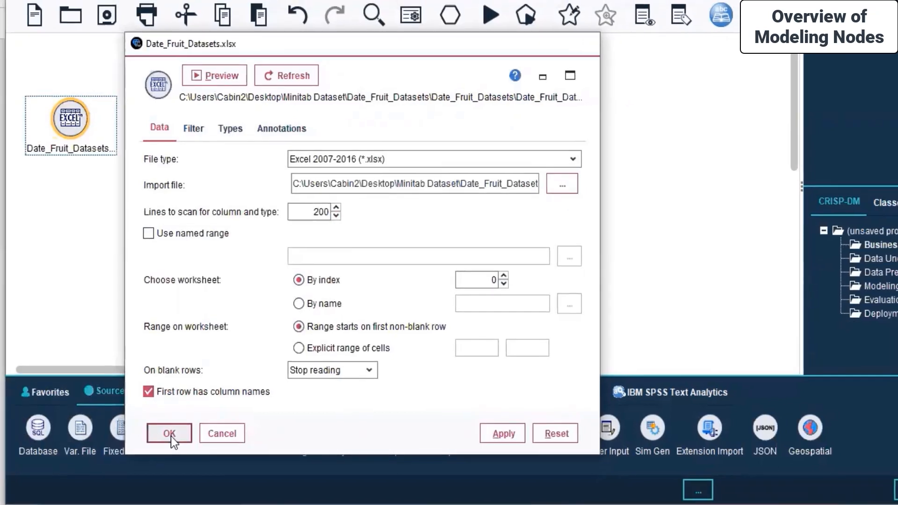
{"action": "left_click", "coordinate": [170, 434]}
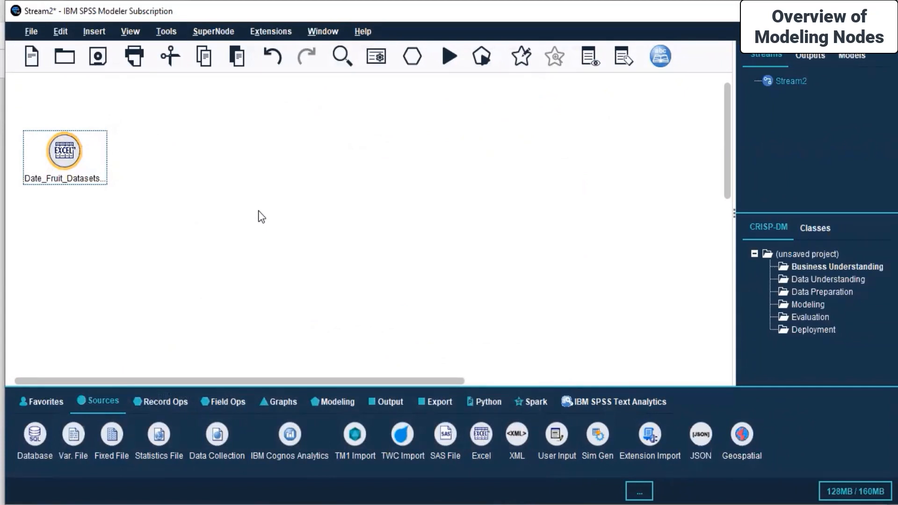
Select the Date_Fruit_Datasets source and show the supervised nodes in the Modeling palette.
{"action": "left_click", "coordinate": [262, 216]}
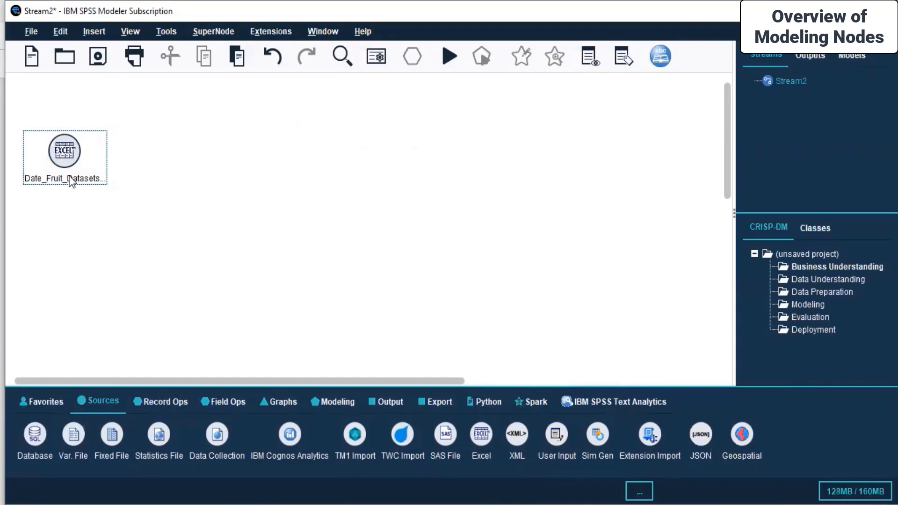
{"action": "left_click", "coordinate": [66, 156]}
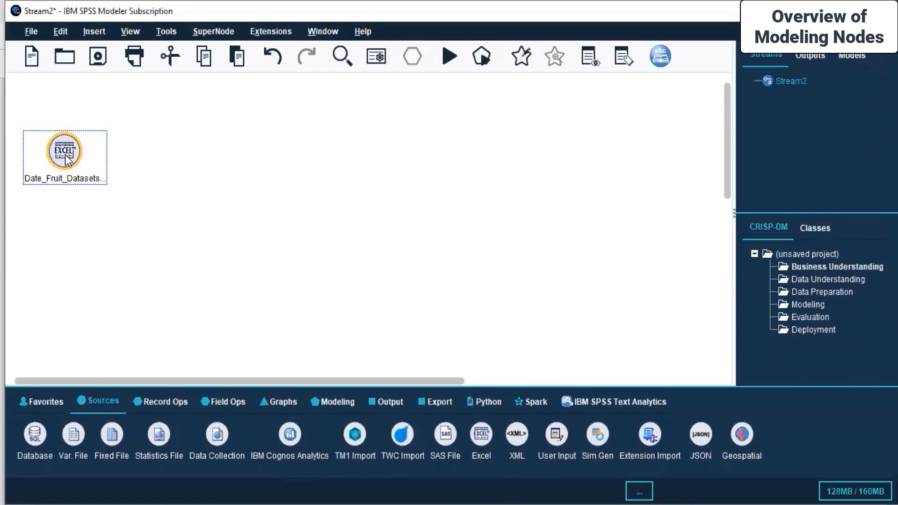
{"action": "left_click", "coordinate": [384, 402]}
{"action": "left_click", "coordinate": [338, 402]}
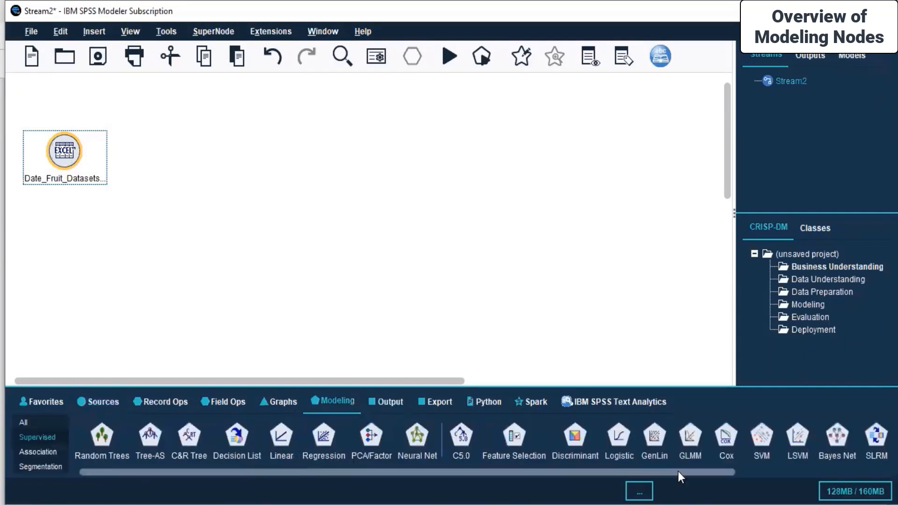
{"action": "left_click", "coordinate": [379, 260]}
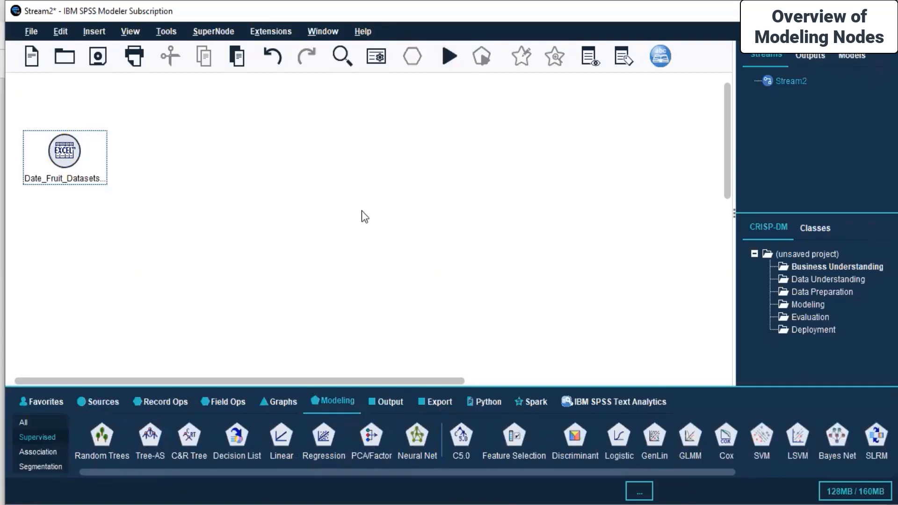
In the source's Filter tab, exclude the MeanRR/RG/RB, StdDev, Skew and Kurtosis colour fields.
{"action": "right_click", "coordinate": [64, 166]}
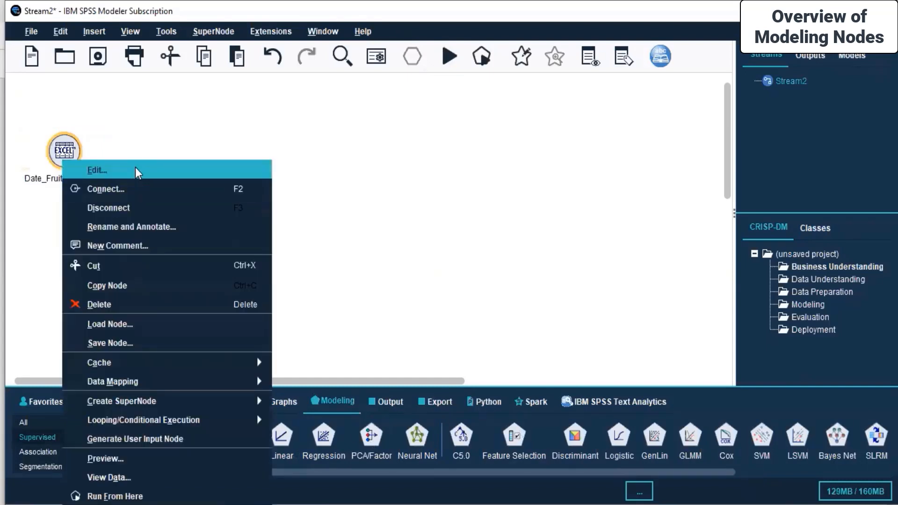
{"action": "left_click", "coordinate": [136, 167]}
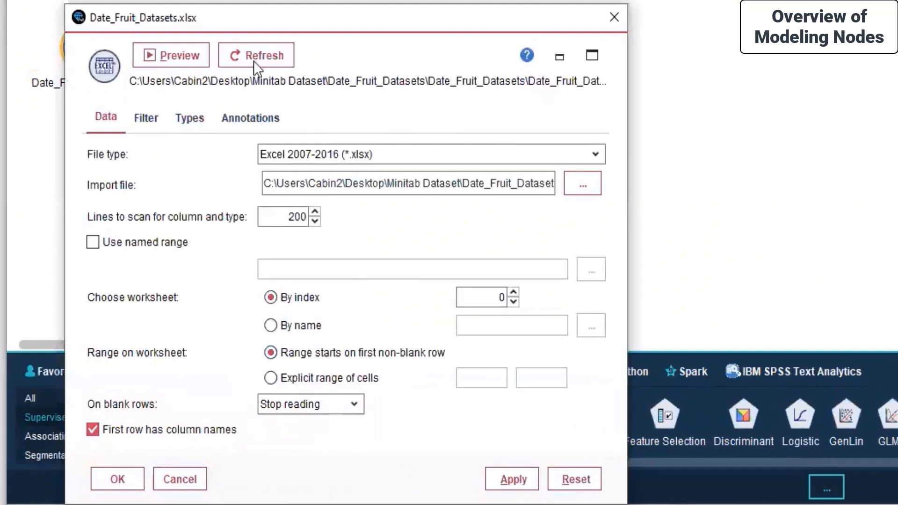
{"action": "left_click", "coordinate": [152, 119]}
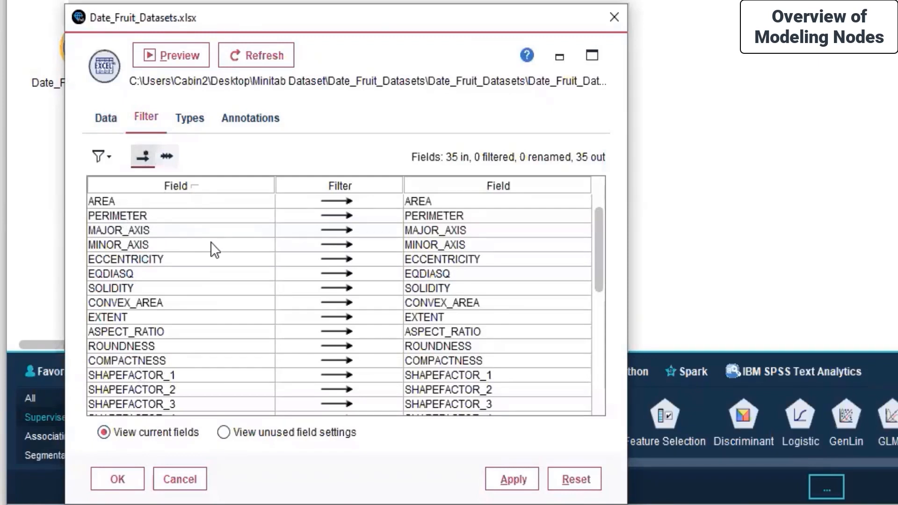
{"action": "scroll", "coordinate": [210, 242], "scroll_direction": "down", "scroll_amount": 6}
{"action": "scroll", "coordinate": [215, 250], "scroll_direction": "down", "scroll_amount": 1}
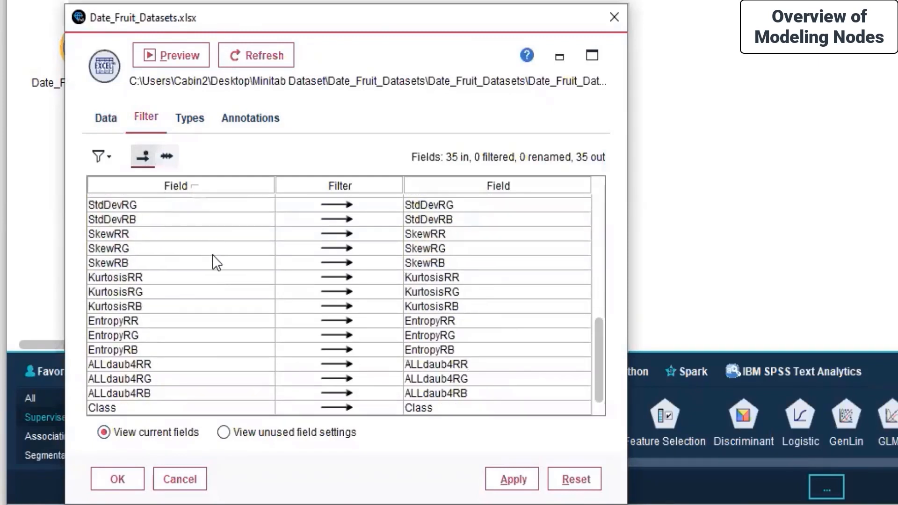
{"action": "scroll", "coordinate": [311, 250], "scroll_direction": "up", "scroll_amount": 2}
{"action": "left_click_drag", "start_coordinate": [337, 229], "coordinate": [345, 285]}
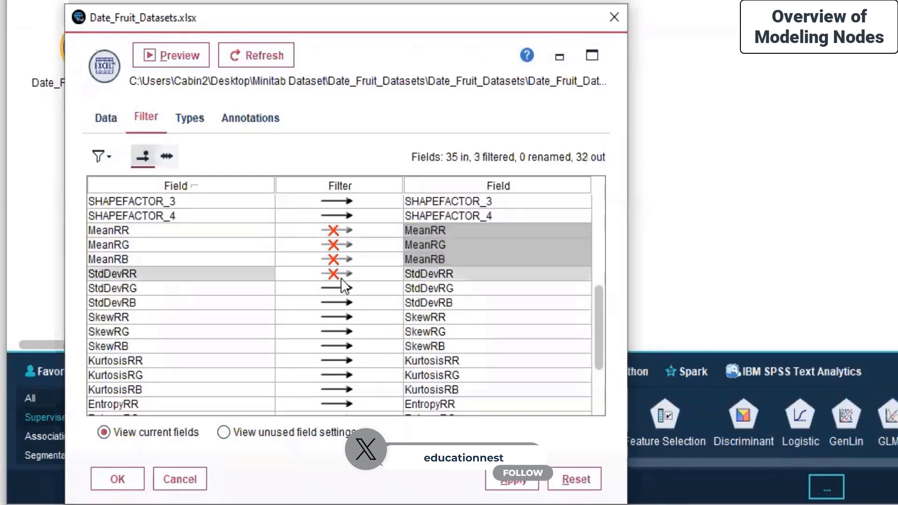
{"action": "left_click", "coordinate": [338, 289]}
{"action": "left_click", "coordinate": [338, 274]}
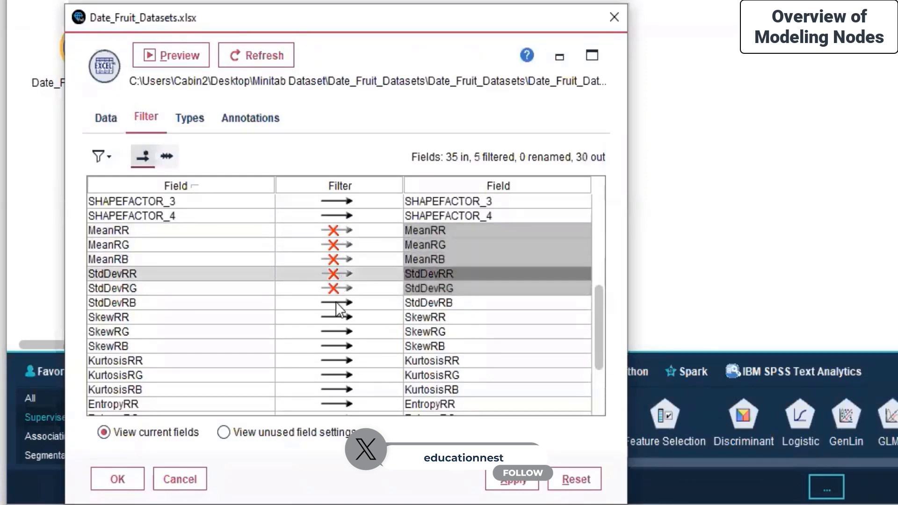
{"action": "left_click", "coordinate": [335, 303]}
{"action": "left_click", "coordinate": [338, 331]}
{"action": "left_click", "coordinate": [338, 346]}
{"action": "left_click", "coordinate": [338, 361]}
{"action": "left_click", "coordinate": [337, 375]}
{"action": "left_click", "coordinate": [337, 390]}
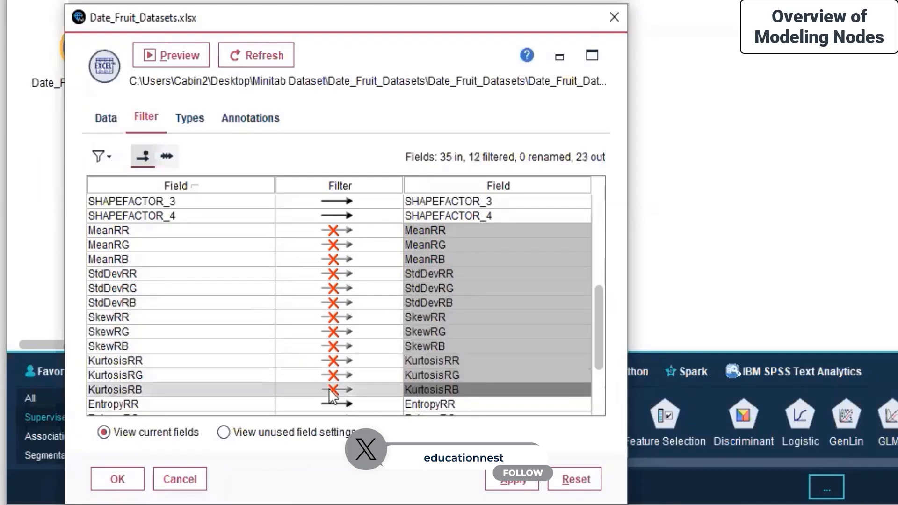
Exclude the ALLdaub4RR/RG/RB and EntropyRR/RG/RB fields as well.
{"action": "scroll", "coordinate": [329, 389], "scroll_direction": "down", "scroll_amount": 2}
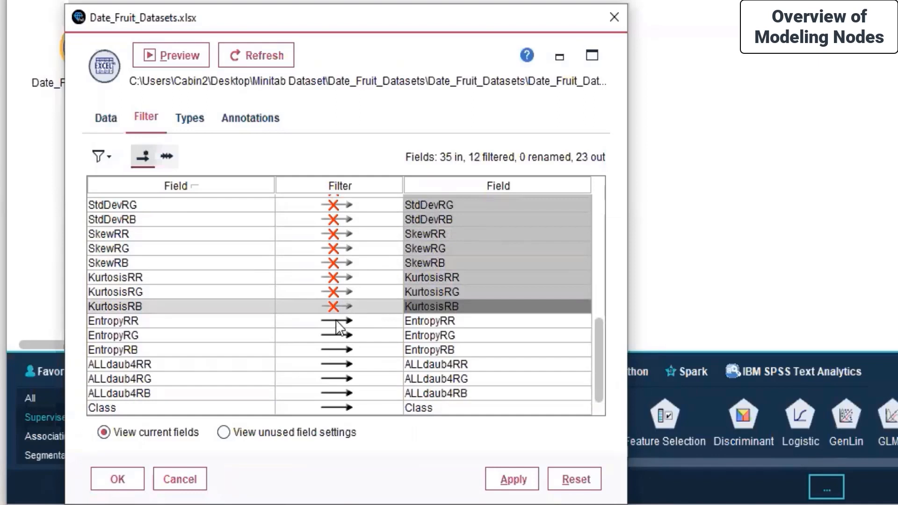
{"action": "left_click", "coordinate": [338, 364]}
{"action": "left_click", "coordinate": [338, 379]}
{"action": "left_click", "coordinate": [338, 393]}
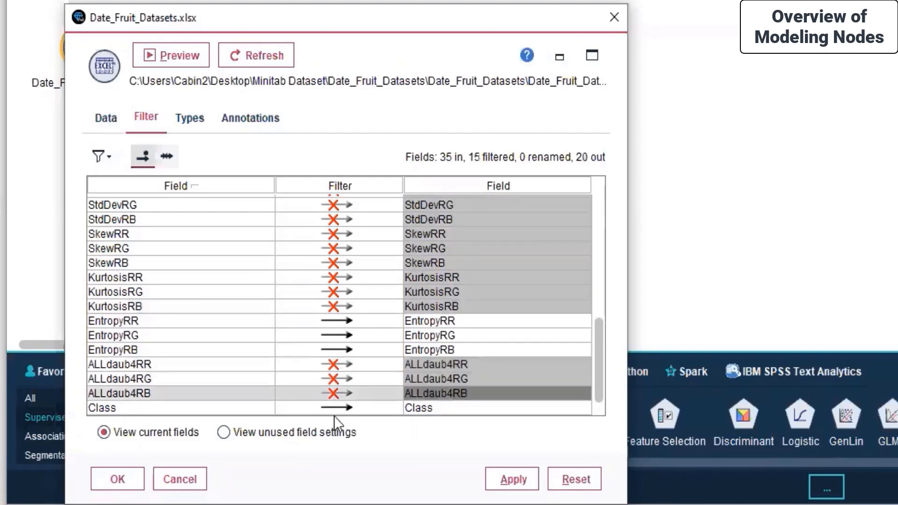
{"action": "left_click", "coordinate": [336, 321]}
{"action": "left_click", "coordinate": [337, 335]}
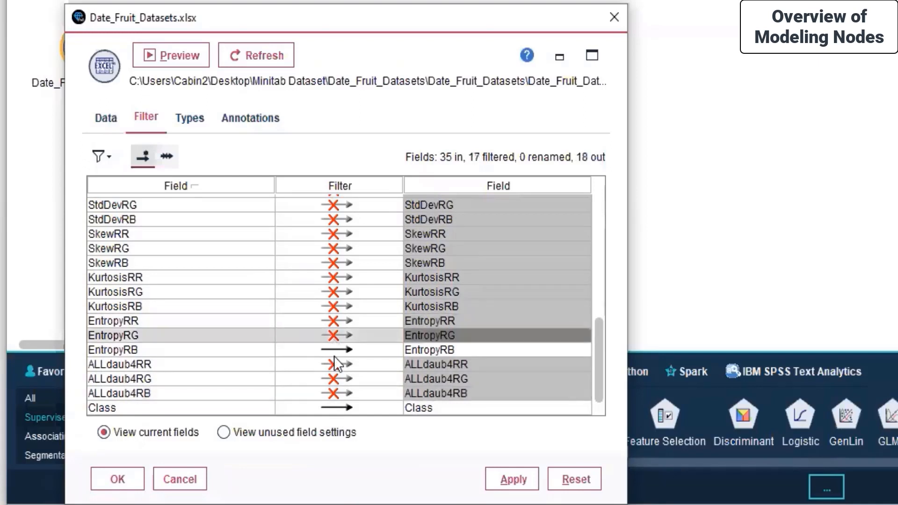
{"action": "left_click", "coordinate": [338, 350]}
{"action": "scroll", "coordinate": [337, 346], "scroll_direction": "up", "scroll_amount": 7}
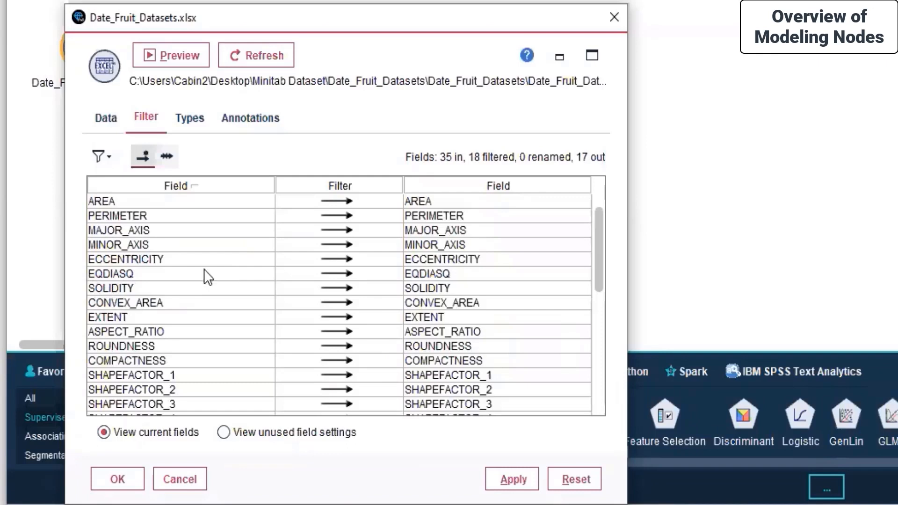
Exclude AREA, PERIMETER, MAJOR_AXIS, MINOR_AXIS, EQDIASQ, CONVEX_AREA and SHAPEFACTOR_1–4.
{"action": "left_click", "coordinate": [333, 201]}
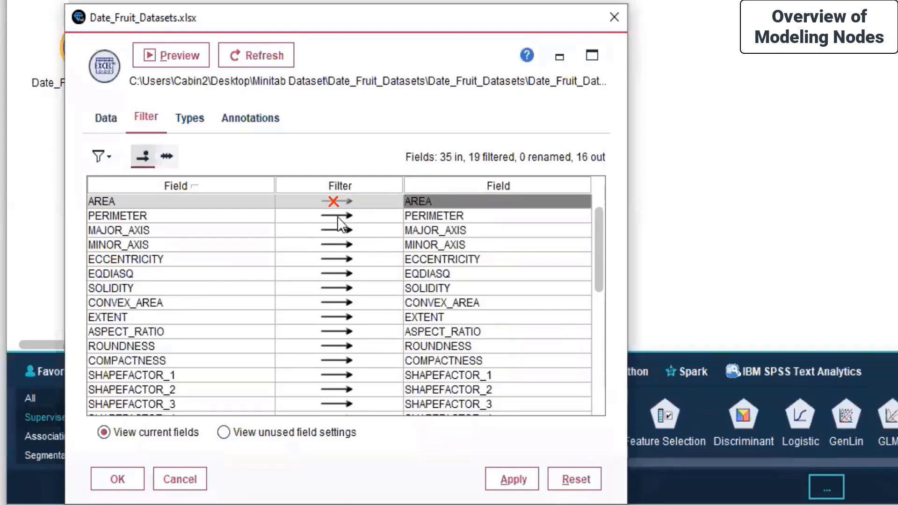
{"action": "left_click", "coordinate": [333, 215]}
{"action": "left_click", "coordinate": [333, 234]}
{"action": "left_click", "coordinate": [332, 245]}
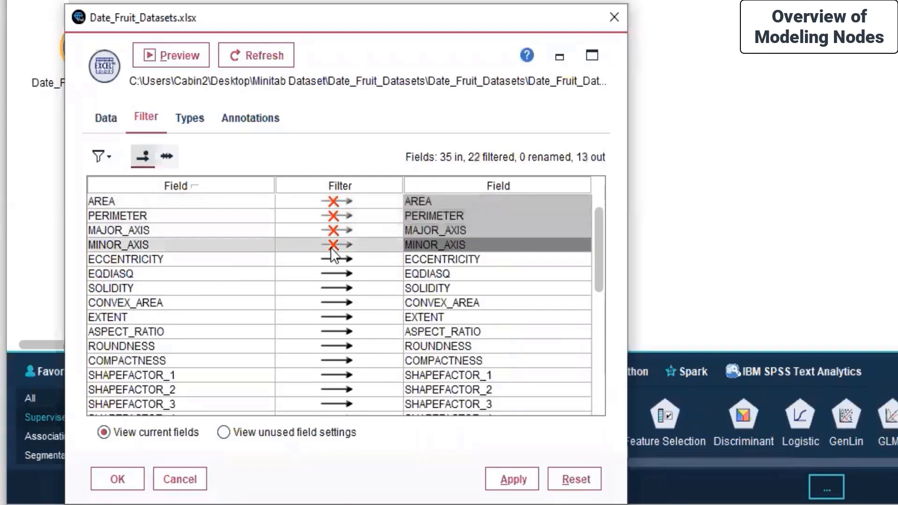
{"action": "left_click", "coordinate": [331, 272]}
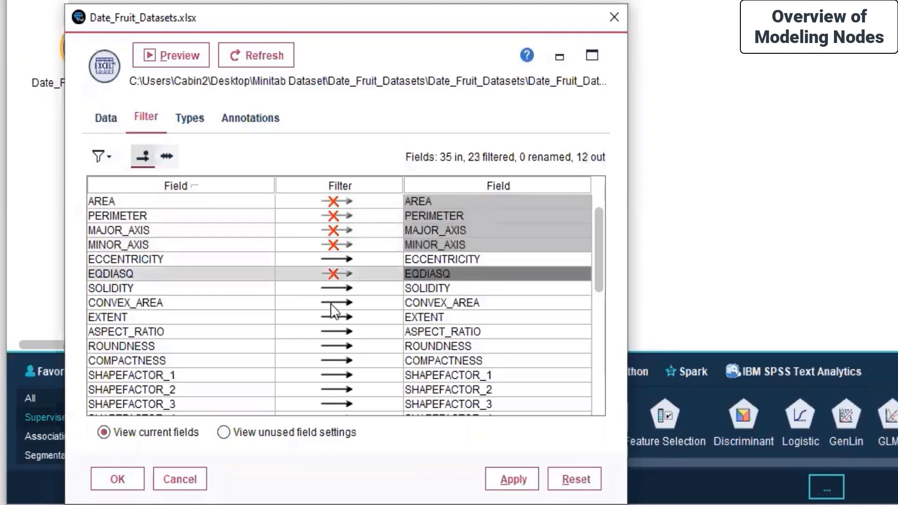
{"action": "left_click", "coordinate": [332, 303]}
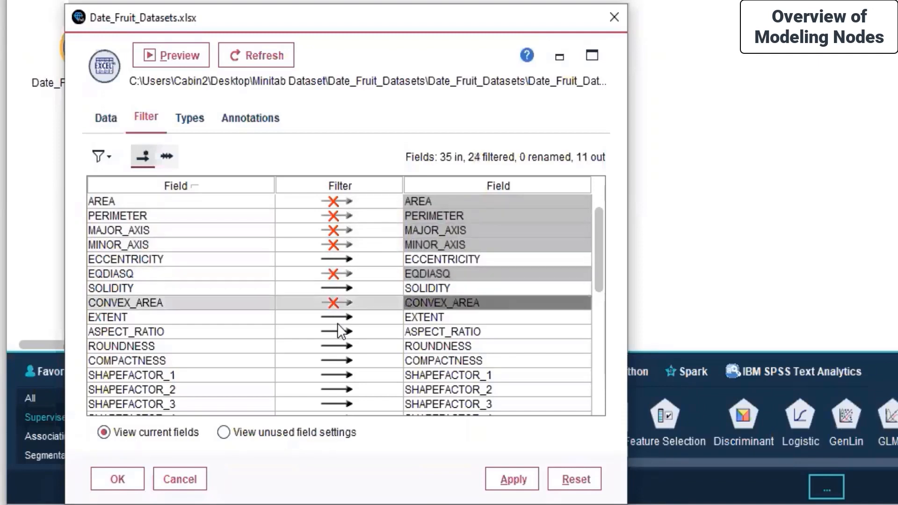
{"action": "scroll", "coordinate": [340, 370], "scroll_direction": "down", "scroll_amount": 2}
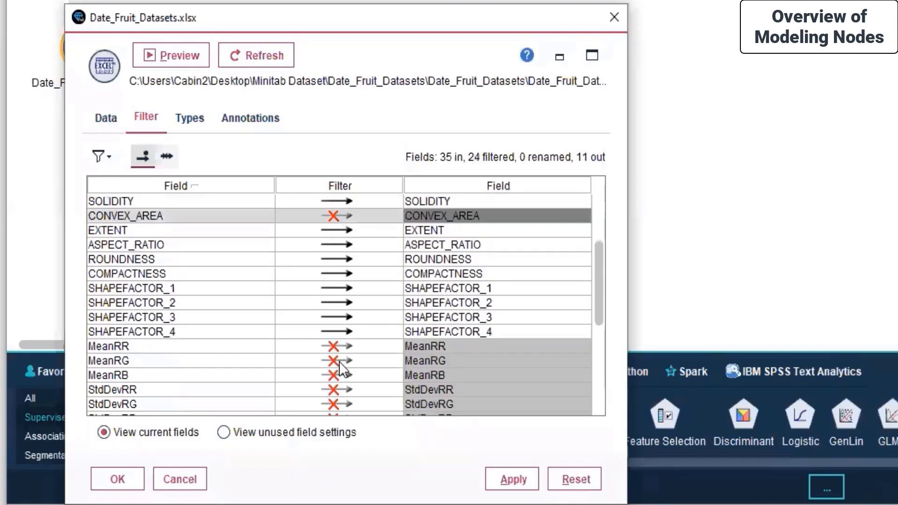
{"action": "left_click", "coordinate": [334, 288]}
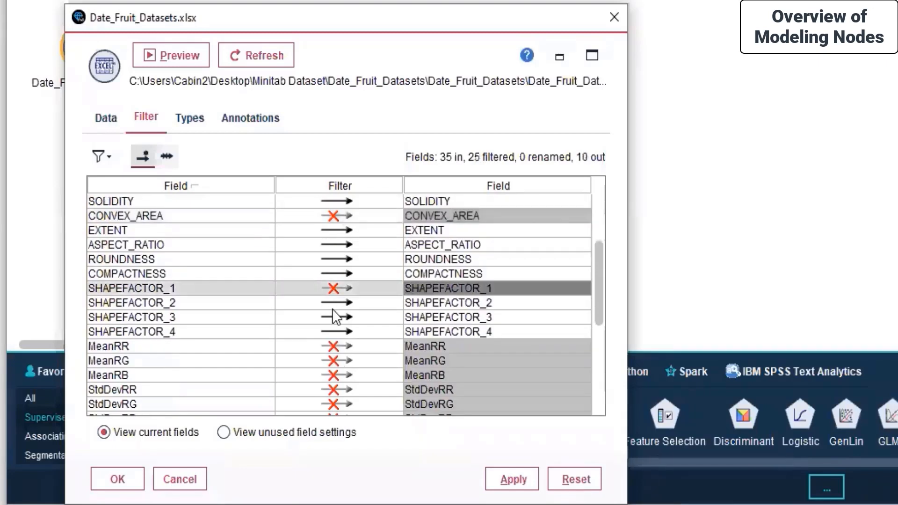
{"action": "left_click", "coordinate": [332, 305]}
{"action": "left_click", "coordinate": [338, 318]}
{"action": "left_click", "coordinate": [337, 327]}
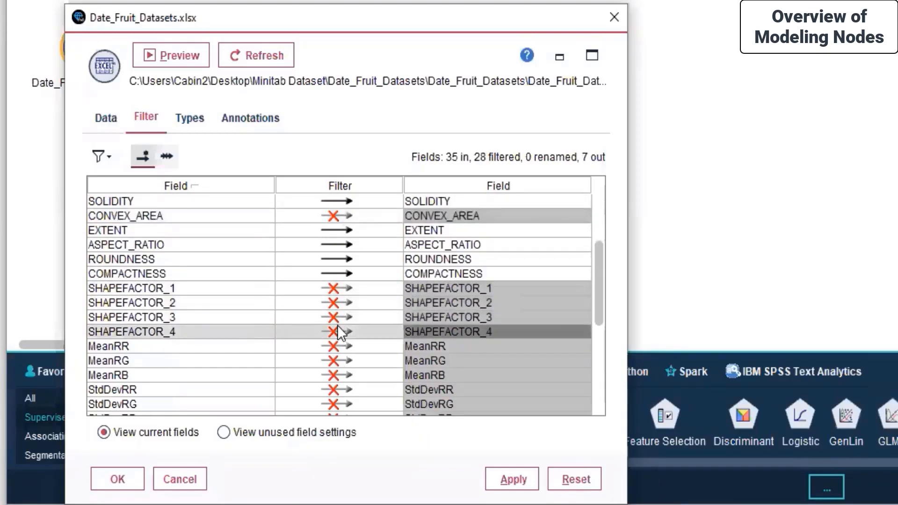
{"action": "scroll", "coordinate": [338, 325], "scroll_direction": "down", "scroll_amount": 5}
{"action": "scroll", "coordinate": [338, 326], "scroll_direction": "up", "scroll_amount": 6}
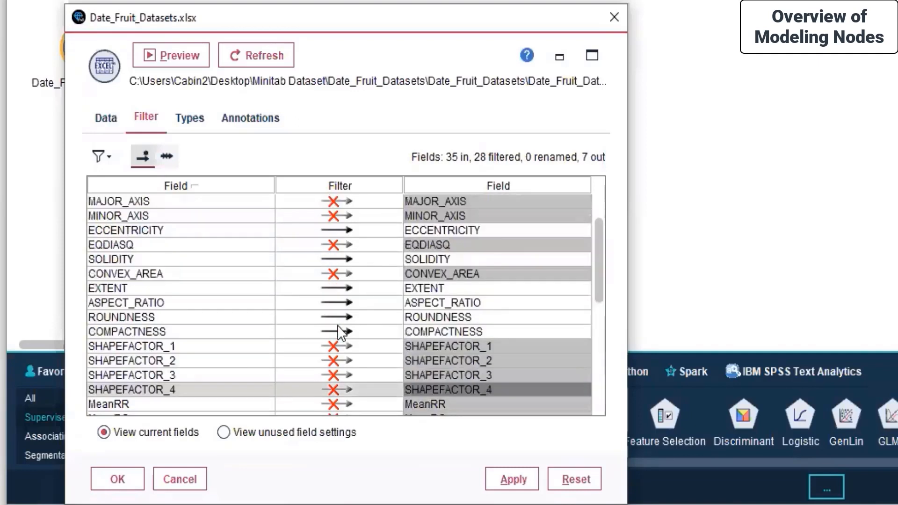
{"action": "scroll", "coordinate": [337, 325], "scroll_direction": "up", "scroll_amount": 1}
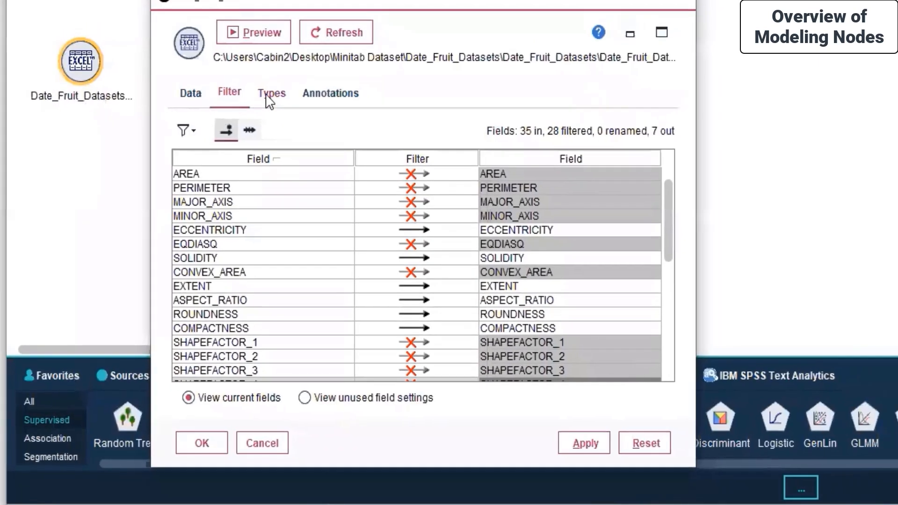
Read the actual values of all remaining fields on the Types tab.
{"action": "left_click", "coordinate": [189, 118]}
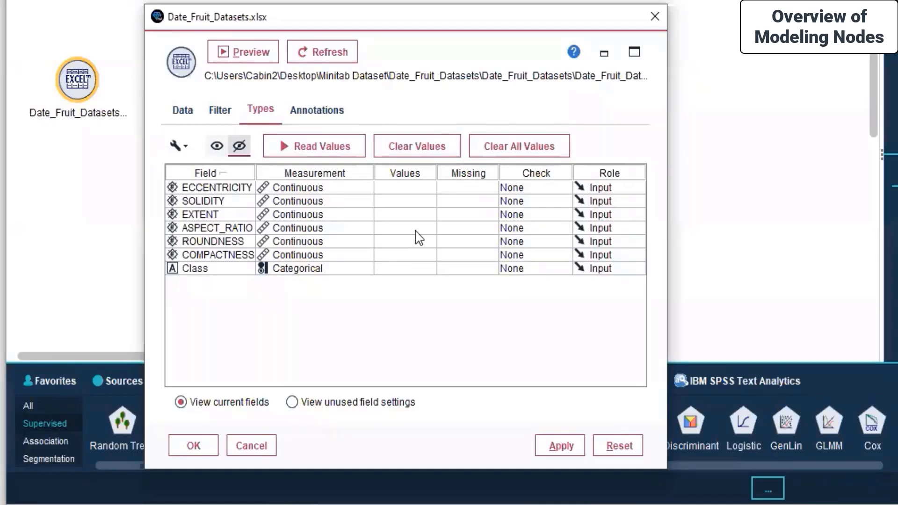
{"action": "left_click", "coordinate": [313, 150]}
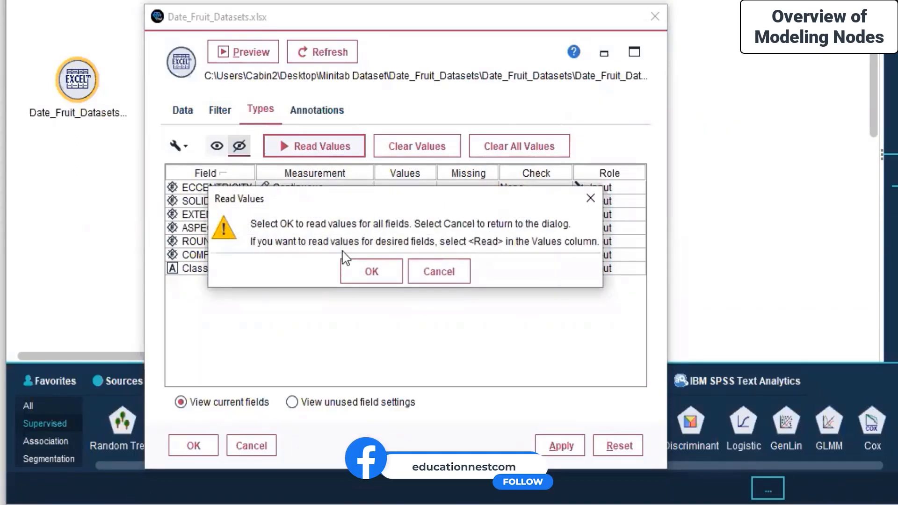
{"action": "left_click", "coordinate": [361, 276]}
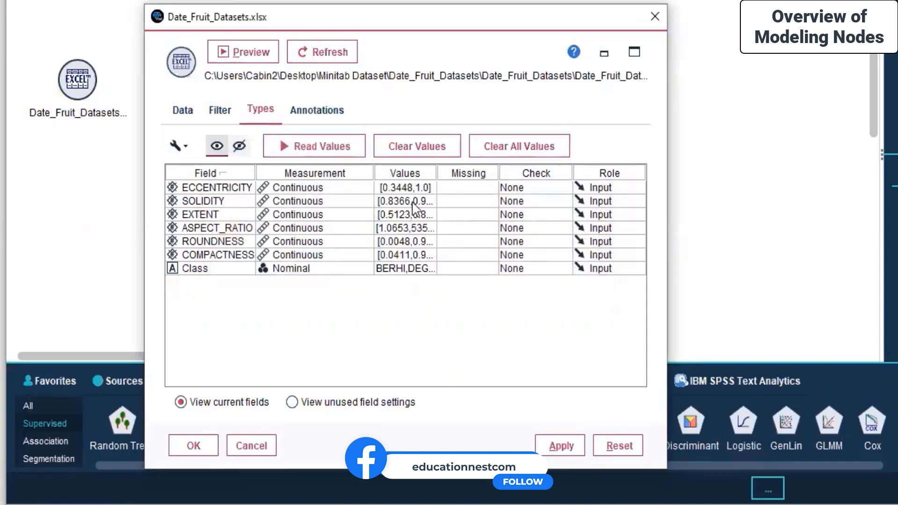
Leave ECCENTRICITY's missing-value settings unchanged, then apply the types and close the editor.
{"action": "left_click", "coordinate": [467, 187]}
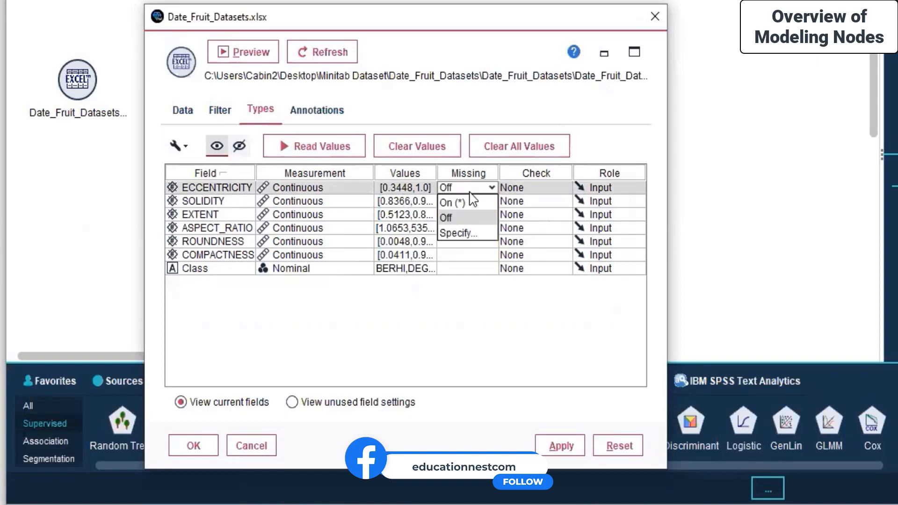
{"action": "left_click", "coordinate": [471, 287]}
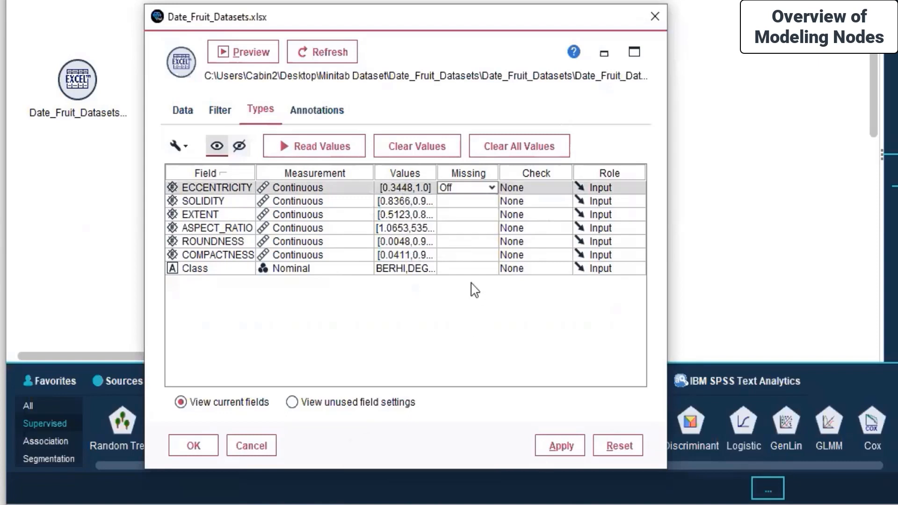
{"action": "left_click", "coordinate": [469, 191]}
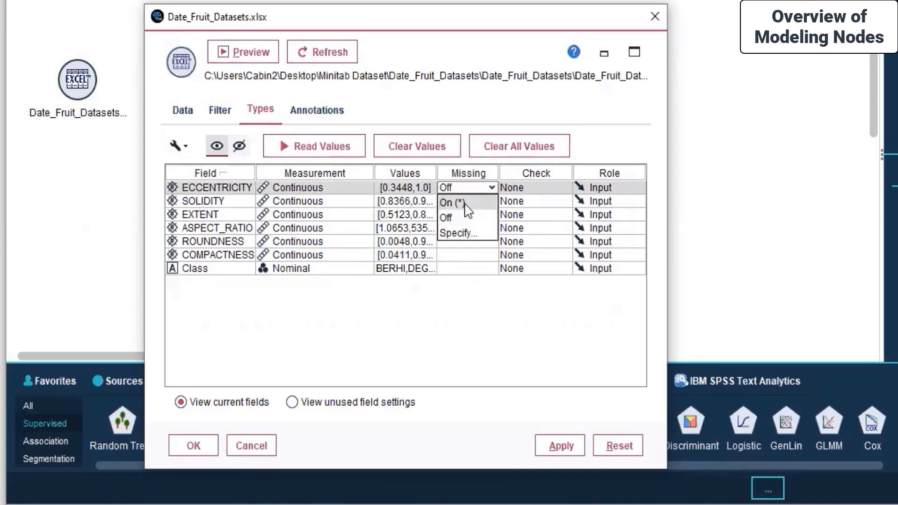
{"action": "left_click", "coordinate": [461, 233]}
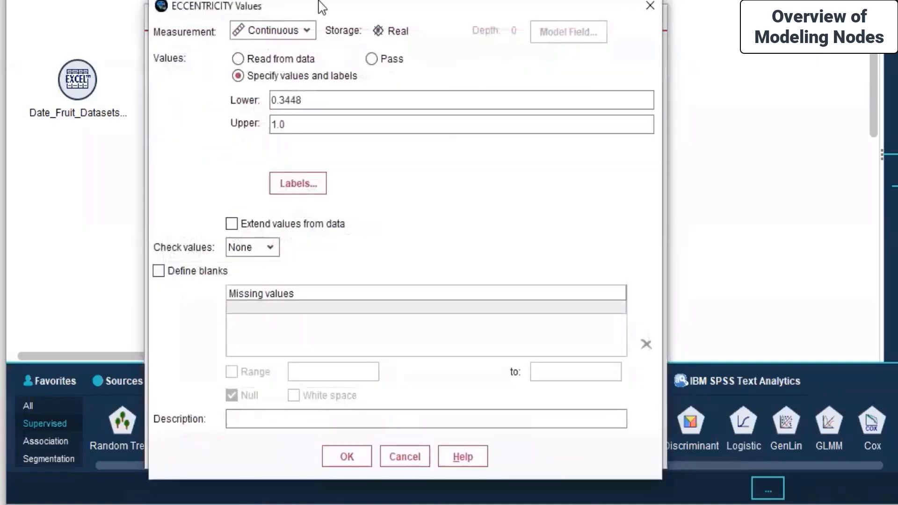
{"action": "left_click", "coordinate": [402, 460]}
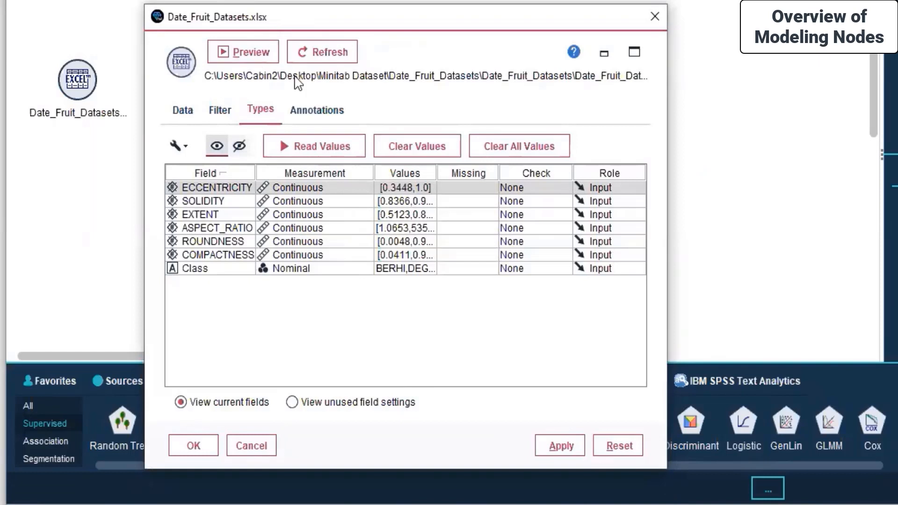
{"action": "left_click", "coordinate": [560, 445]}
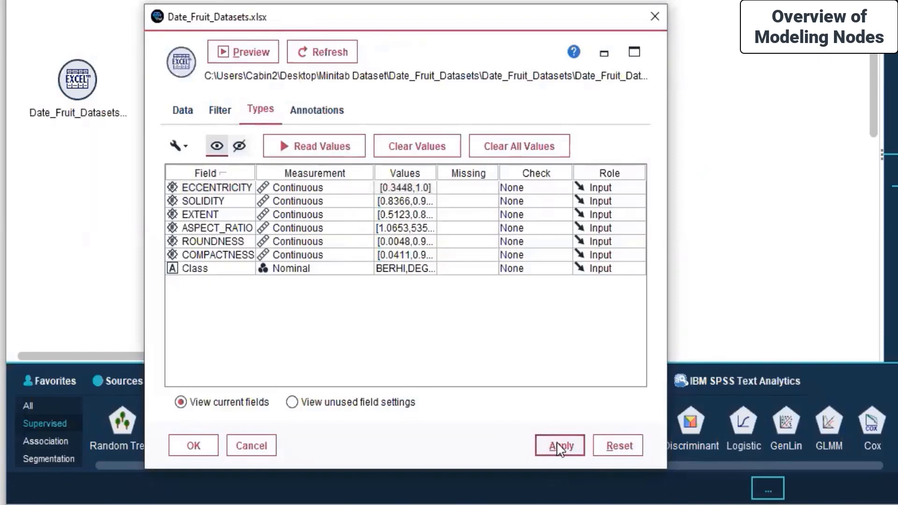
{"action": "left_click", "coordinate": [193, 445]}
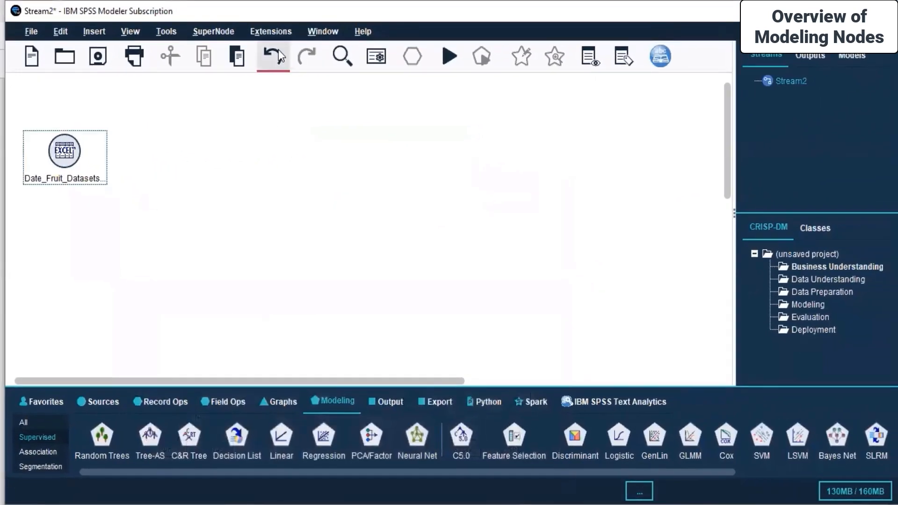
Place an Auto Data Prep node from the Field Ops palette onto Stream2.
{"action": "right_click", "coordinate": [269, 125]}
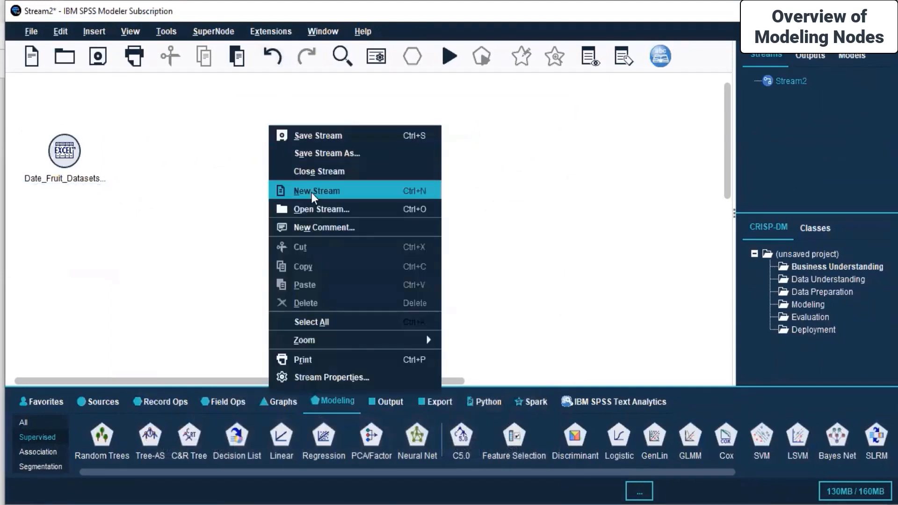
{"action": "left_click", "coordinate": [214, 238]}
{"action": "left_click", "coordinate": [50, 156]}
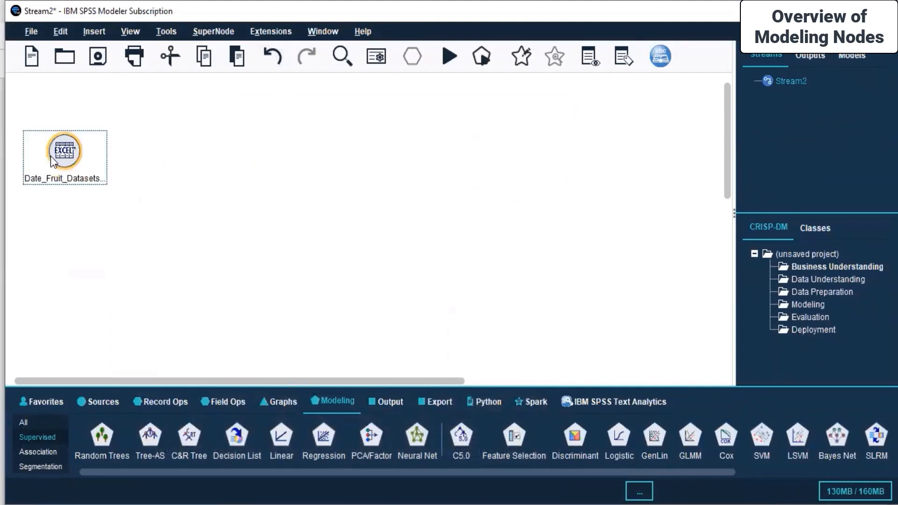
{"action": "left_click", "coordinate": [301, 187]}
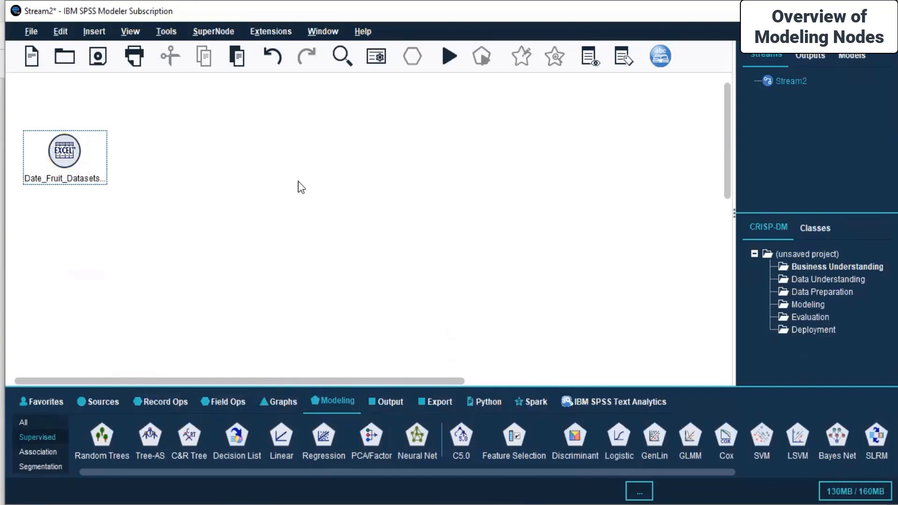
{"action": "left_click", "coordinate": [164, 406]}
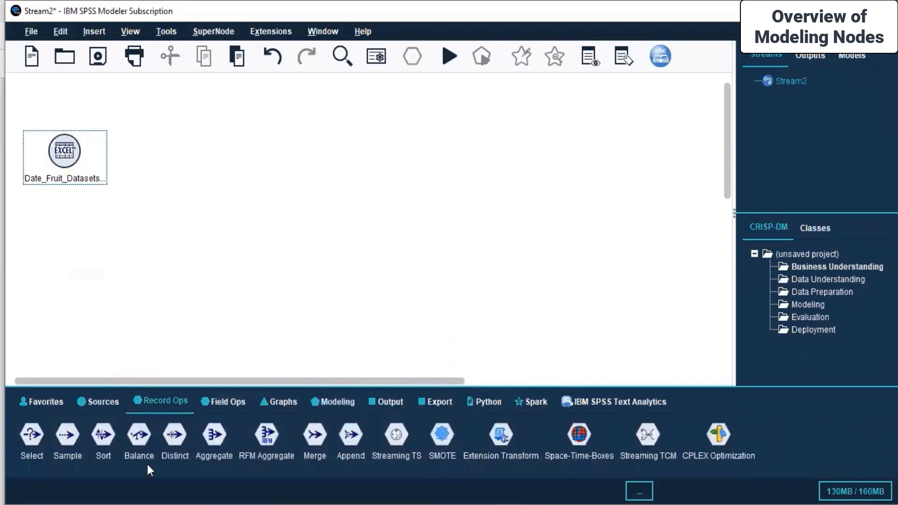
{"action": "left_click", "coordinate": [223, 395]}
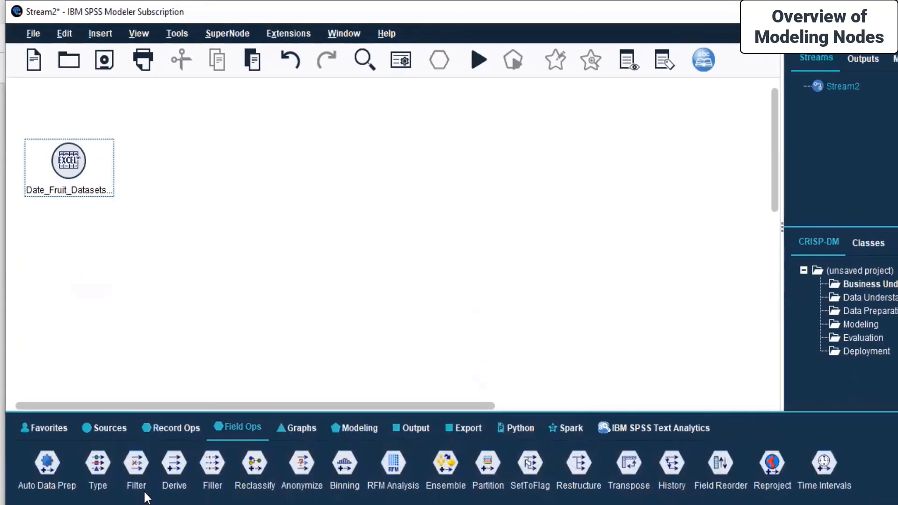
{"action": "left_click", "coordinate": [47, 465]}
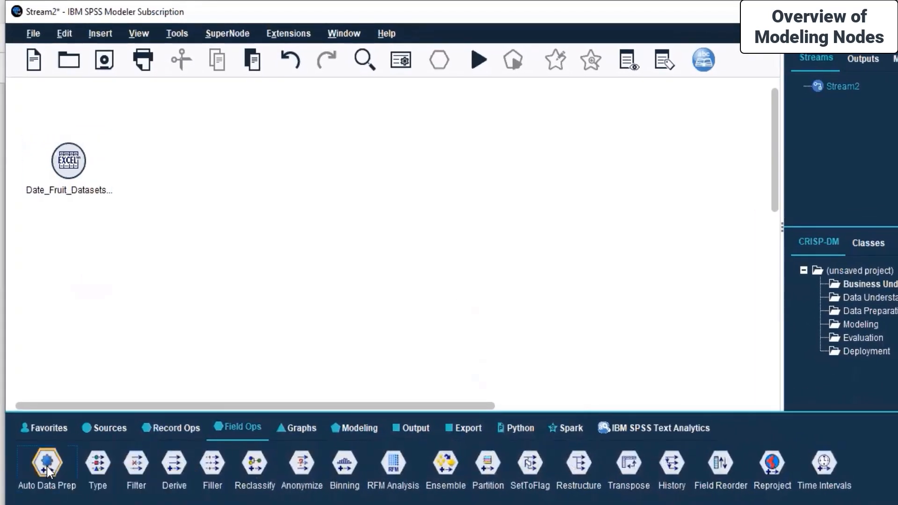
{"action": "left_click", "coordinate": [198, 159]}
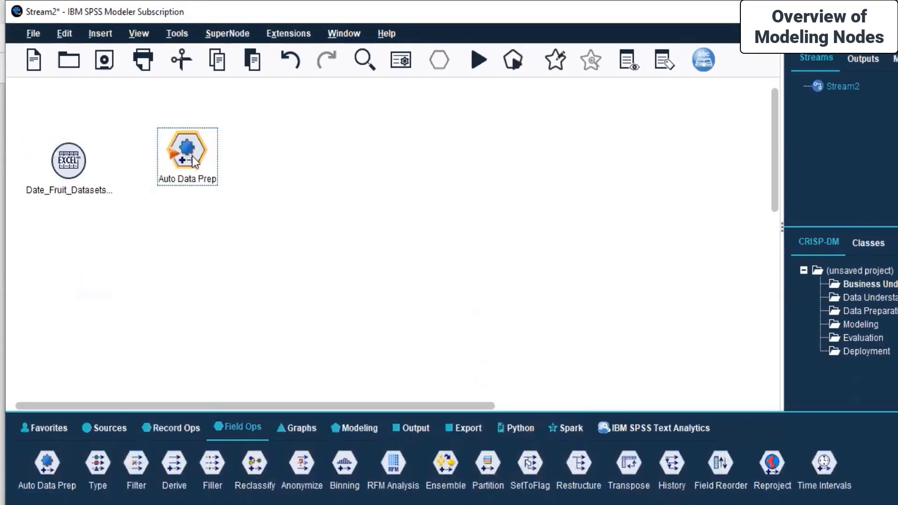
{"action": "left_click_drag", "start_coordinate": [209, 169], "coordinate": [217, 171]}
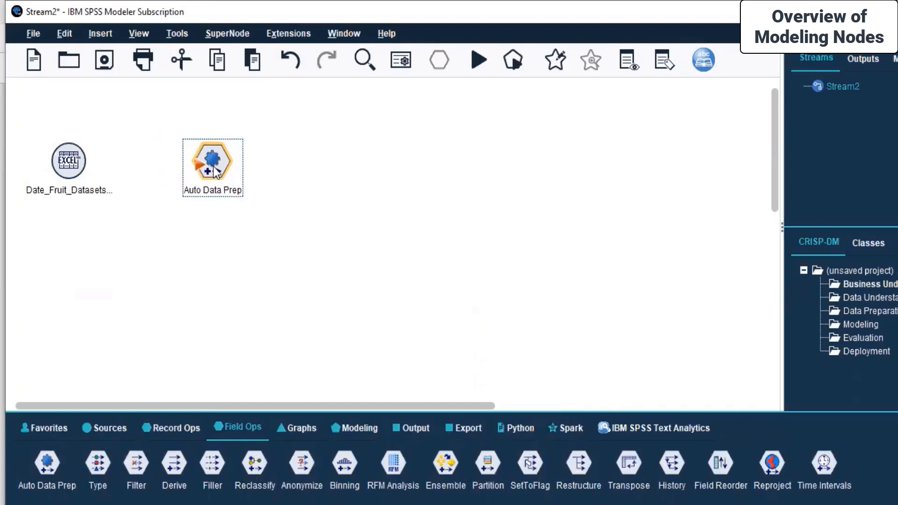
Connect the Date_Fruit_Datasets source node to Auto Data Prep.
{"action": "left_click", "coordinate": [66, 168]}
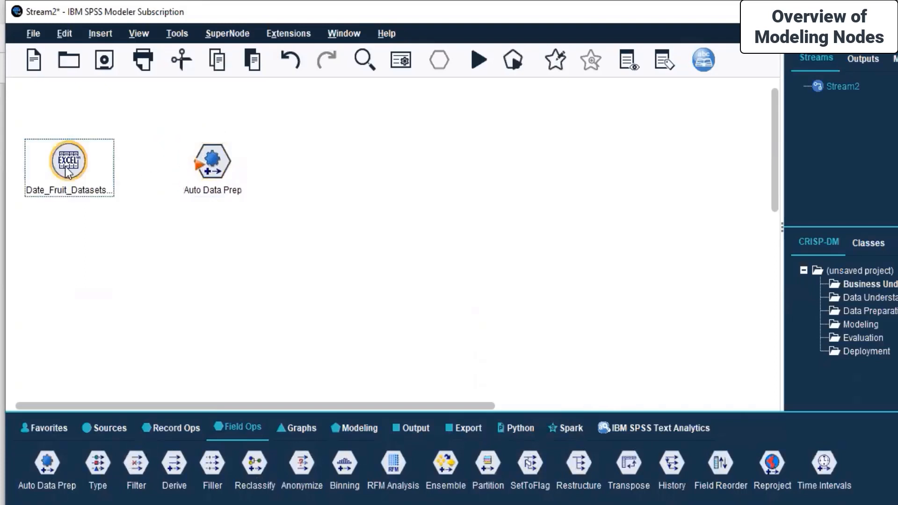
{"action": "right_click", "coordinate": [65, 167]}
{"action": "left_click", "coordinate": [119, 196]}
{"action": "left_click", "coordinate": [209, 163]}
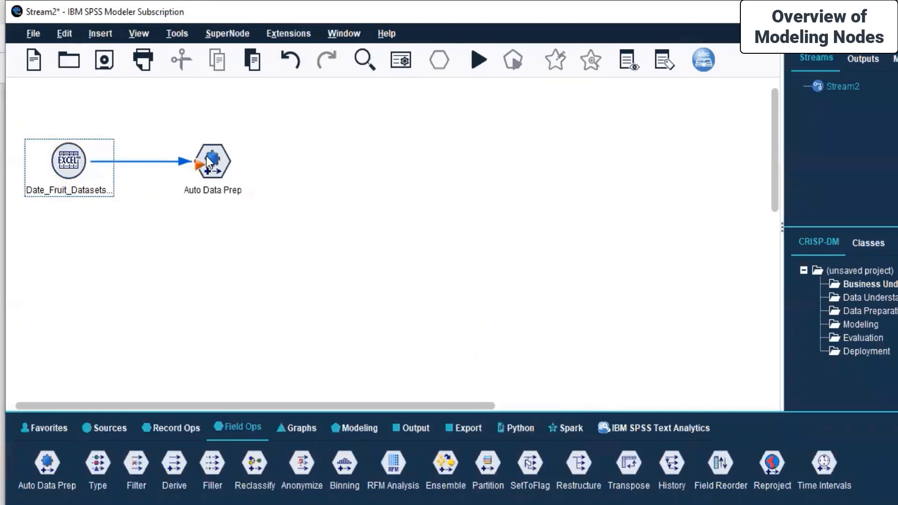
Run the stream from Auto Data Prep and open the node's settings.
{"action": "left_click", "coordinate": [209, 164]}
{"action": "right_click", "coordinate": [209, 164]}
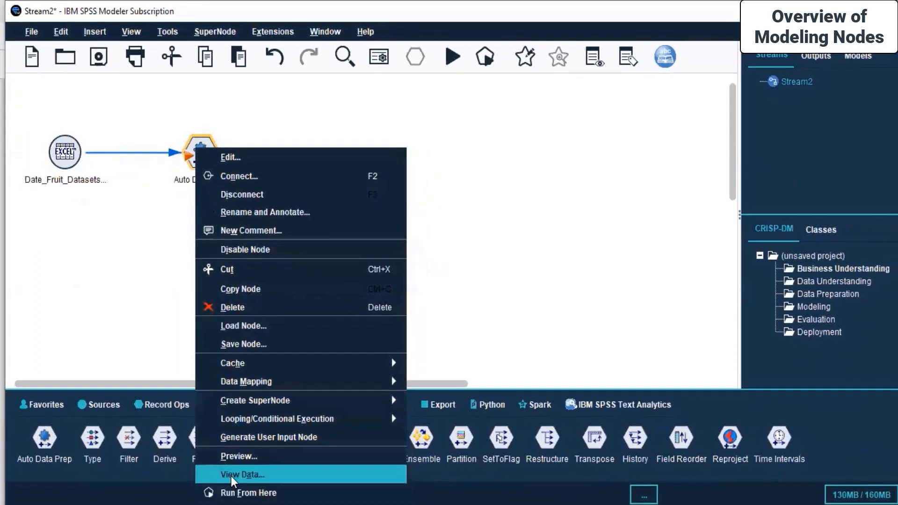
{"action": "left_click", "coordinate": [234, 493]}
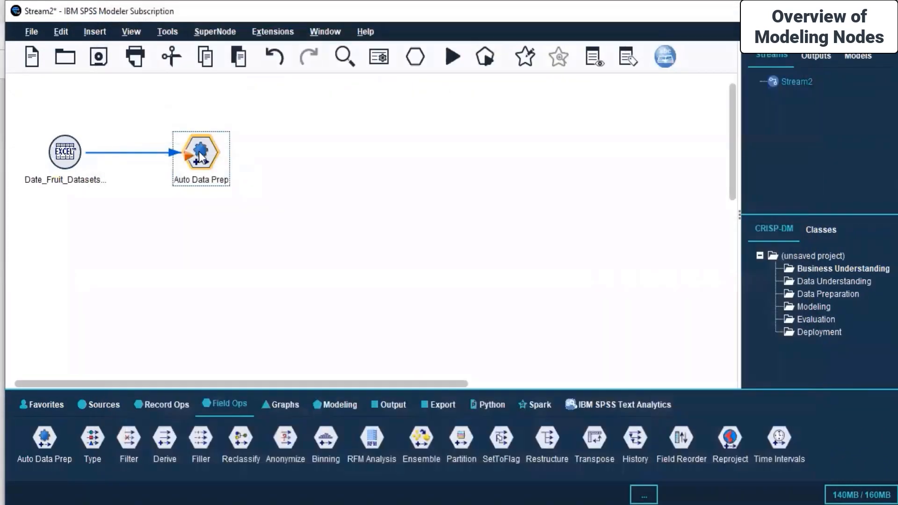
{"action": "right_click", "coordinate": [206, 152]}
{"action": "left_click", "coordinate": [250, 162]}
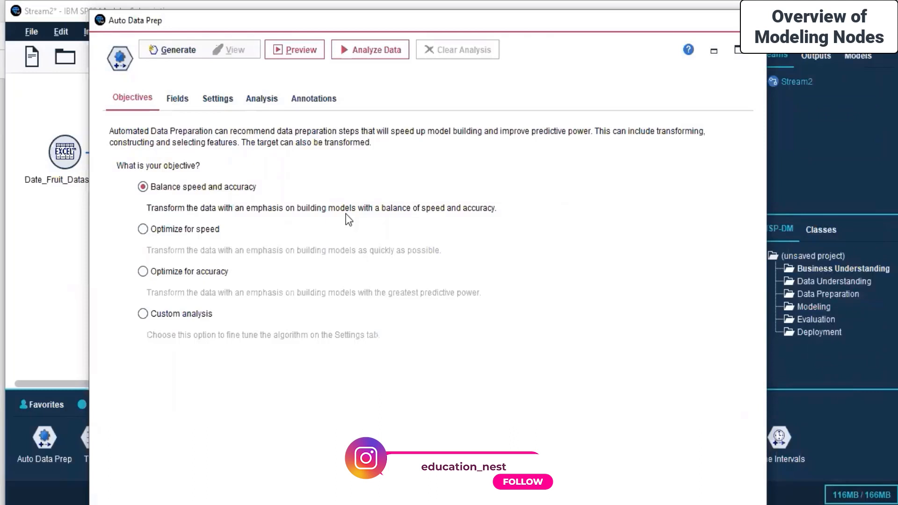
Switch Auto Data Prep to custom field roles and set Class as the target.
{"action": "left_click", "coordinate": [173, 100]}
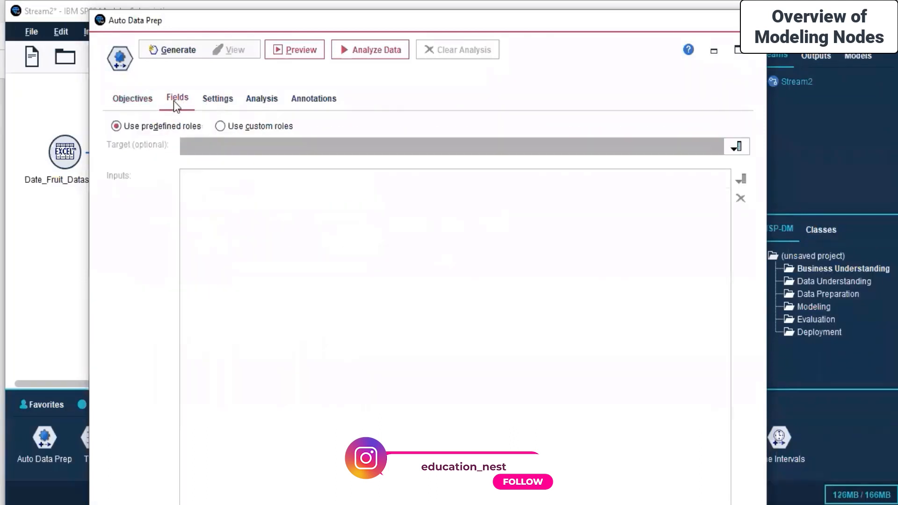
{"action": "left_click", "coordinate": [219, 125]}
{"action": "left_click", "coordinate": [270, 142]}
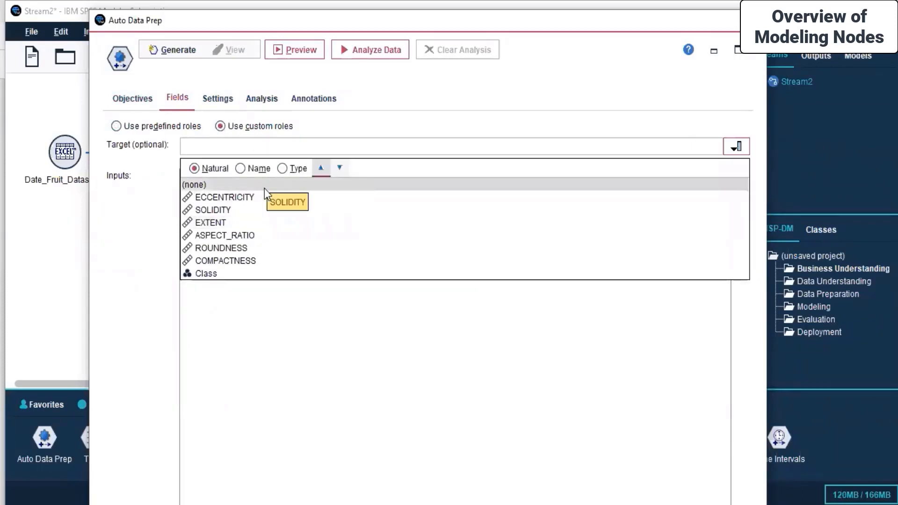
{"action": "left_click", "coordinate": [393, 116]}
{"action": "left_click", "coordinate": [315, 145]}
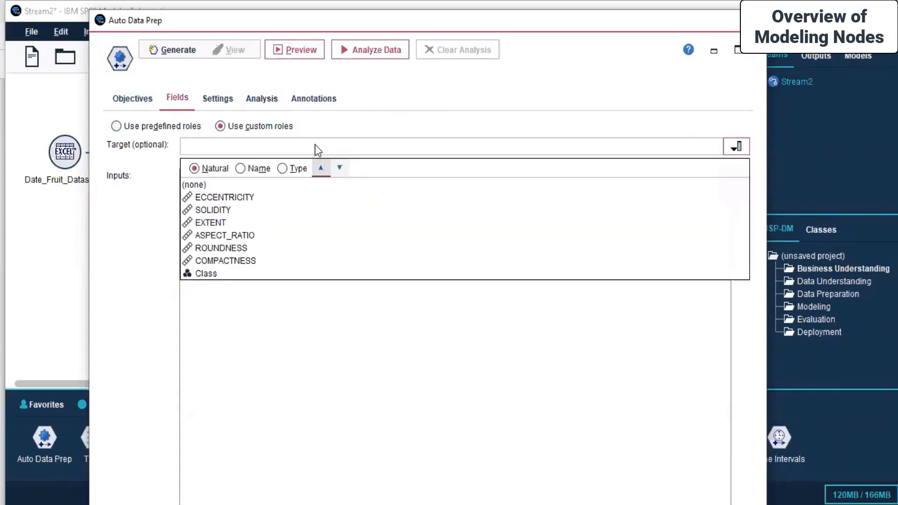
{"action": "left_click", "coordinate": [315, 144]}
{"action": "left_click", "coordinate": [315, 145]}
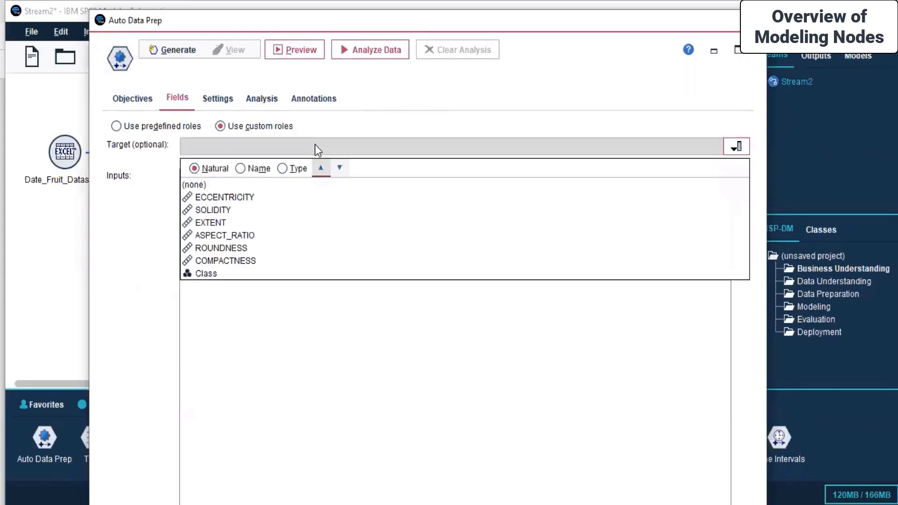
{"action": "left_click", "coordinate": [228, 273]}
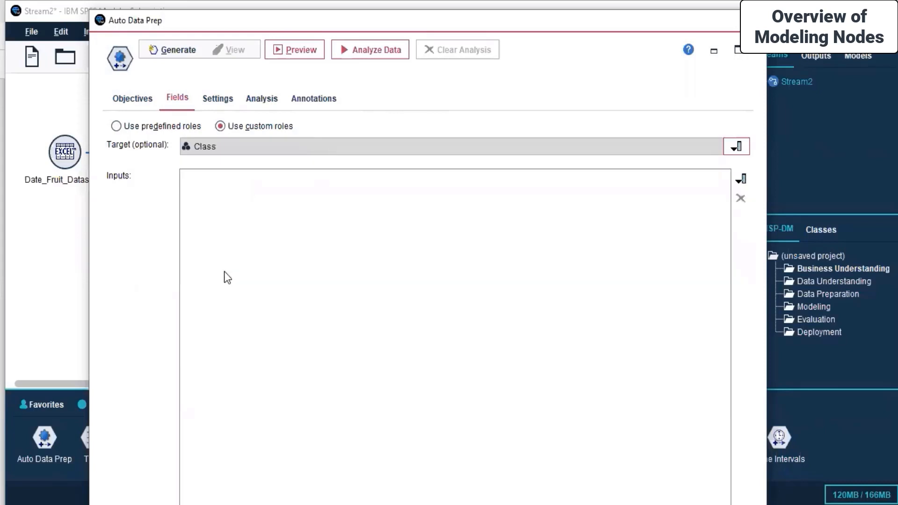
Add ECCENTRICITY, SOLIDITY, ROUNDNESS and COMPACTNESS as inputs, then view the field settings.
{"action": "left_click", "coordinate": [733, 179]}
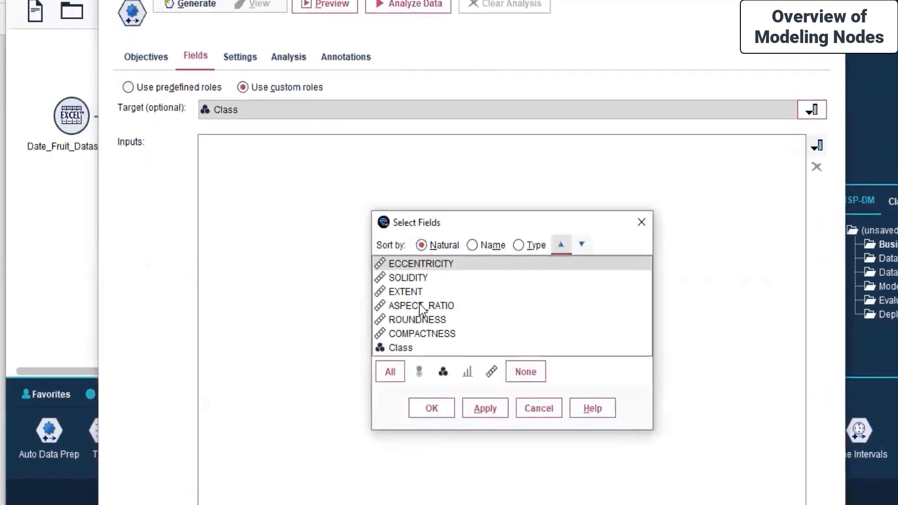
{"action": "left_click", "coordinate": [451, 319]}
{"action": "left_click", "coordinate": [451, 311]}
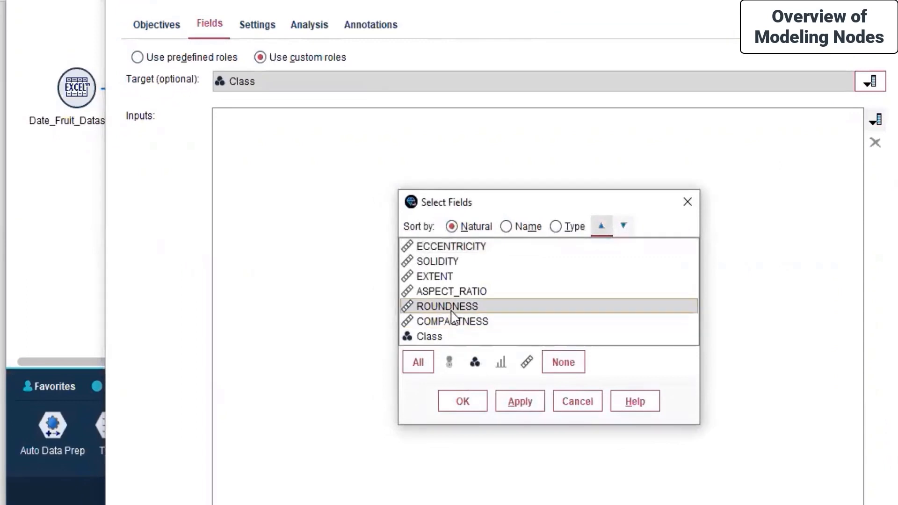
{"action": "left_click", "coordinate": [445, 322], "text": "ctrl"}
{"action": "left_click", "coordinate": [436, 291], "text": "ctrl"}
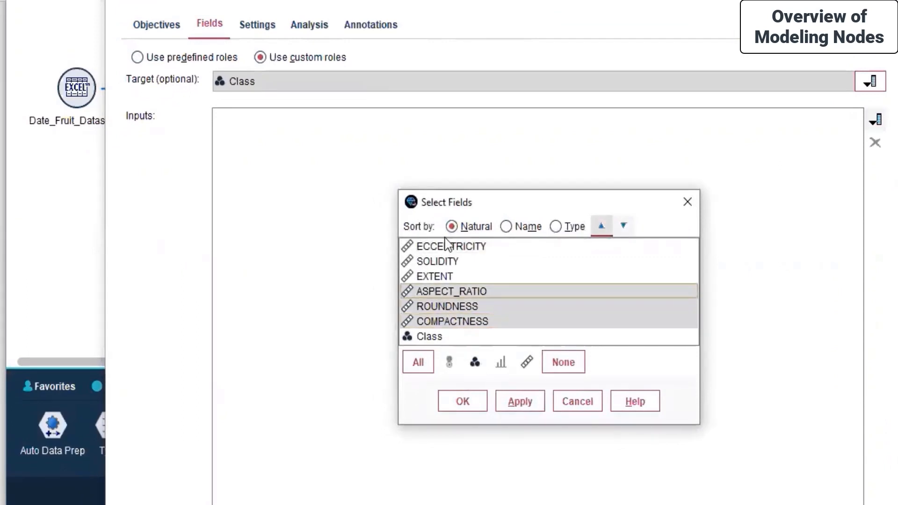
{"action": "left_click", "coordinate": [447, 245], "text": "ctrl"}
{"action": "left_click", "coordinate": [442, 261], "text": "ctrl"}
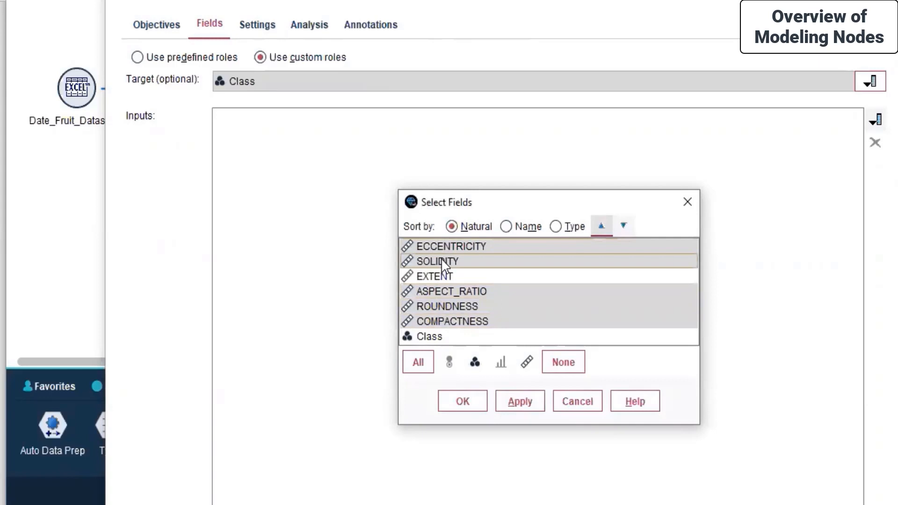
{"action": "left_click", "coordinate": [449, 292], "text": "ctrl"}
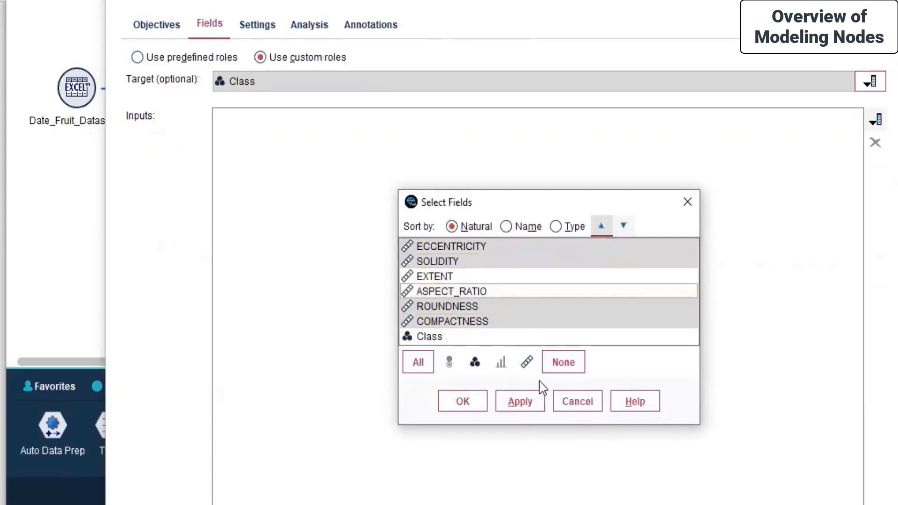
{"action": "left_click", "coordinate": [520, 402]}
{"action": "left_click", "coordinate": [456, 405]}
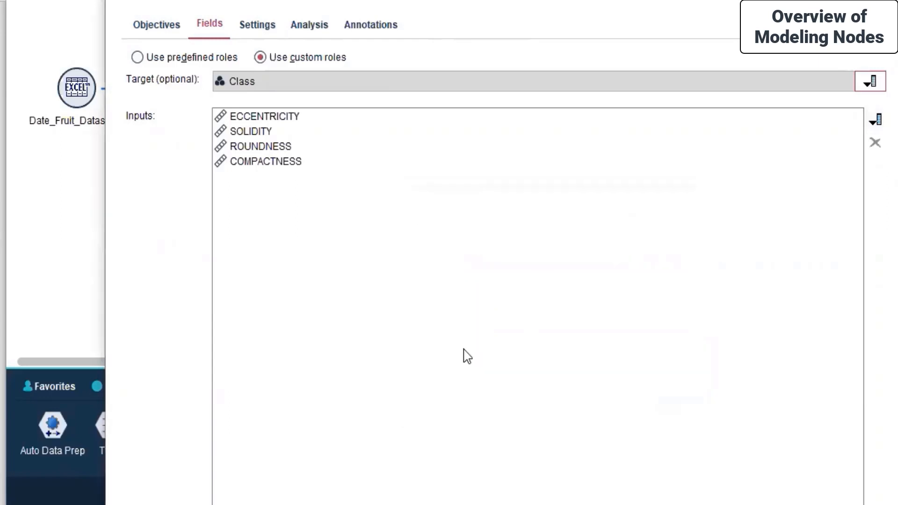
{"action": "left_click", "coordinate": [257, 37]}
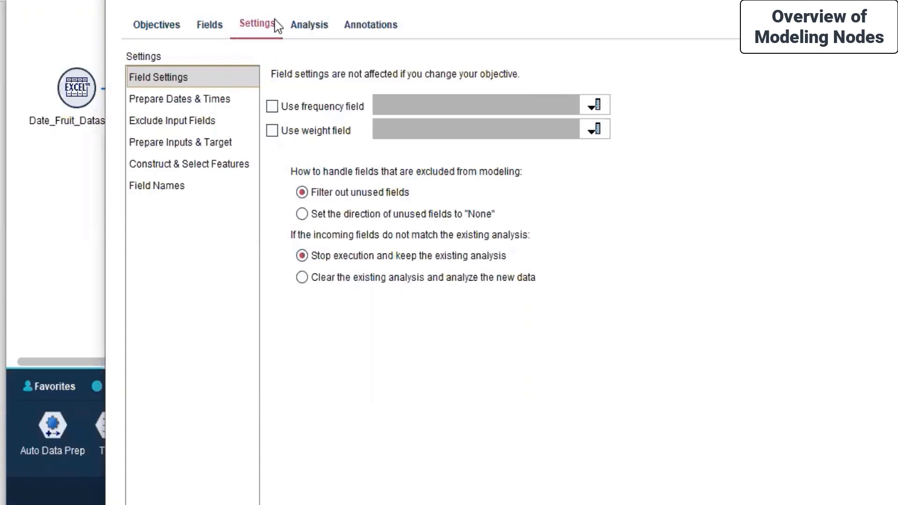
Check the Analysis and Annotations tabs and run Analyze Data for the first time.
{"action": "left_click", "coordinate": [307, 24]}
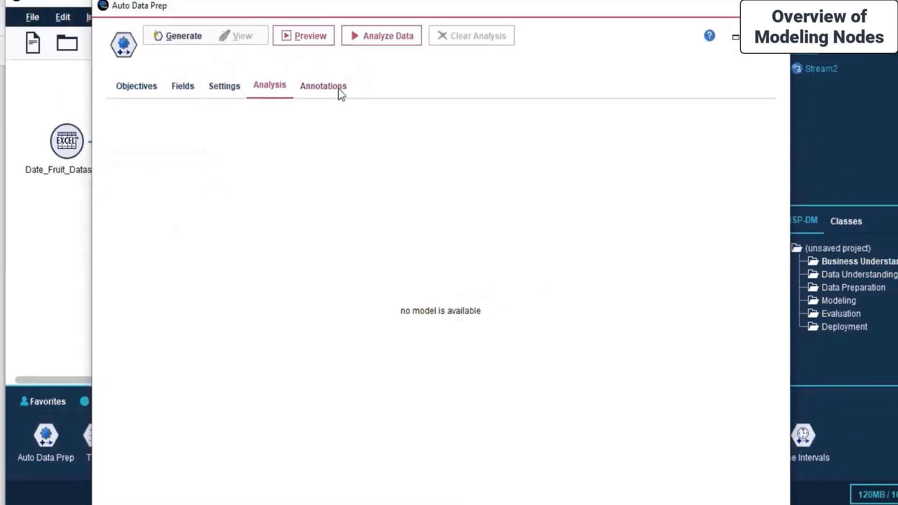
{"action": "left_click", "coordinate": [356, 63]}
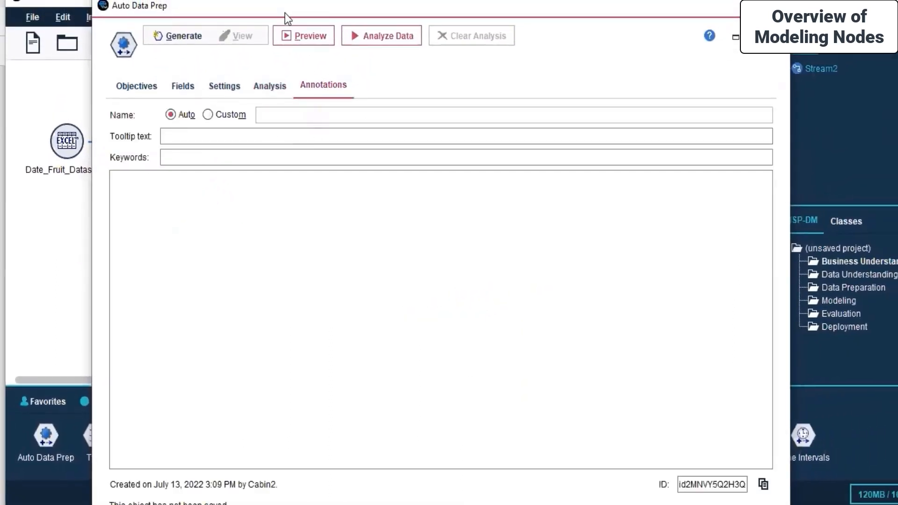
{"action": "left_click", "coordinate": [357, 42]}
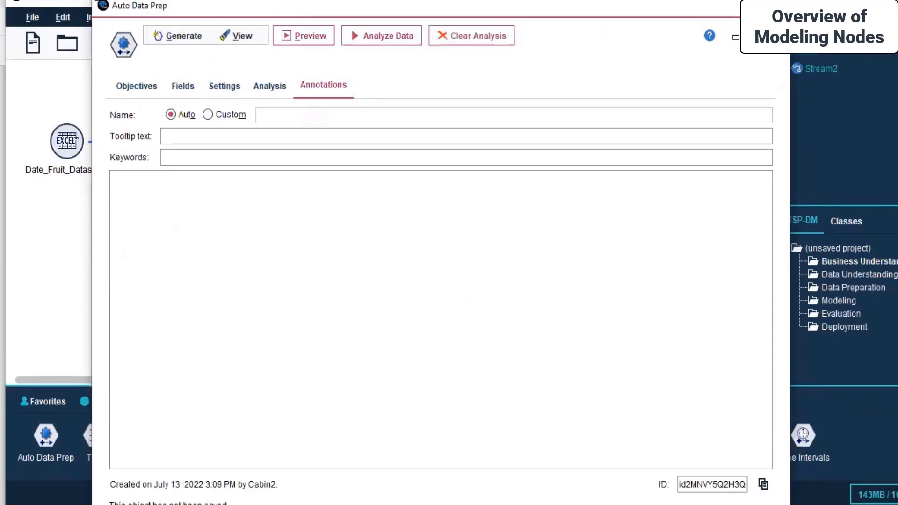
{"action": "left_click_drag", "start_coordinate": [93, 0], "coordinate": [193, 129]}
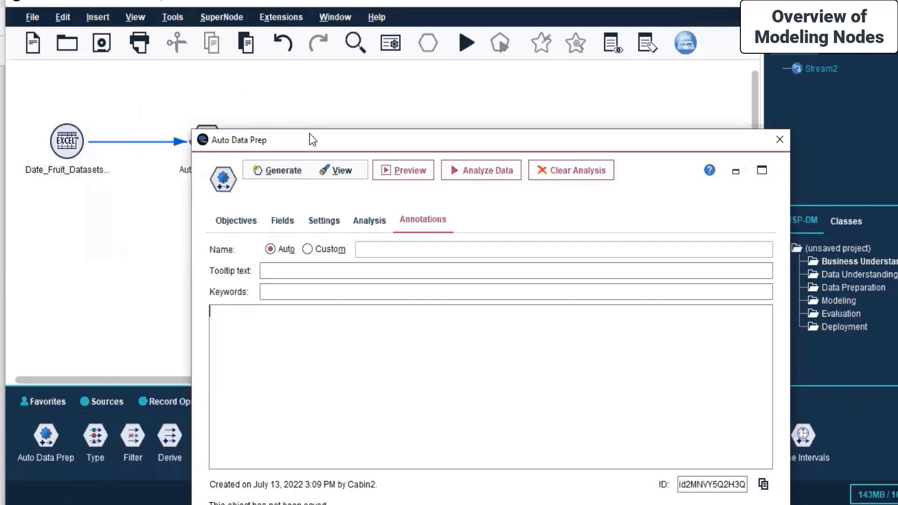
{"action": "left_click_drag", "start_coordinate": [471, 140], "coordinate": [401, 68]}
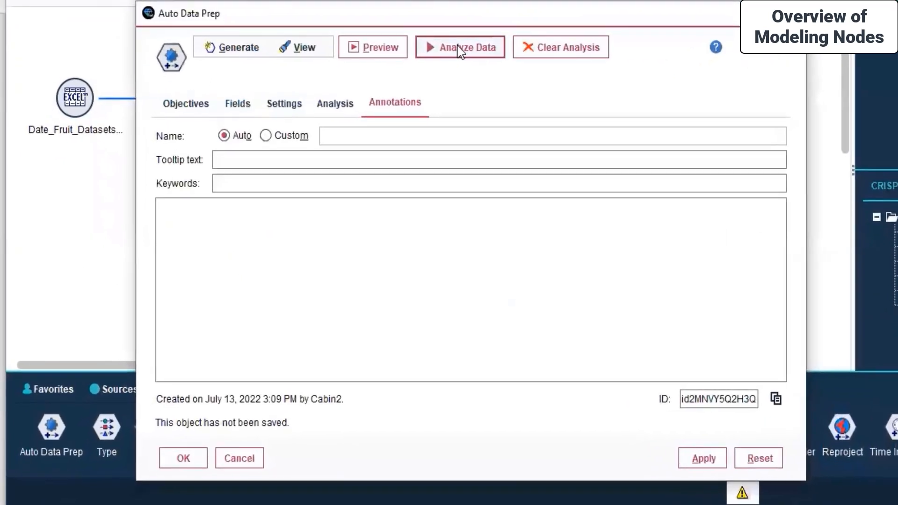
Review each settings tab, rerun Analyze Data, then apply and close the Auto Data Prep dialog.
{"action": "left_click", "coordinate": [206, 99]}
{"action": "left_click", "coordinate": [246, 99]}
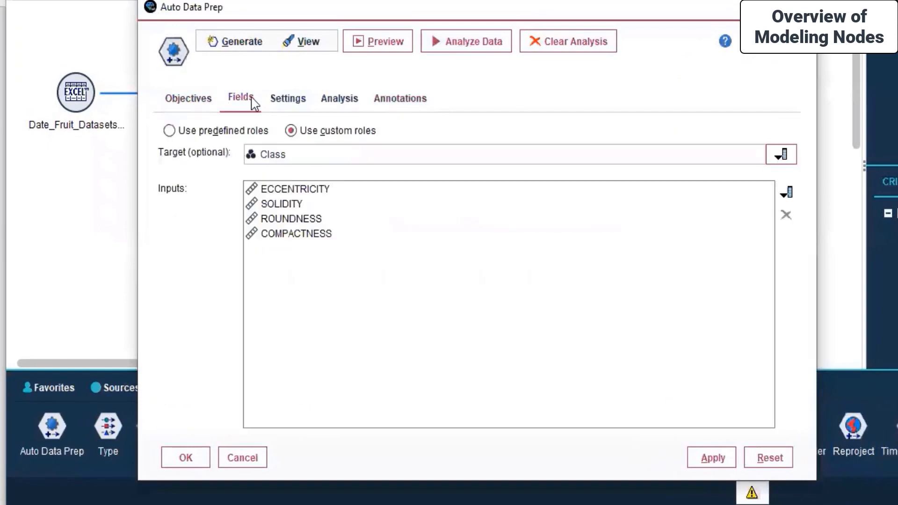
{"action": "left_click", "coordinate": [288, 98]}
{"action": "left_click", "coordinate": [344, 101]}
{"action": "left_click", "coordinate": [400, 98]}
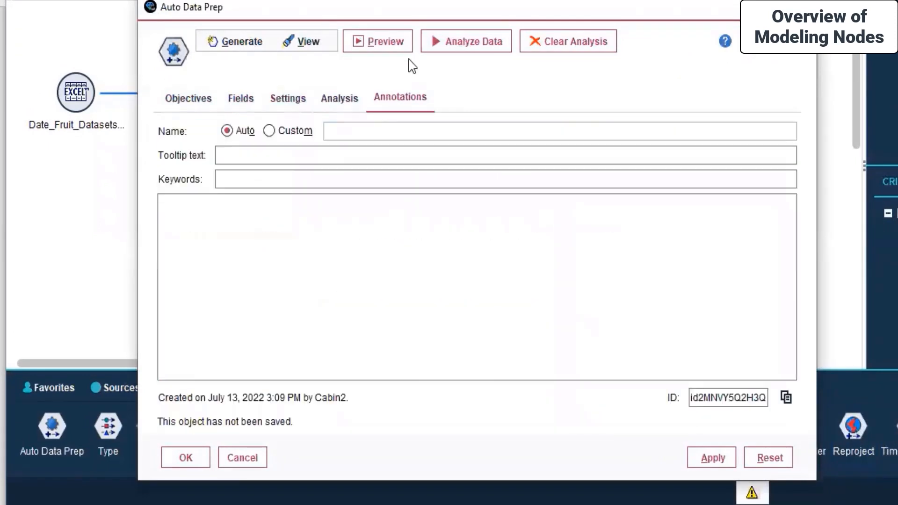
{"action": "left_click", "coordinate": [449, 42]}
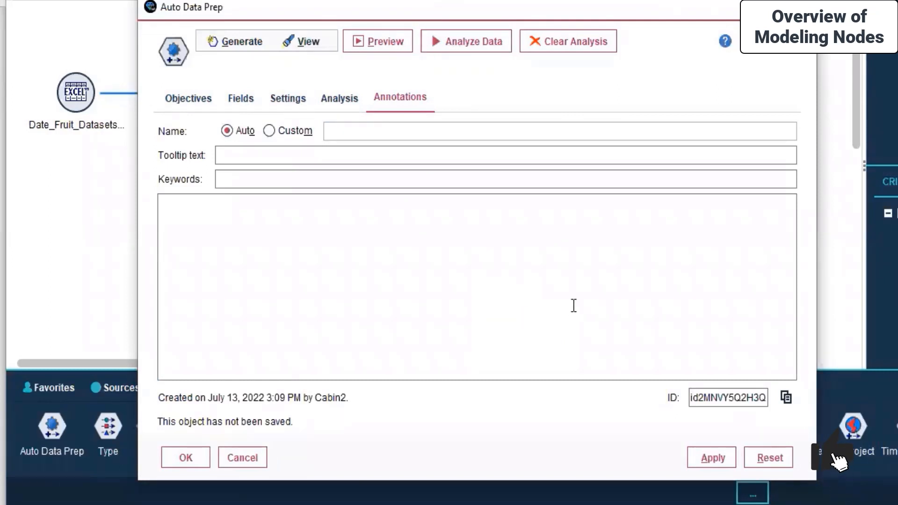
{"action": "left_click", "coordinate": [714, 460]}
{"action": "left_click", "coordinate": [176, 460]}
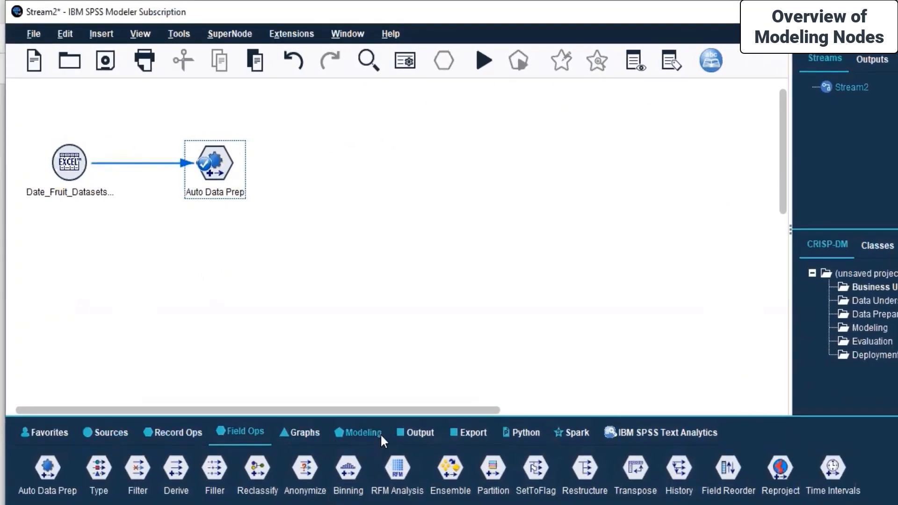
Place a Linear node from the Modeling palette onto the canvas.
{"action": "left_click", "coordinate": [364, 432]}
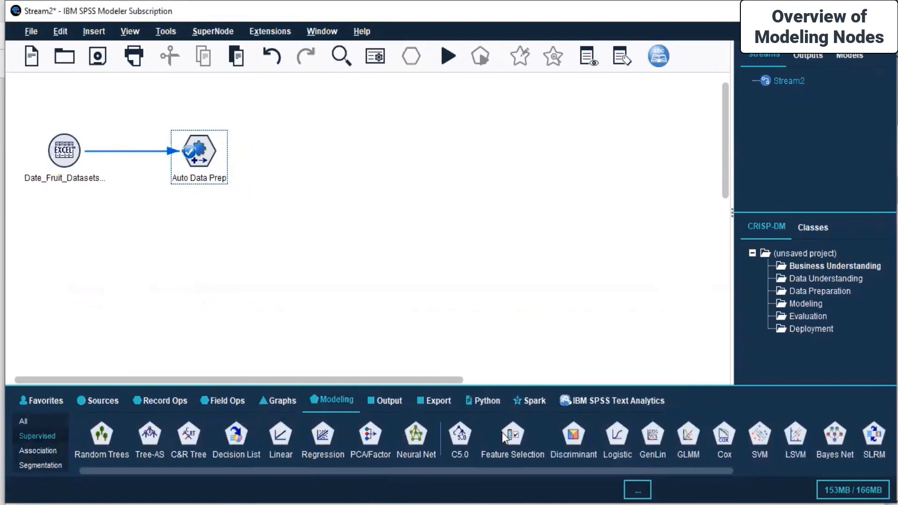
{"action": "left_click_drag", "start_coordinate": [565, 470], "coordinate": [343, 473]}
{"action": "left_click", "coordinate": [281, 436]}
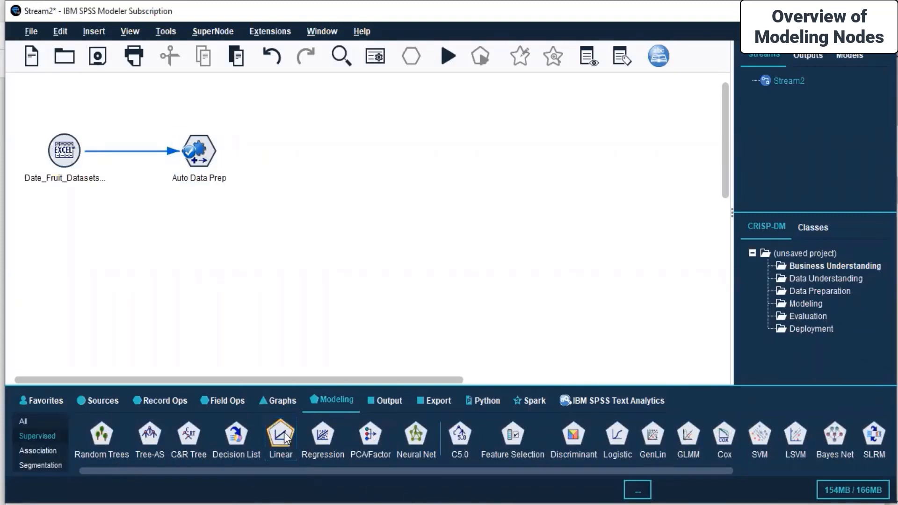
{"action": "left_click", "coordinate": [301, 159]}
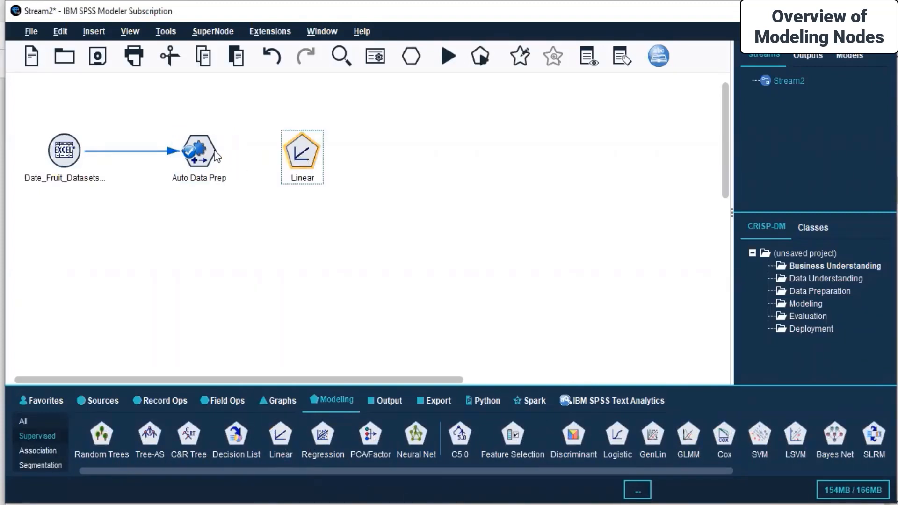
Connect Auto Data Prep to the new Linear node, now labelled No Targets.
{"action": "right_click", "coordinate": [201, 153]}
{"action": "left_click", "coordinate": [240, 180]}
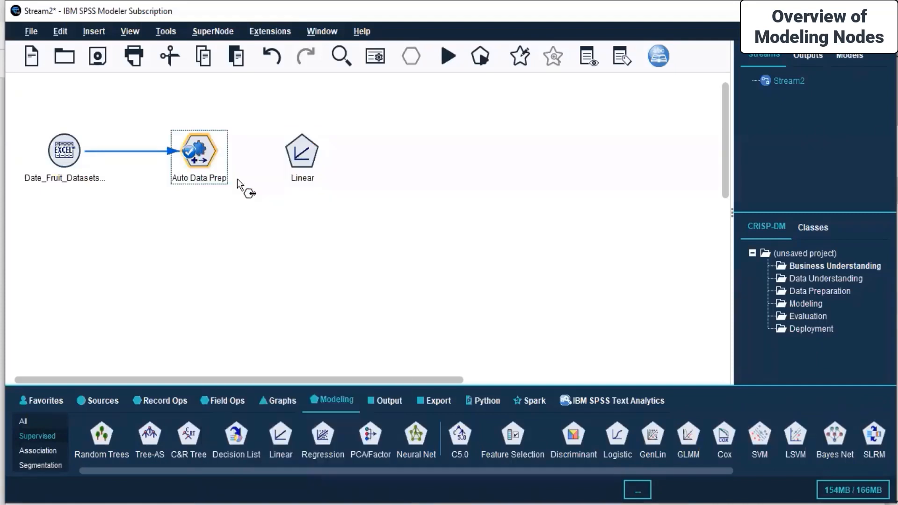
{"action": "left_click", "coordinate": [300, 154]}
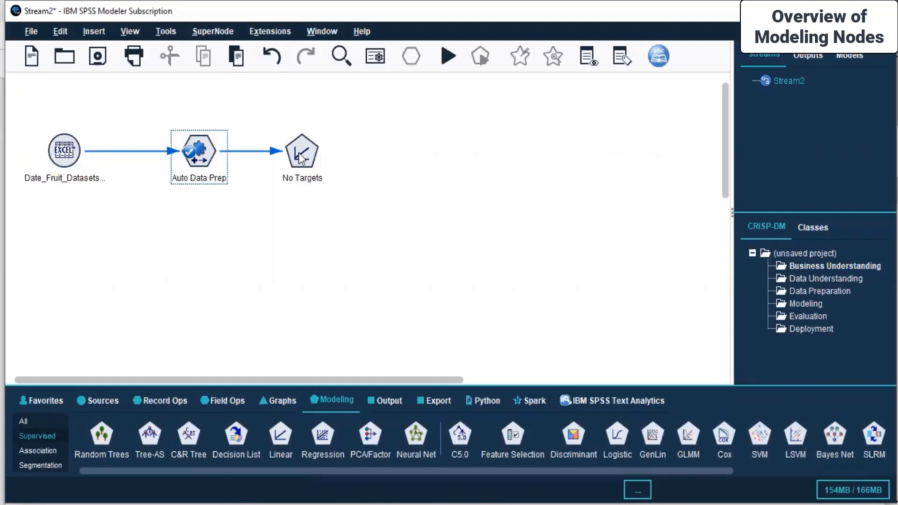
{"action": "left_click", "coordinate": [300, 158]}
{"action": "right_click", "coordinate": [300, 158]}
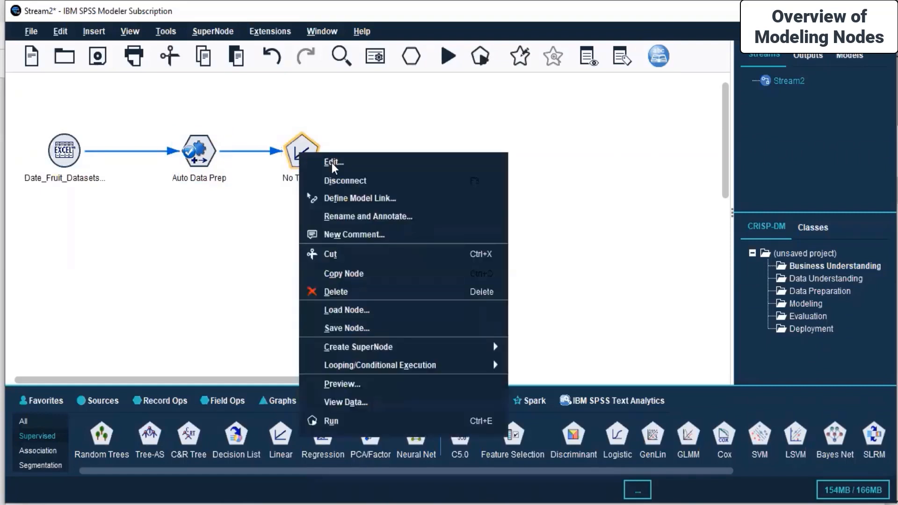
Use custom fields in the Linear node: target ASPECT_RATIO, predictors the four _transformed shape fields.
{"action": "left_click", "coordinate": [332, 162]}
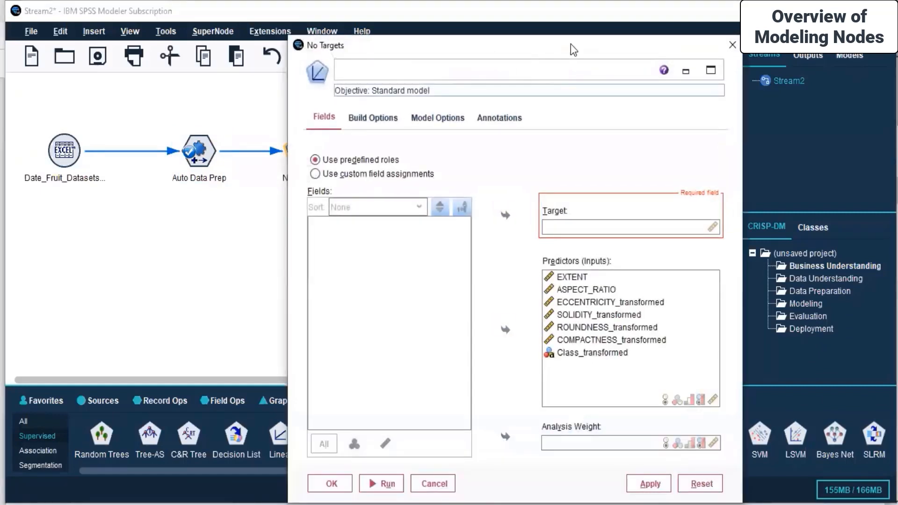
{"action": "left_click_drag", "start_coordinate": [571, 44], "coordinate": [739, 31]}
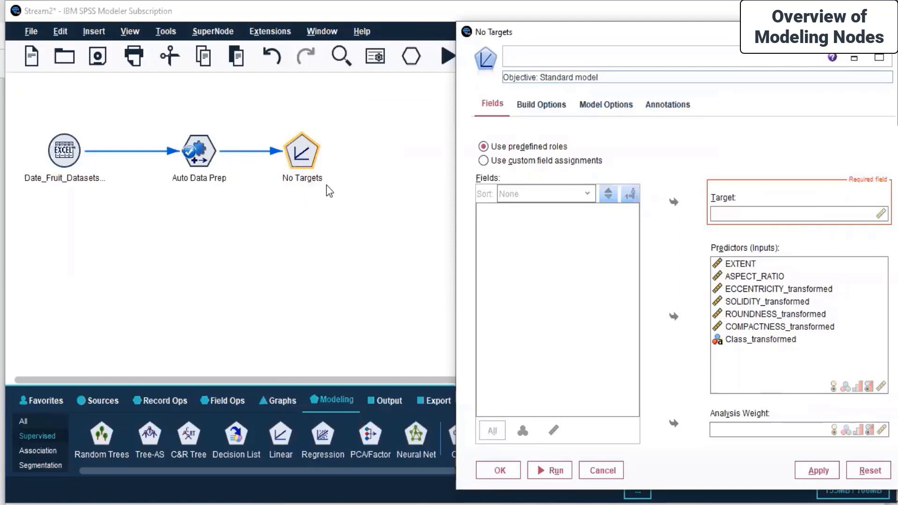
{"action": "left_click_drag", "start_coordinate": [657, 38], "coordinate": [442, 41]}
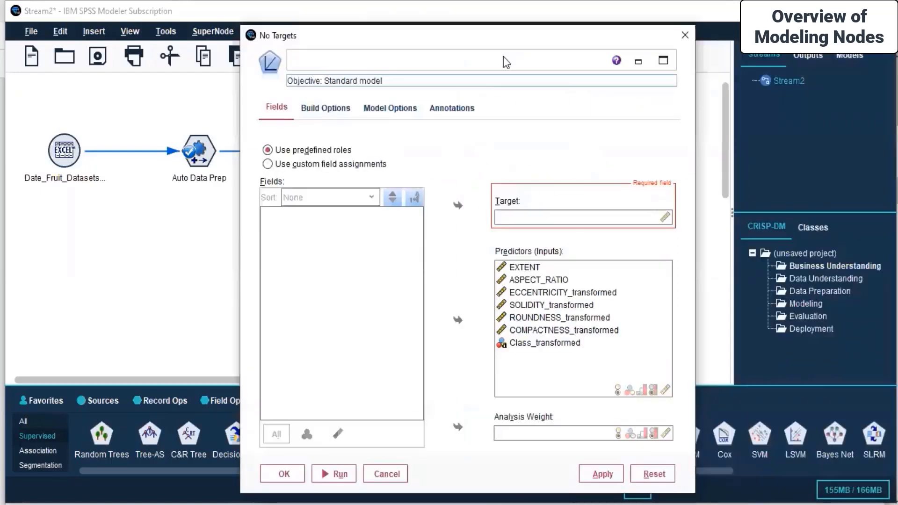
{"action": "left_click", "coordinate": [311, 161]}
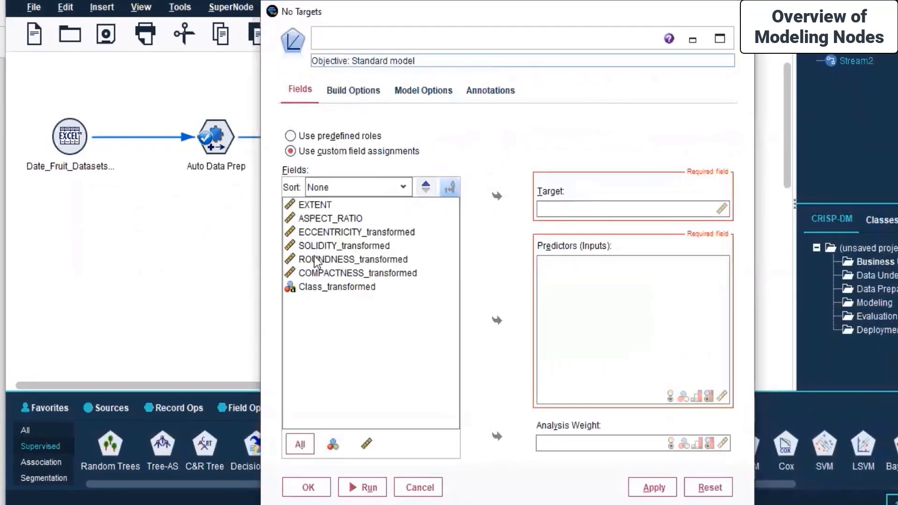
{"action": "left_click", "coordinate": [323, 217]}
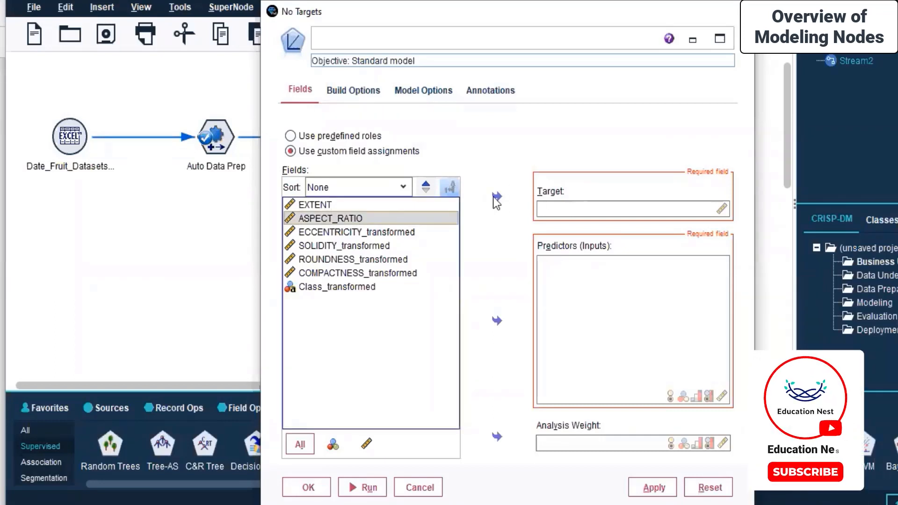
{"action": "left_click", "coordinate": [497, 196]}
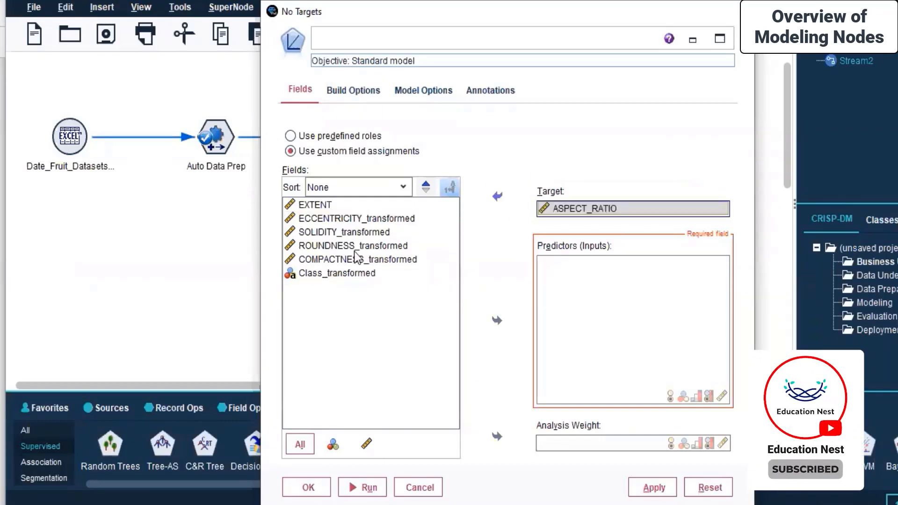
{"action": "left_click", "coordinate": [410, 222]}
{"action": "left_click_drag", "start_coordinate": [410, 221], "coordinate": [388, 260]}
{"action": "left_click", "coordinate": [496, 322]}
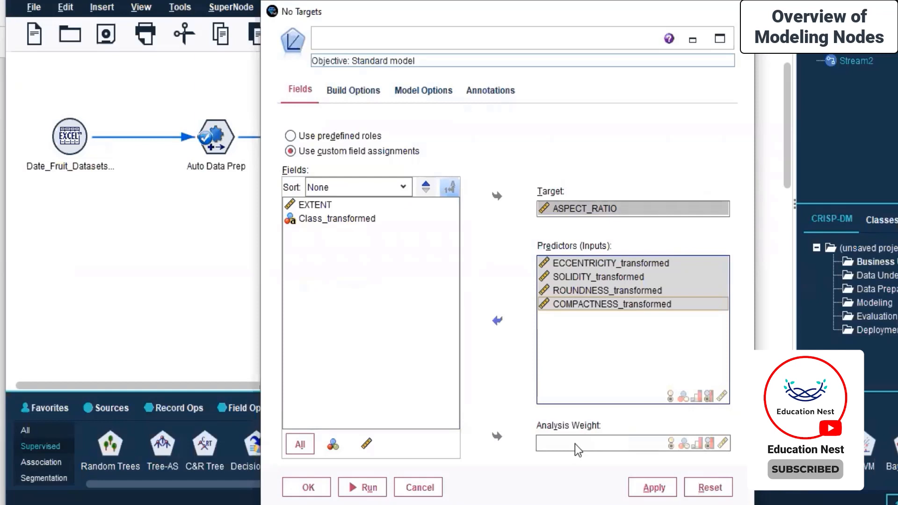
{"action": "left_click", "coordinate": [574, 444]}
{"action": "left_click", "coordinate": [504, 356]}
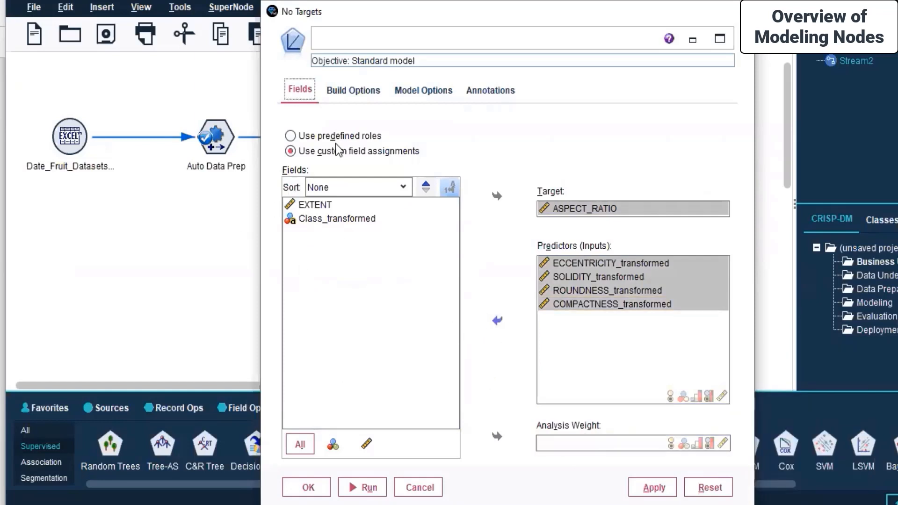
Review the Linear node's Build Options: basics, model selection, ensembles and advanced settings.
{"action": "left_click", "coordinate": [341, 91]}
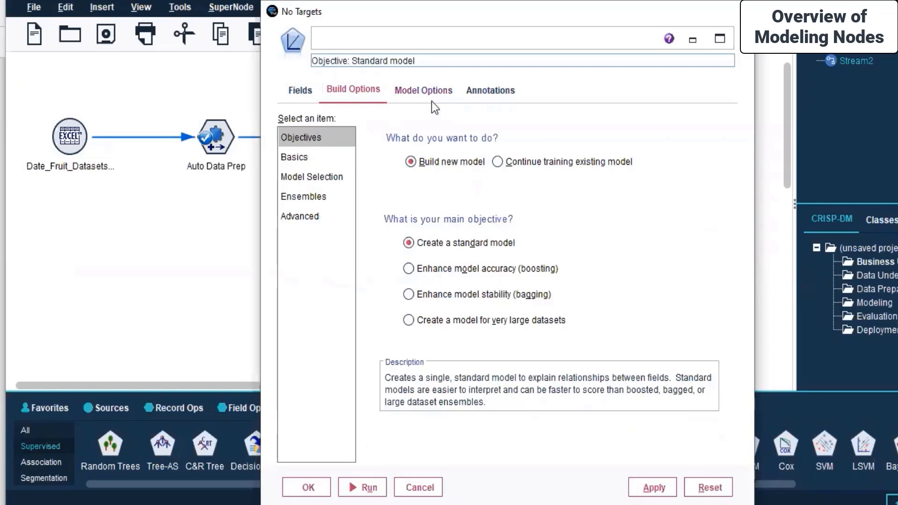
{"action": "left_click", "coordinate": [294, 159]}
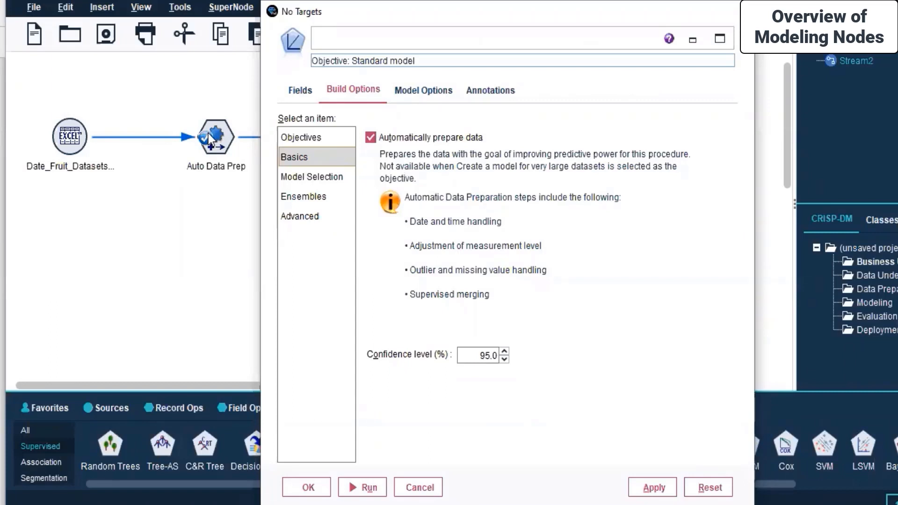
{"action": "left_click", "coordinate": [324, 179]}
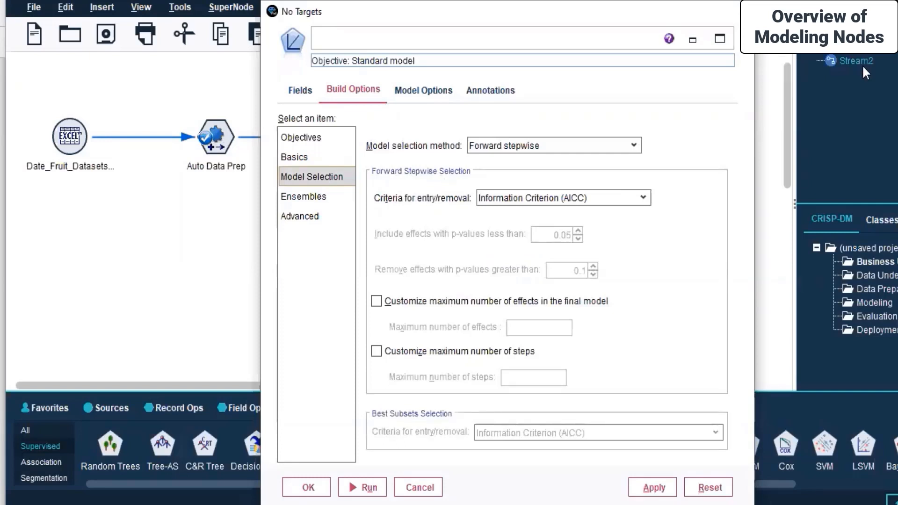
{"action": "left_click", "coordinate": [308, 197]}
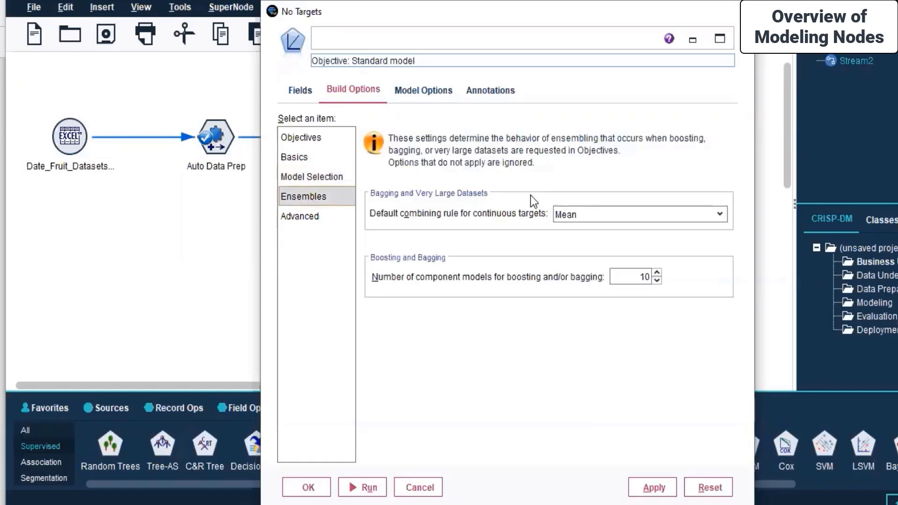
{"action": "left_click", "coordinate": [301, 224]}
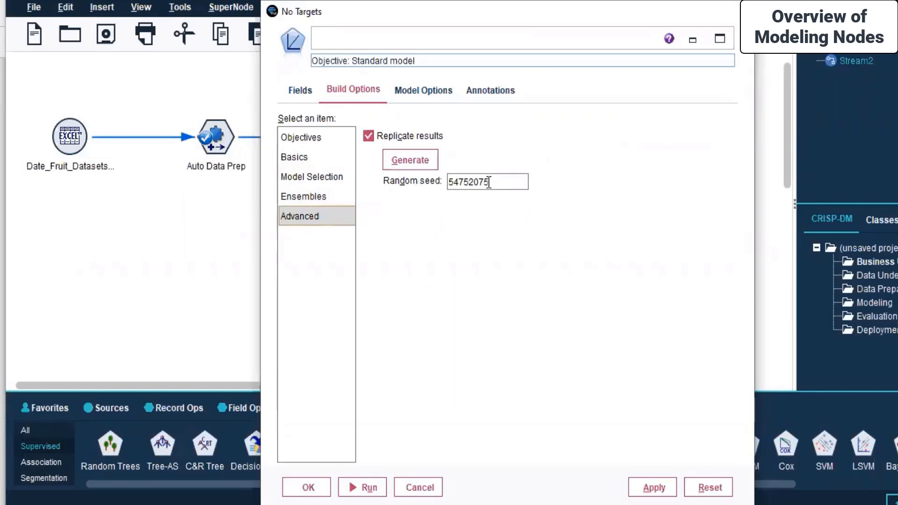
Check the Model Options, view the Annotations settings, and apply the changes.
{"action": "left_click", "coordinate": [414, 93]}
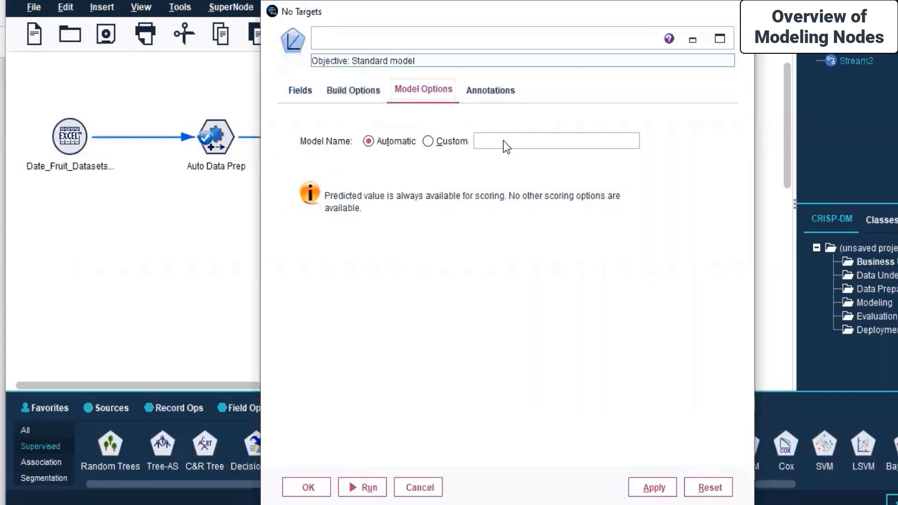
{"action": "left_click", "coordinate": [500, 88]}
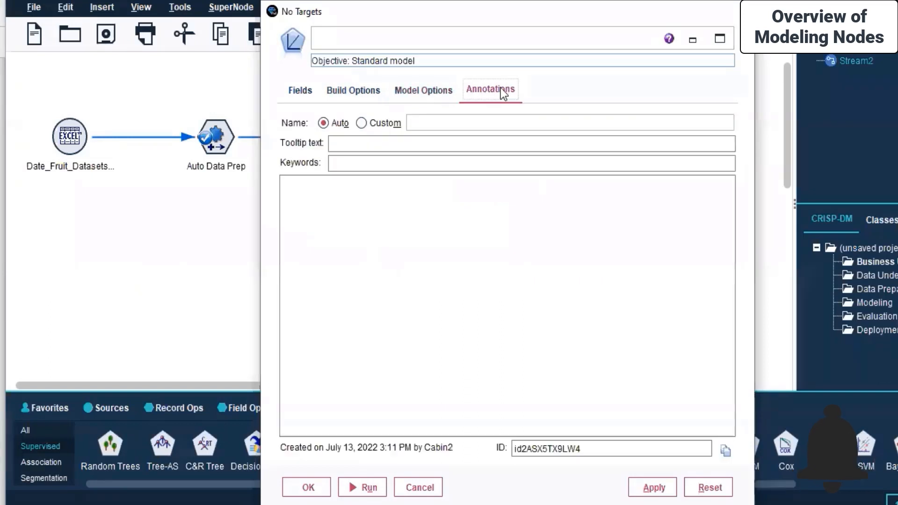
{"action": "left_click", "coordinate": [377, 58]}
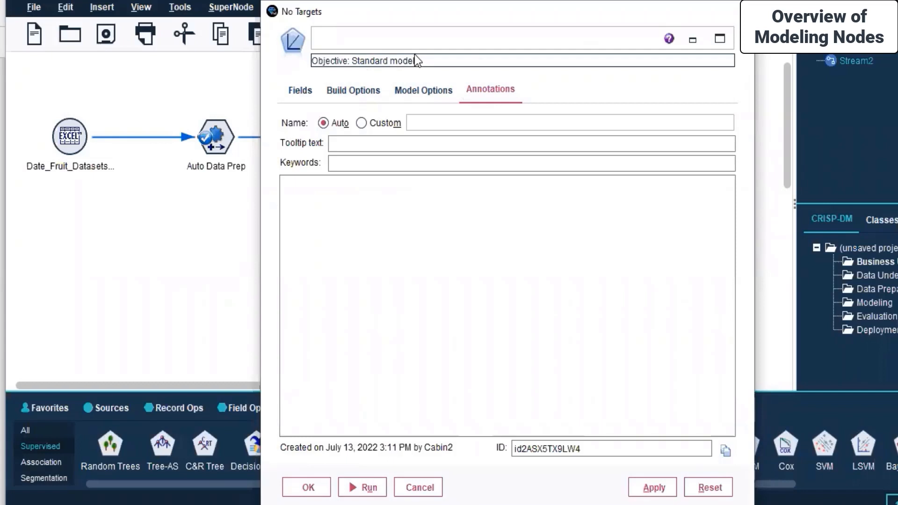
{"action": "left_click", "coordinate": [648, 489]}
Close the Linear node dialog with OK.
{"action": "left_click", "coordinate": [308, 487]}
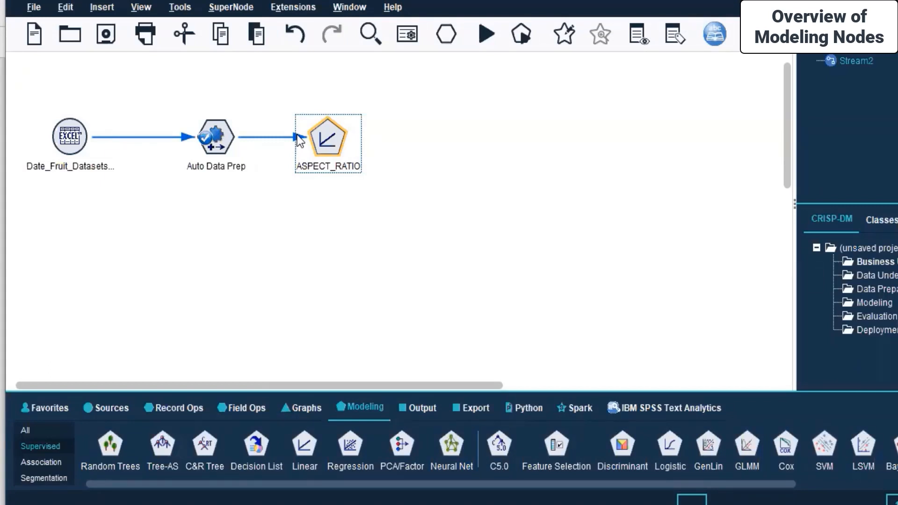
{"action": "right_click", "coordinate": [336, 140]}
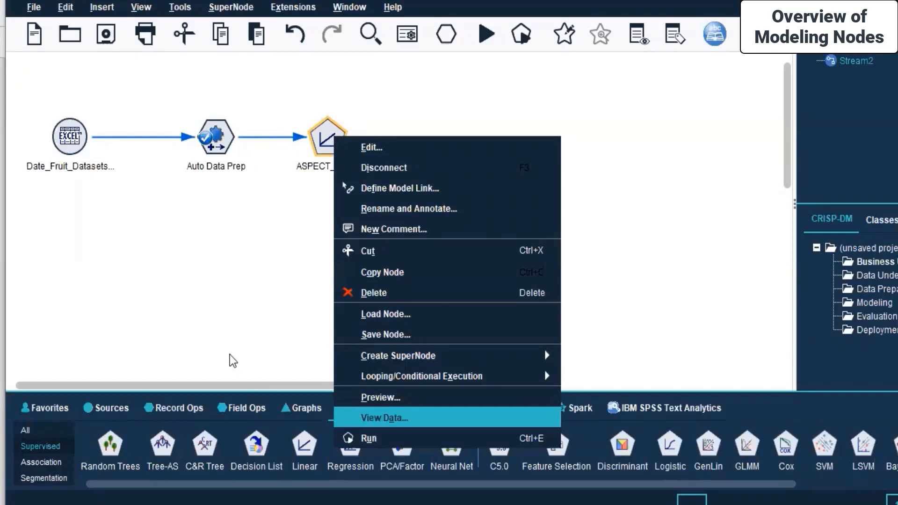
{"action": "left_click", "coordinate": [222, 340]}
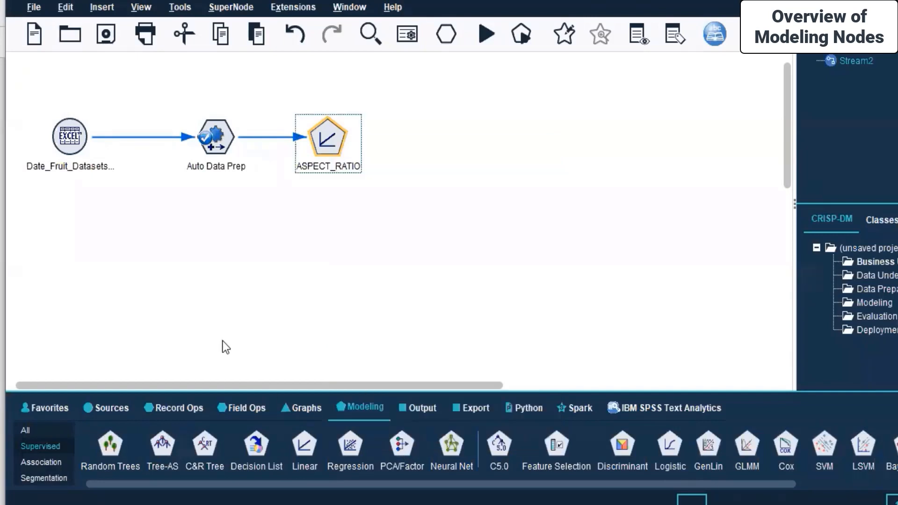
Run the stream from the Excel source node to generate the ASPECT_RATIO model nugget.
{"action": "left_click", "coordinate": [65, 148]}
{"action": "right_click", "coordinate": [65, 147]}
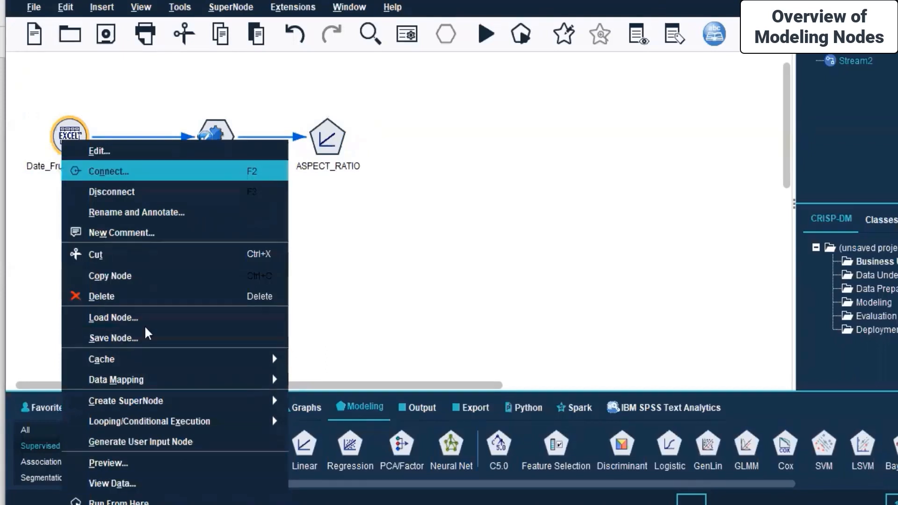
{"action": "left_click", "coordinate": [201, 502]}
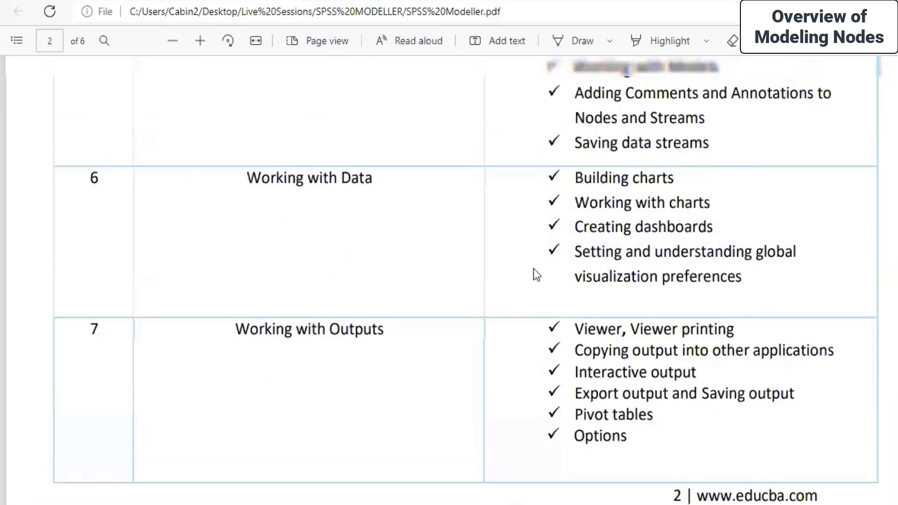
{"action": "scroll", "coordinate": [536, 274], "scroll_direction": "up", "scroll_amount": 5}
{"action": "scroll", "coordinate": [536, 274], "scroll_direction": "down", "scroll_amount": 12}
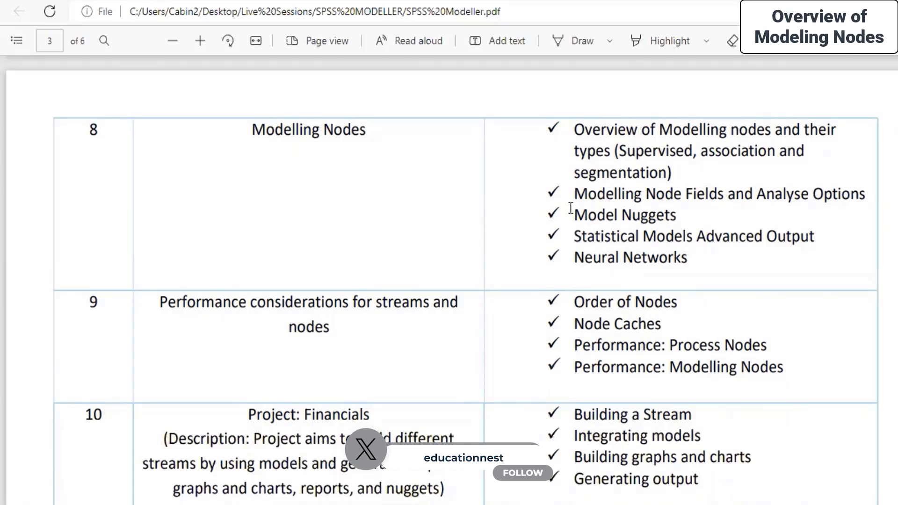
Highlight 'Model Nuggets' in the PDF outline, then return to SPSS Modeler.
{"action": "left_click_drag", "start_coordinate": [573, 215], "coordinate": [683, 214]}
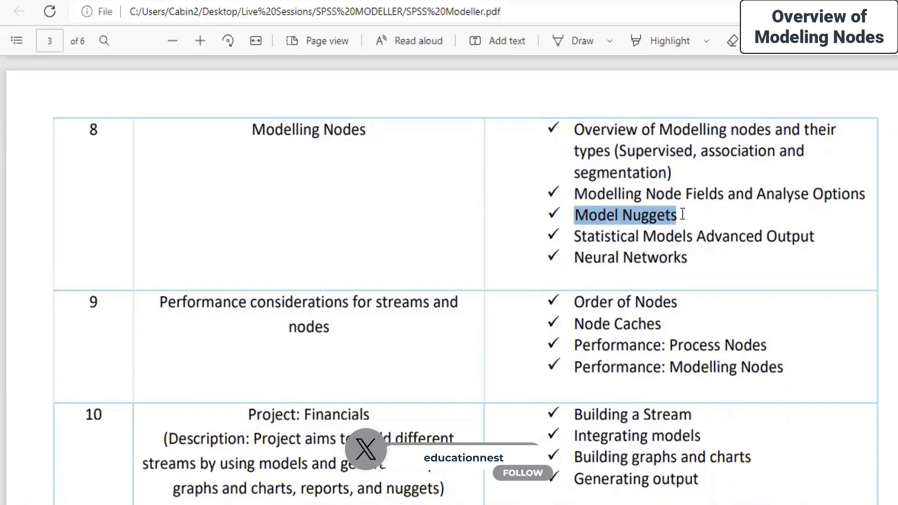
{"action": "left_click", "coordinate": [680, 213]}
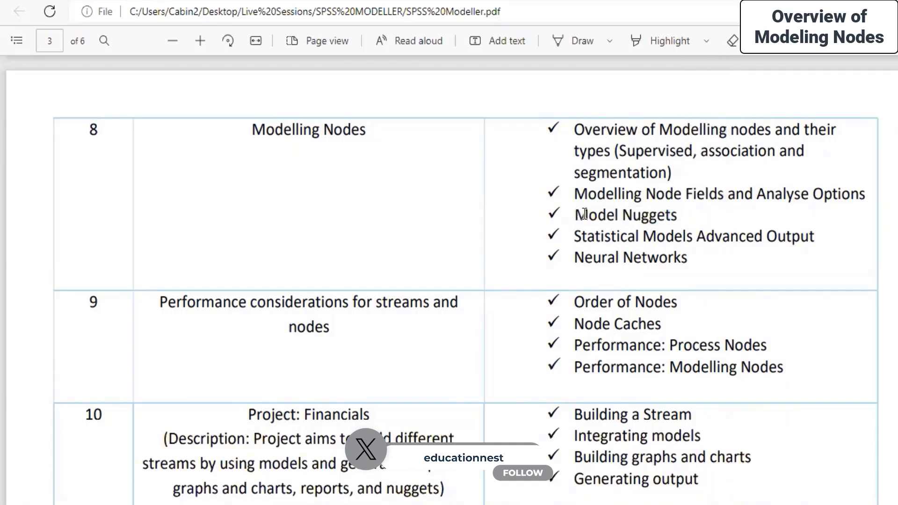
{"action": "key", "text": "alt+Tab"}
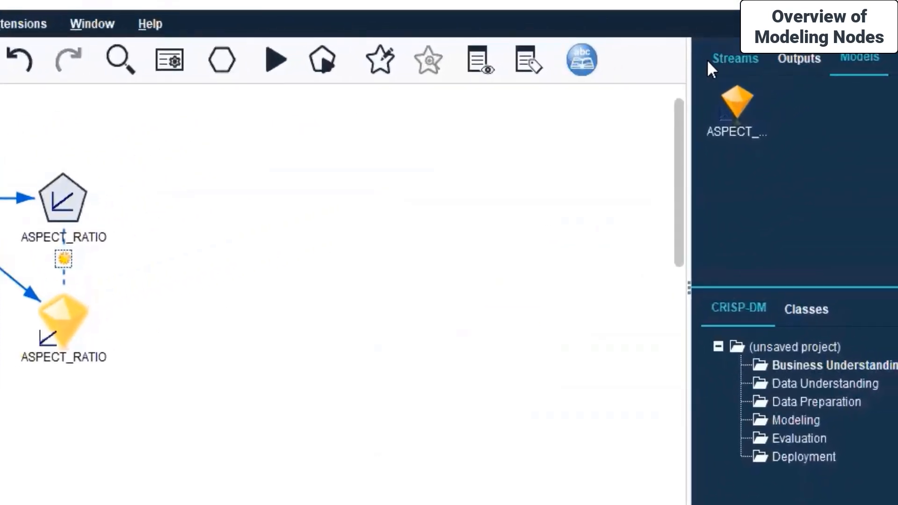
Start Save Stream As for Stream2 and browse to SPSS MODELLER > Day 8.
{"action": "left_click", "coordinate": [721, 57]}
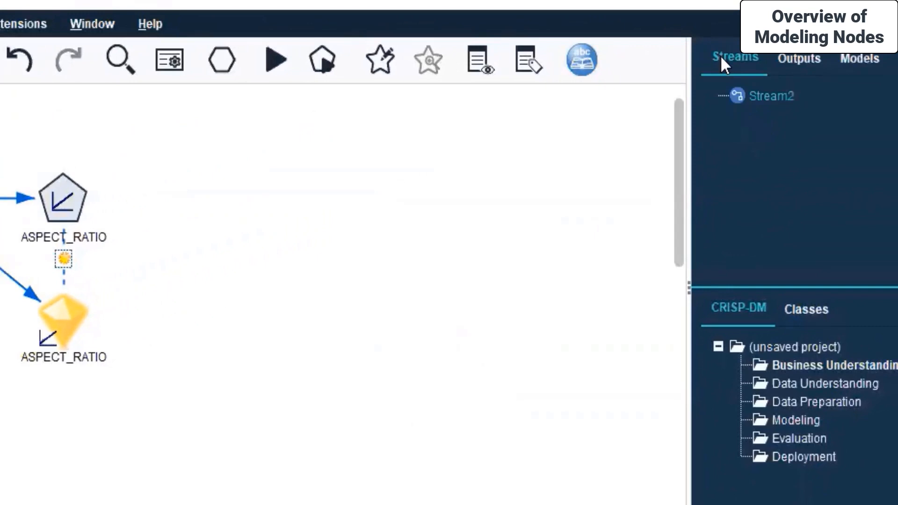
{"action": "right_click", "coordinate": [770, 97]}
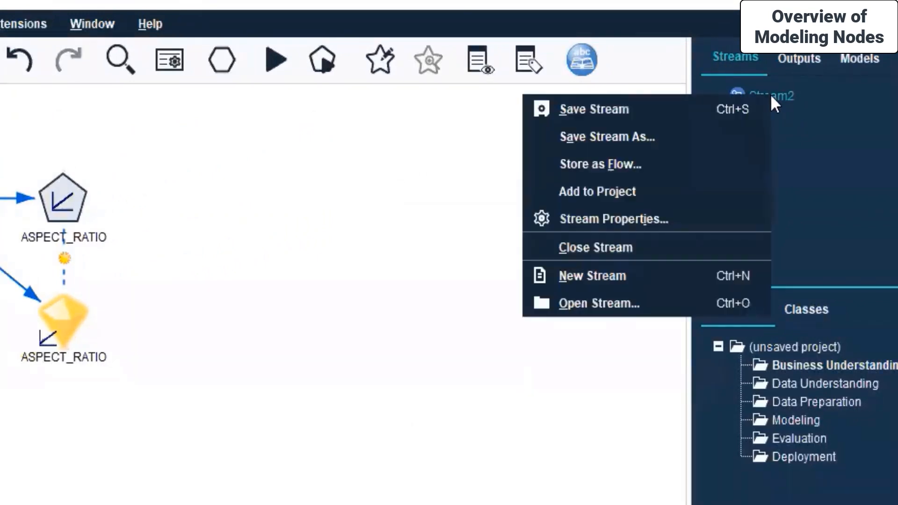
{"action": "left_click", "coordinate": [618, 138]}
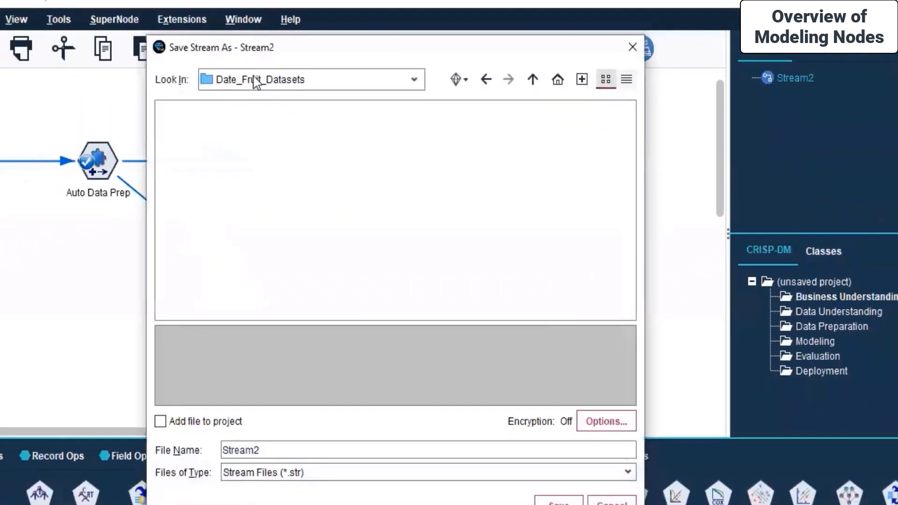
{"action": "left_click", "coordinate": [414, 79]}
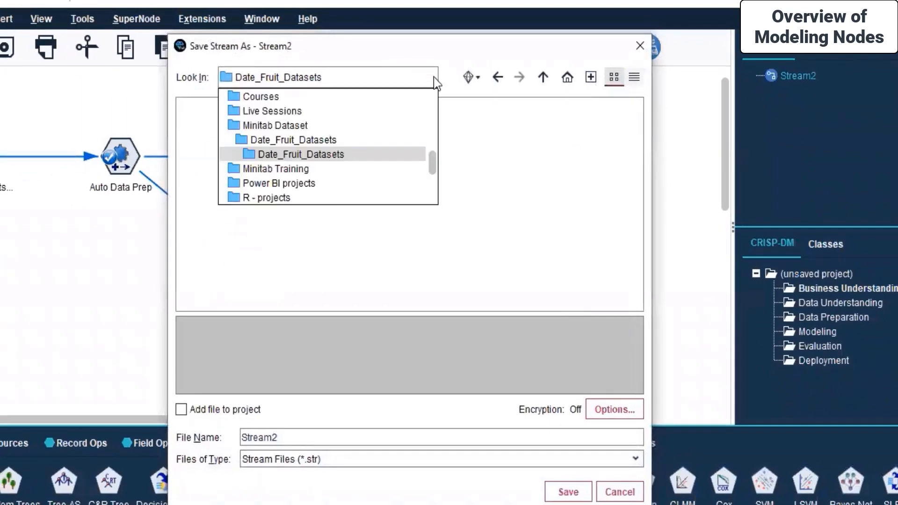
{"action": "left_click", "coordinate": [277, 111]}
{"action": "left_click", "coordinate": [232, 194]}
{"action": "double_click", "coordinate": [232, 196]}
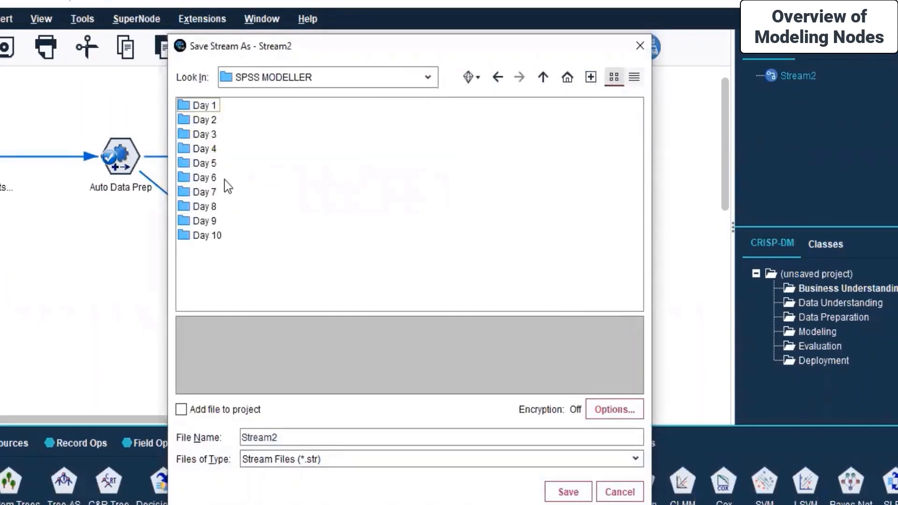
{"action": "left_click", "coordinate": [210, 195]}
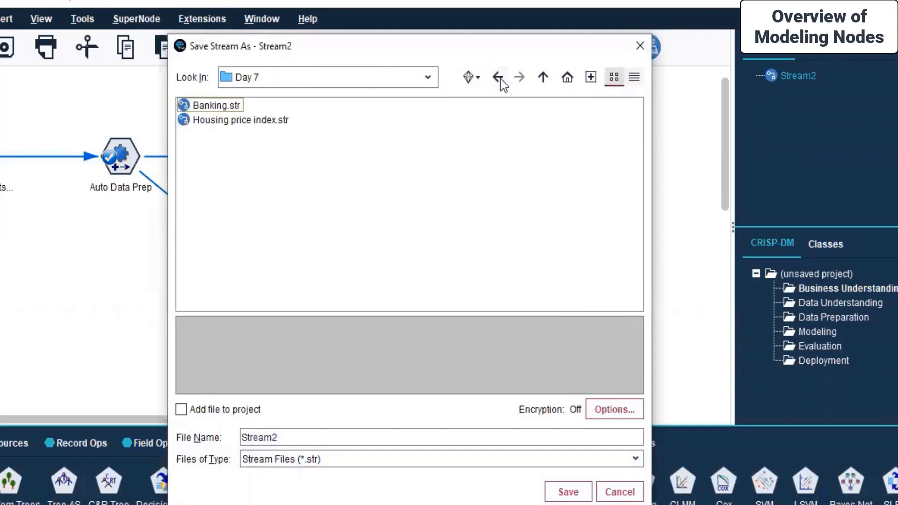
{"action": "left_click", "coordinate": [543, 77]}
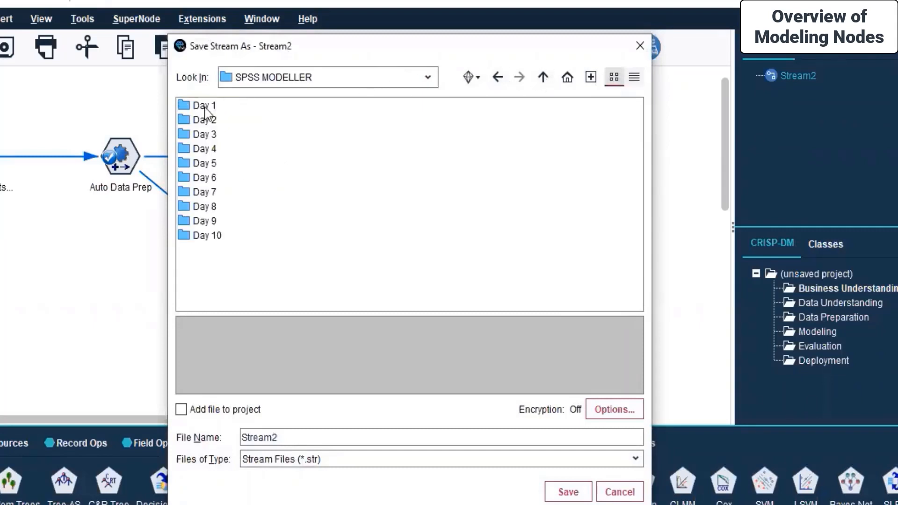
{"action": "double_click", "coordinate": [202, 207]}
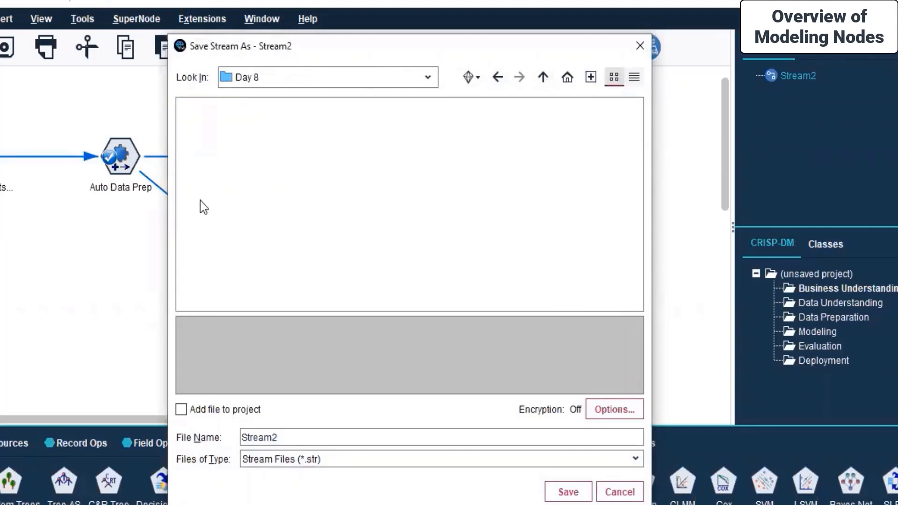
Save the stream as 'Date_fruit analysis' with the stream file type.
{"action": "double_click", "coordinate": [332, 443]}
{"action": "key", "text": "BackSpace"}
{"action": "type", "text": "Date_fruit analysis"}
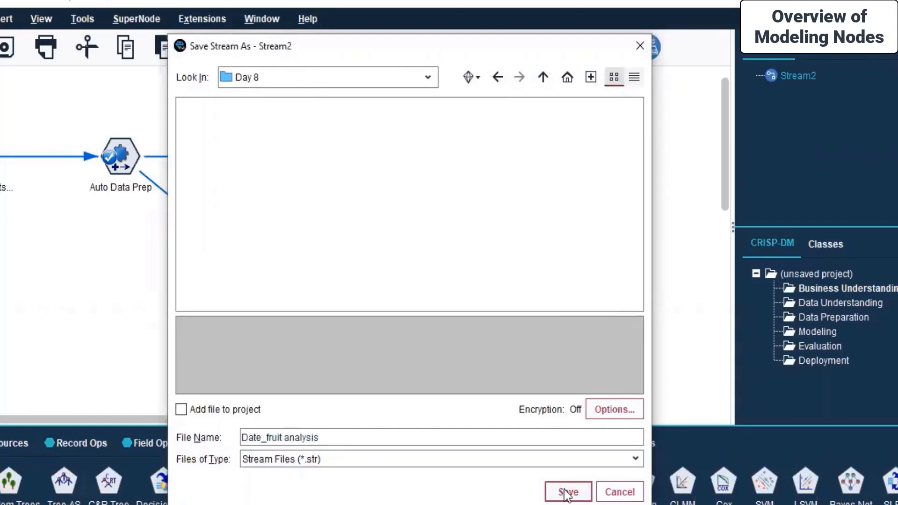
{"action": "left_click", "coordinate": [305, 462]}
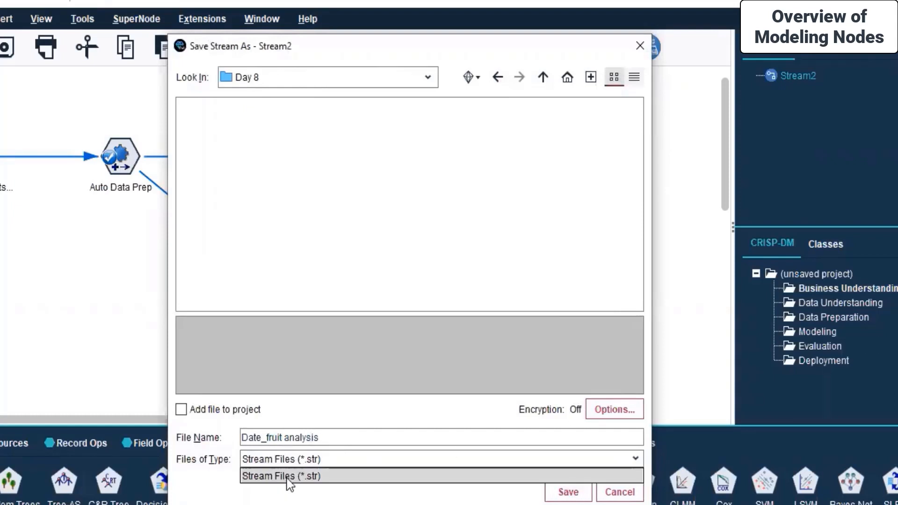
{"action": "left_click", "coordinate": [293, 476]}
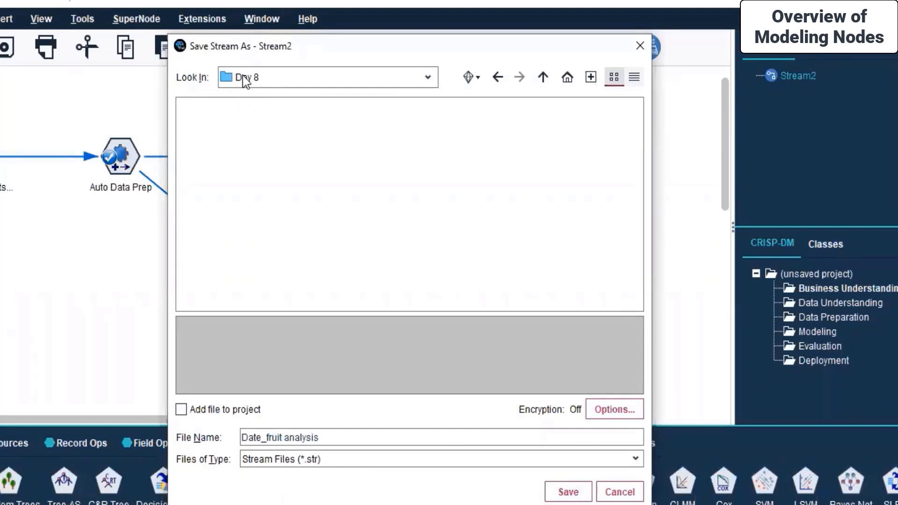
{"action": "left_click", "coordinate": [568, 492]}
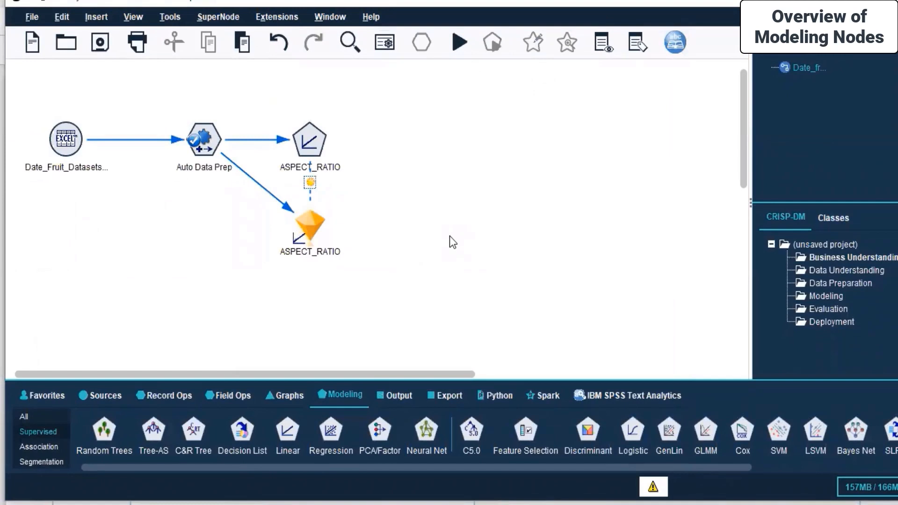
Open the ASPECT_RATIO nugget's output as a data table.
{"action": "left_click", "coordinate": [304, 224]}
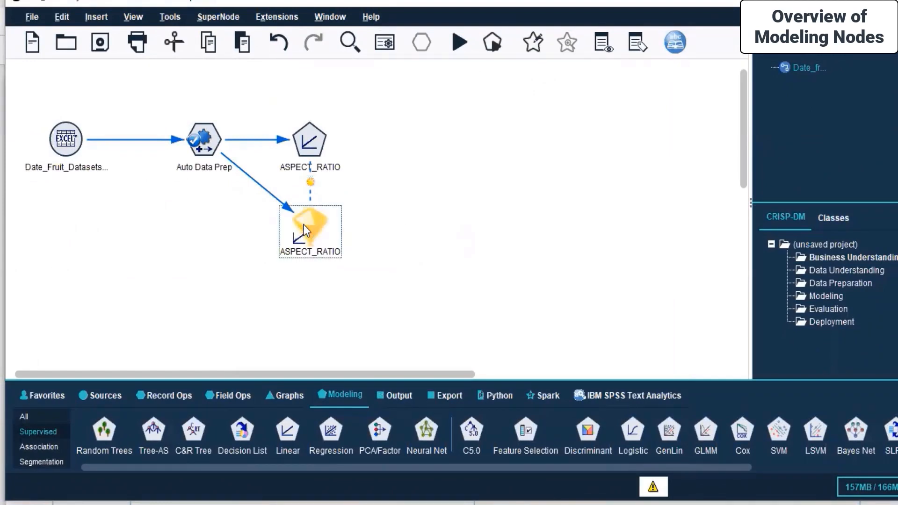
{"action": "right_click", "coordinate": [304, 224]}
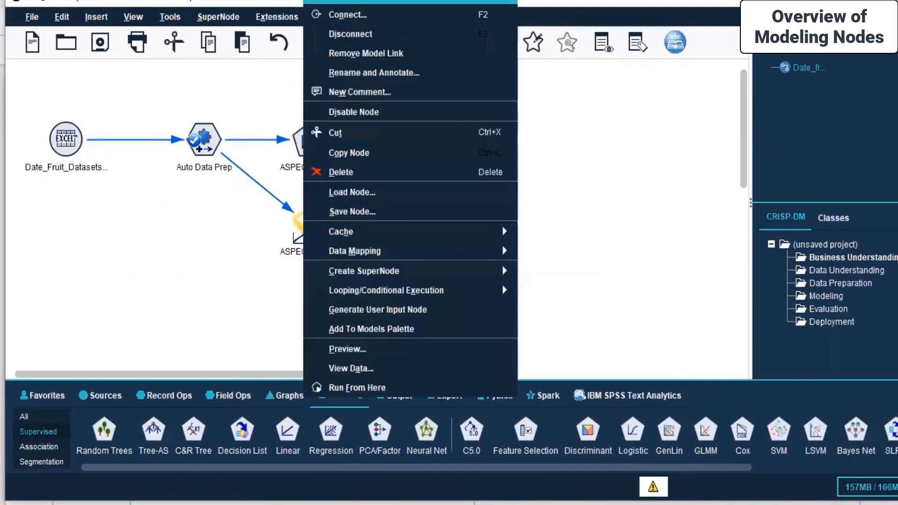
{"action": "left_click", "coordinate": [399, 370]}
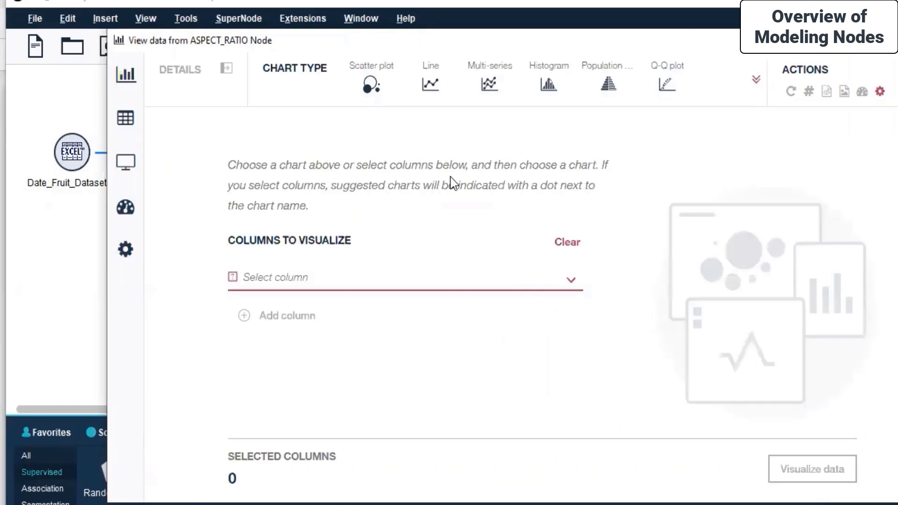
{"action": "left_click", "coordinate": [140, 122]}
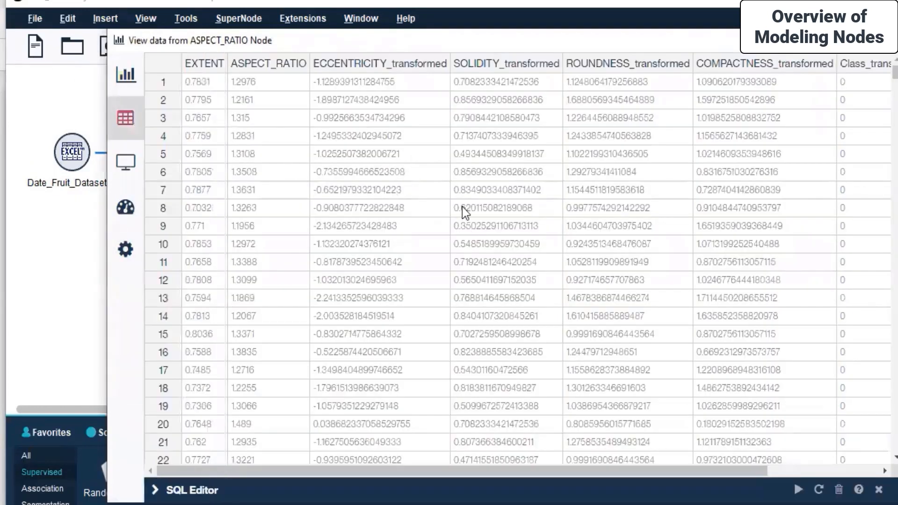
Scroll the table past row 800, checking where Class_transformed changes around row 507.
{"action": "scroll", "coordinate": [463, 208], "scroll_direction": "down", "scroll_amount": 10}
{"action": "left_click", "coordinate": [786, 469]}
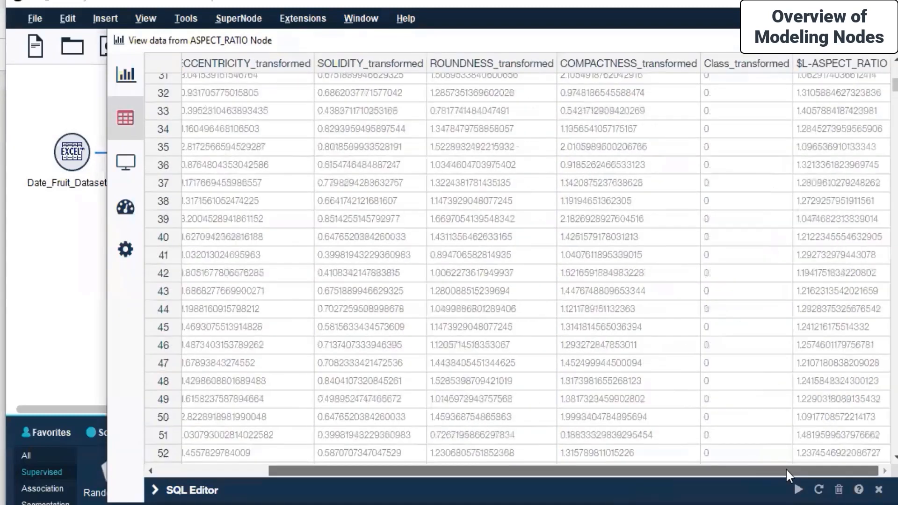
{"action": "left_click_drag", "start_coordinate": [895, 85], "coordinate": [895, 223]}
{"action": "left_click", "coordinate": [742, 236]}
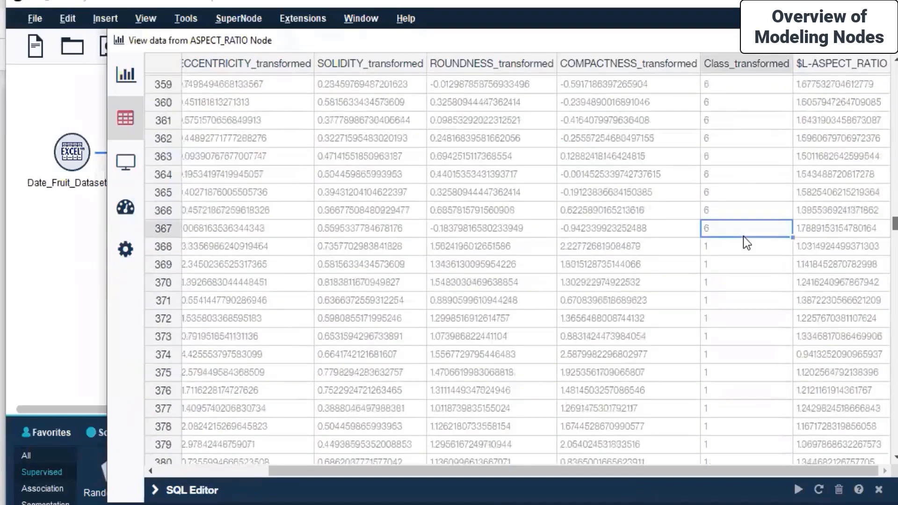
{"action": "scroll", "coordinate": [742, 237], "scroll_direction": "down", "scroll_amount": 20}
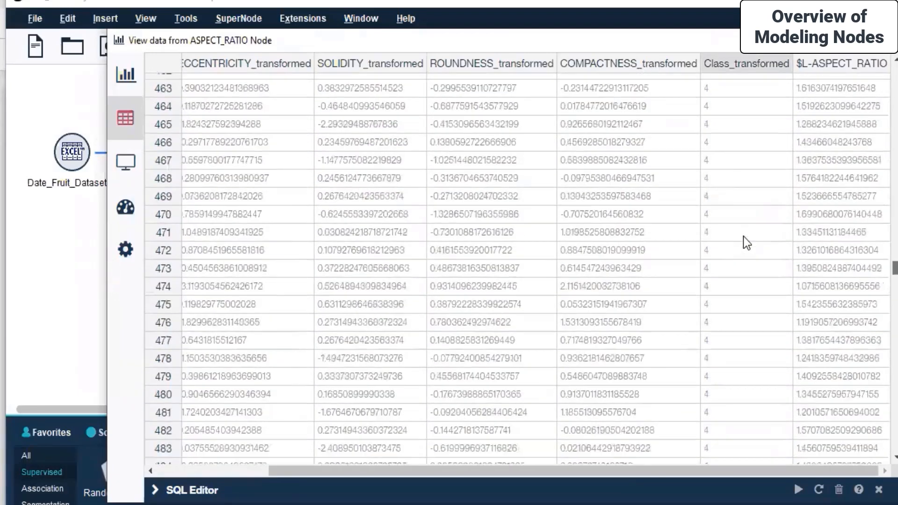
{"action": "scroll", "coordinate": [742, 237], "scroll_direction": "down", "scroll_amount": 13}
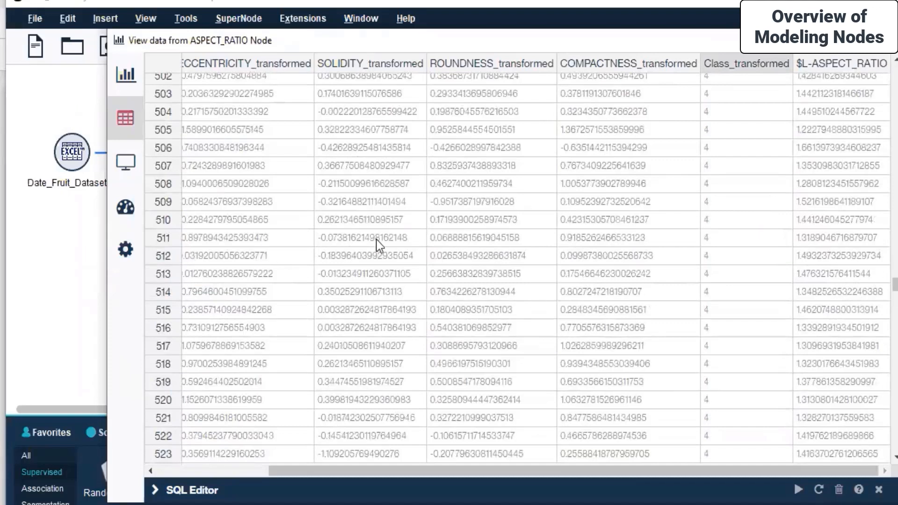
{"action": "left_click", "coordinate": [732, 169]}
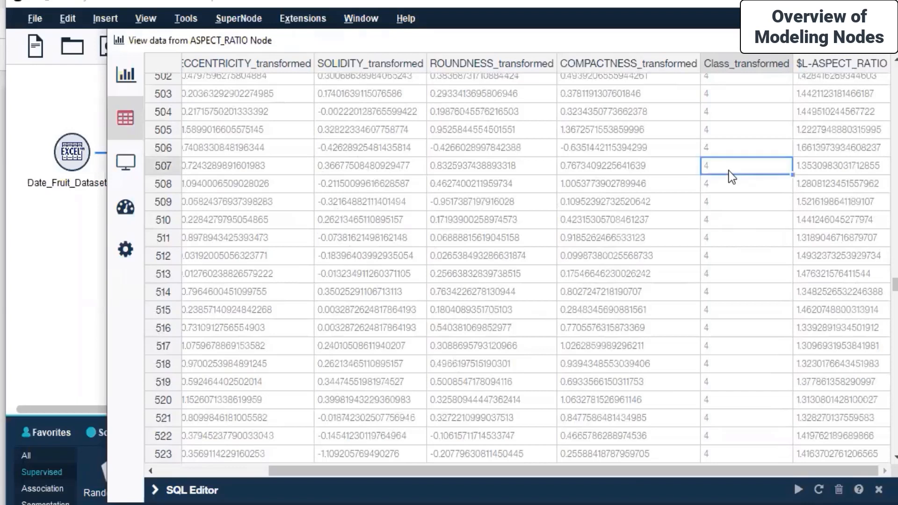
{"action": "scroll", "coordinate": [894, 286], "scroll_direction": "down", "scroll_amount": 13}
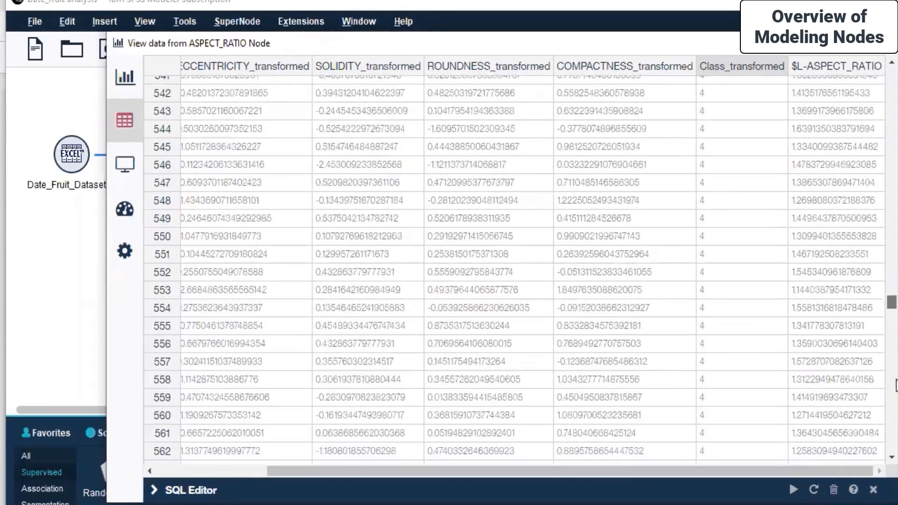
{"action": "left_click_drag", "start_coordinate": [896, 385], "coordinate": [872, 70]}
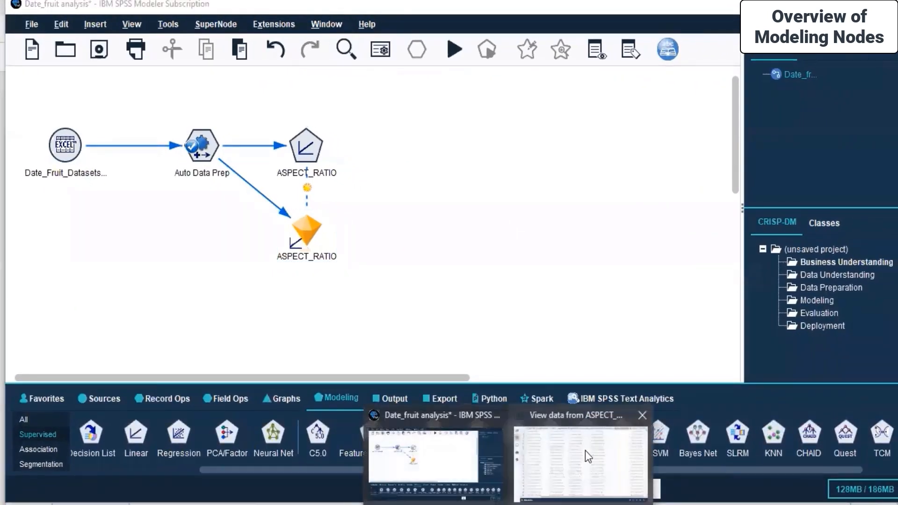
Sort the restored data view by $L-ASPECT_RATIO both ways, then revert to the original row order.
{"action": "left_click", "coordinate": [585, 450]}
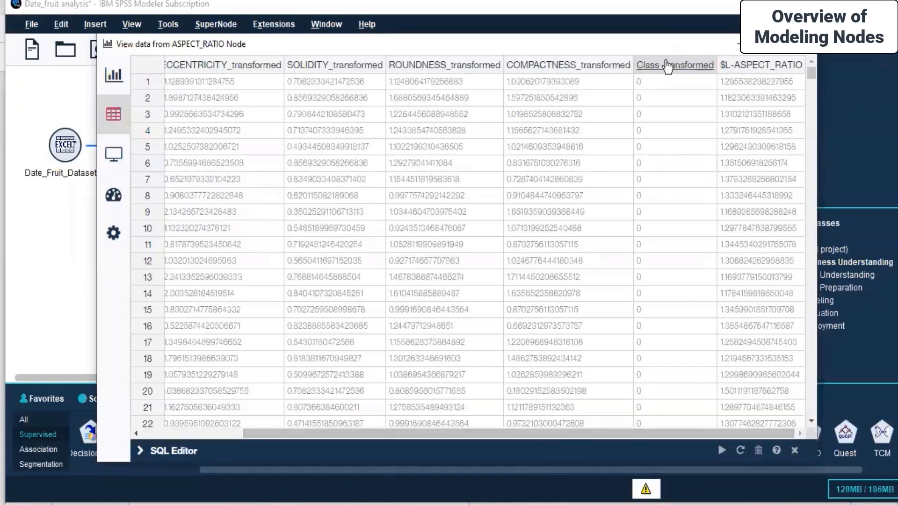
{"action": "left_click", "coordinate": [750, 66]}
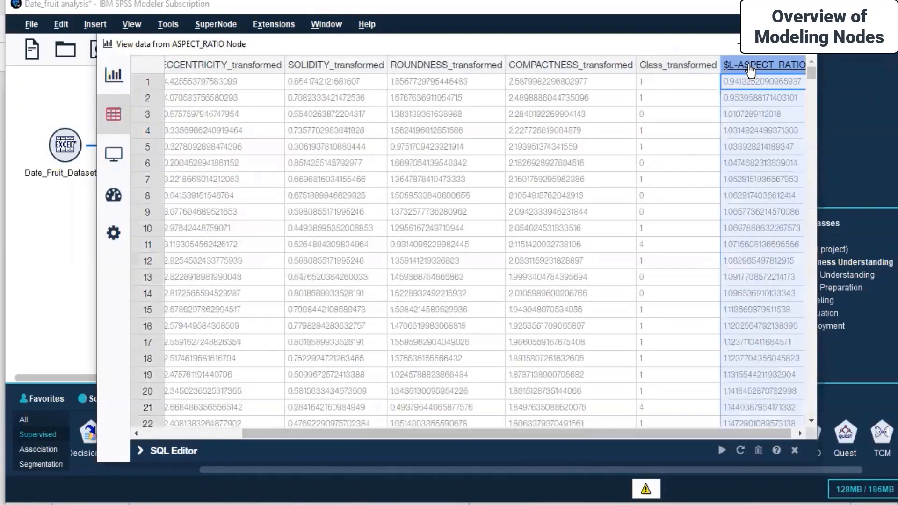
{"action": "left_click", "coordinate": [750, 65]}
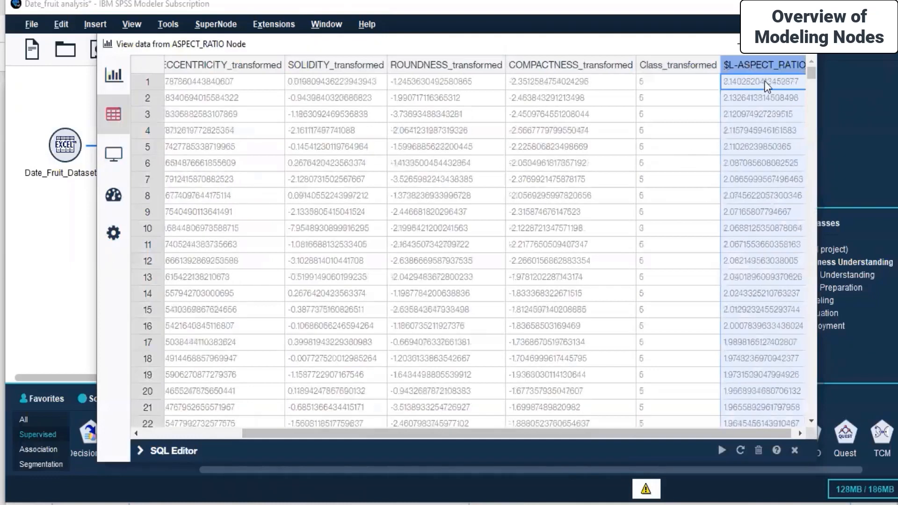
{"action": "left_click", "coordinate": [759, 69]}
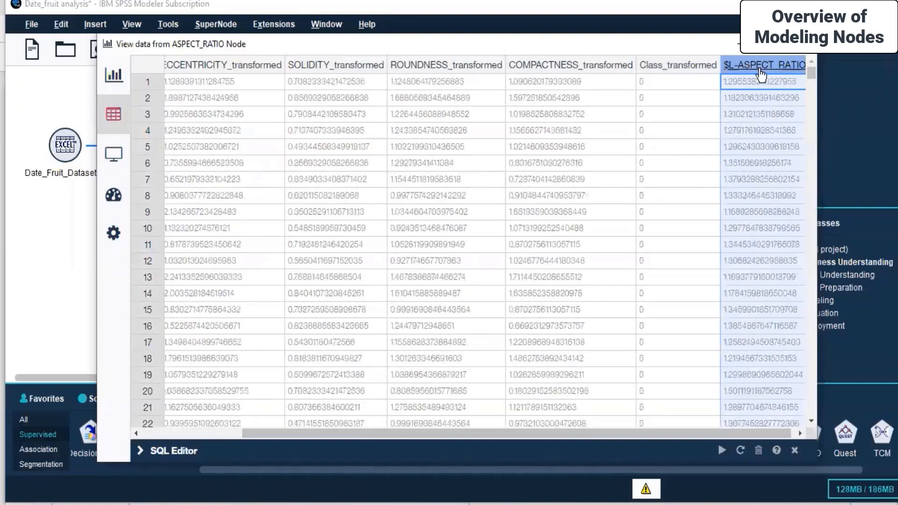
{"action": "left_click", "coordinate": [678, 197]}
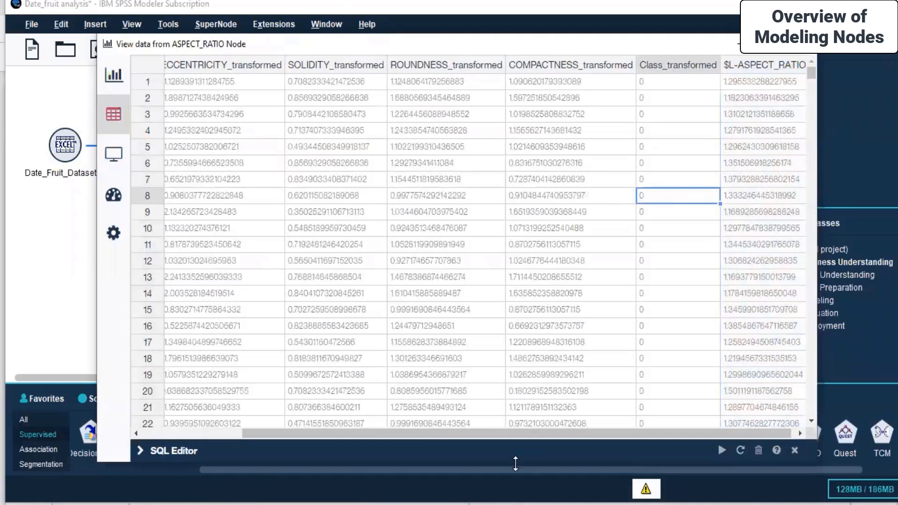
{"action": "scroll", "coordinate": [332, 433], "scroll_direction": "left", "scroll_amount": 5}
Close the ASPECT_RATIO data preview and show the Output node palette beside the stream.
{"action": "mouse_move", "coordinate": [109, 84]}
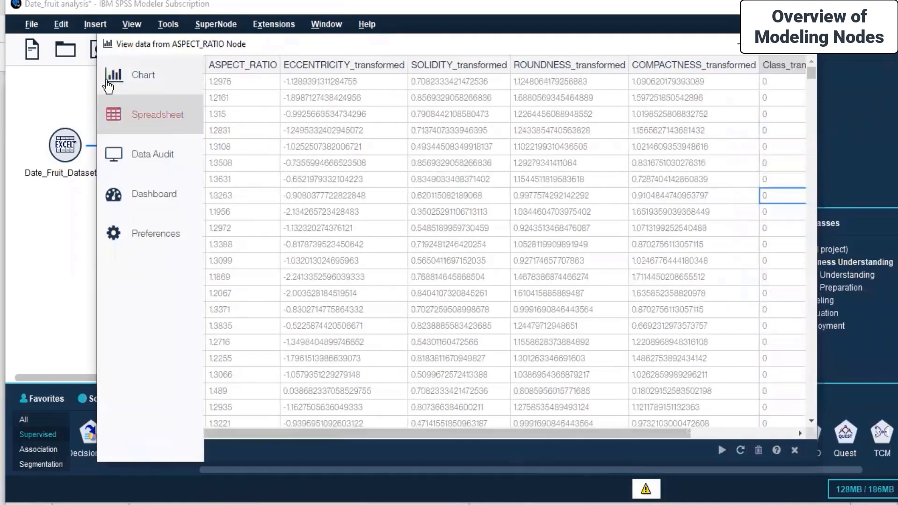
{"action": "left_click", "coordinate": [110, 80]}
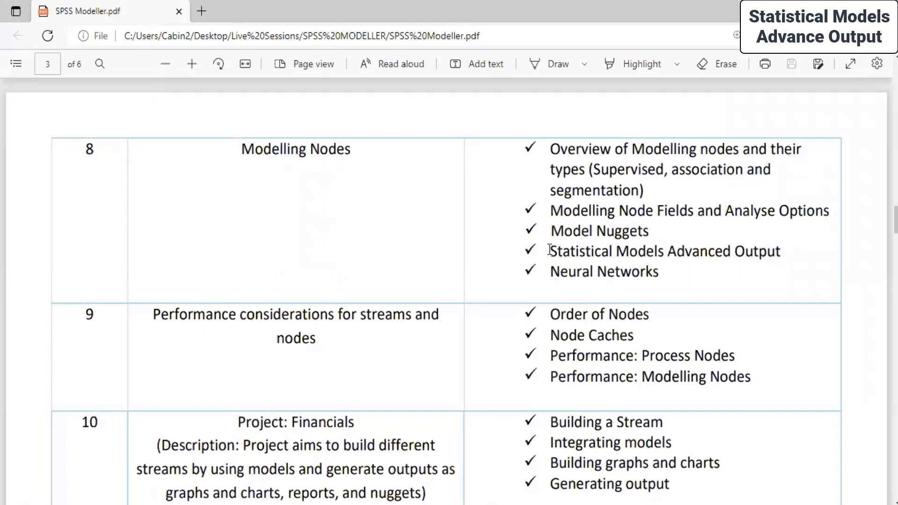
{"action": "left_click_drag", "start_coordinate": [549, 251], "coordinate": [792, 262]}
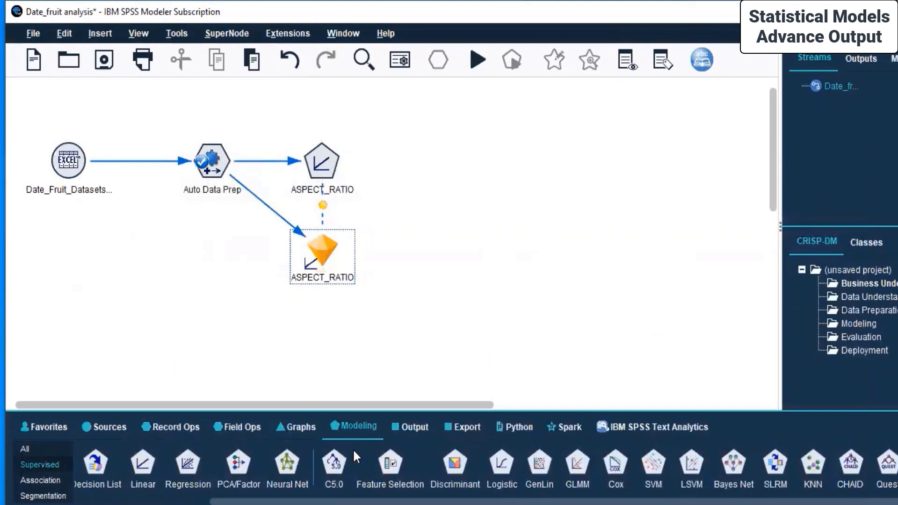
{"action": "left_click", "coordinate": [422, 428]}
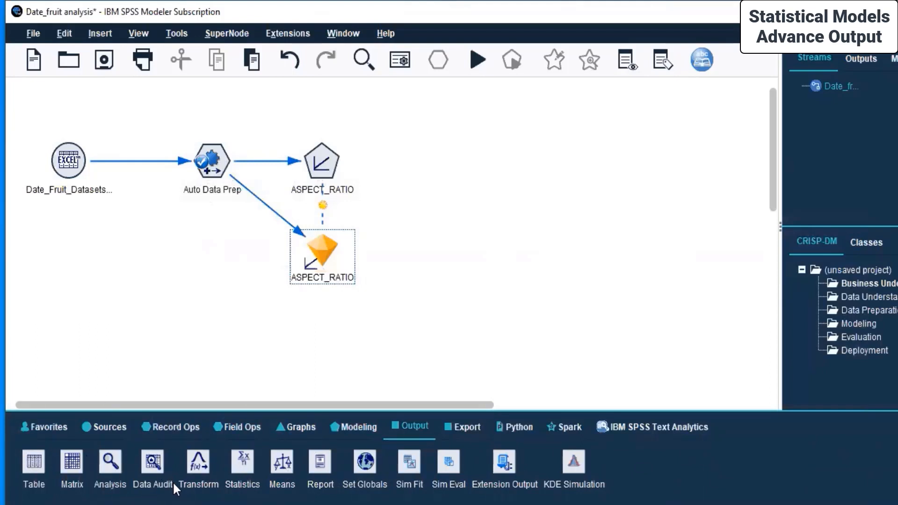
Add a Transform output node fed by the ASPECT_RATIO nugget, placed left of it.
{"action": "left_click", "coordinate": [198, 467]}
{"action": "double_click", "coordinate": [198, 467]}
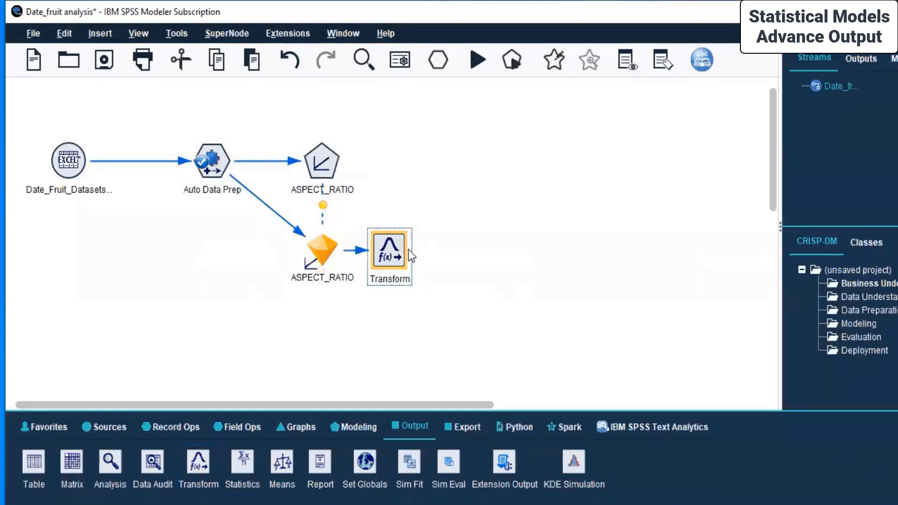
{"action": "left_click_drag", "start_coordinate": [413, 255], "coordinate": [154, 258]}
Run from the ASPECT_RATIO nugget, dismiss the no-fields errors, and open the Transform settings.
{"action": "left_click", "coordinate": [321, 252]}
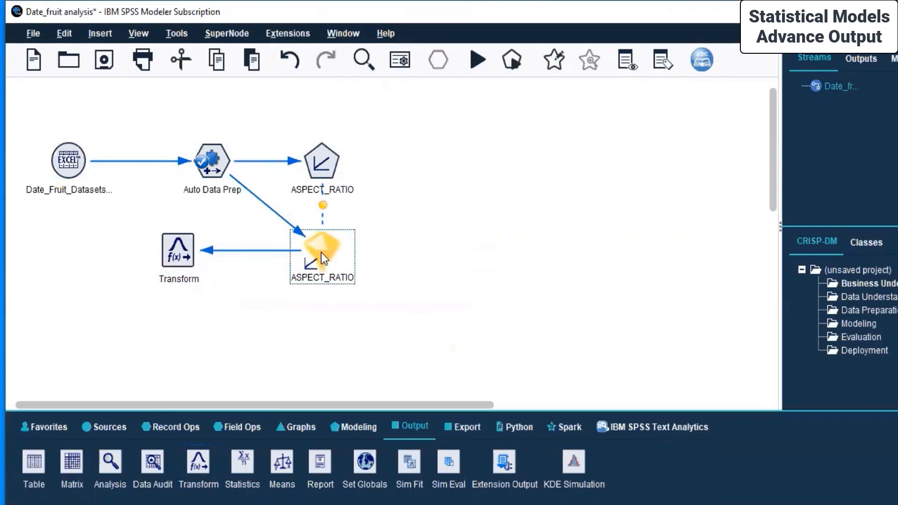
{"action": "right_click", "coordinate": [320, 252]}
{"action": "left_click", "coordinate": [367, 419]}
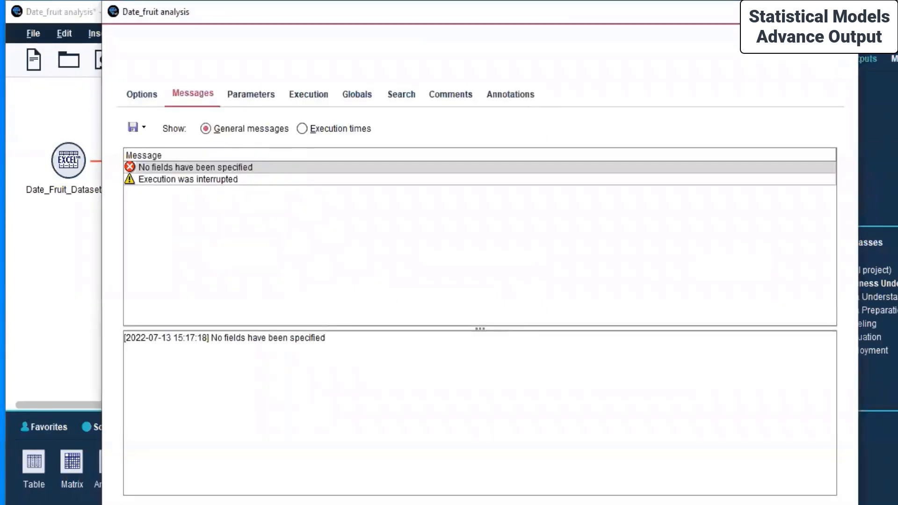
{"action": "left_click", "coordinate": [844, 11]}
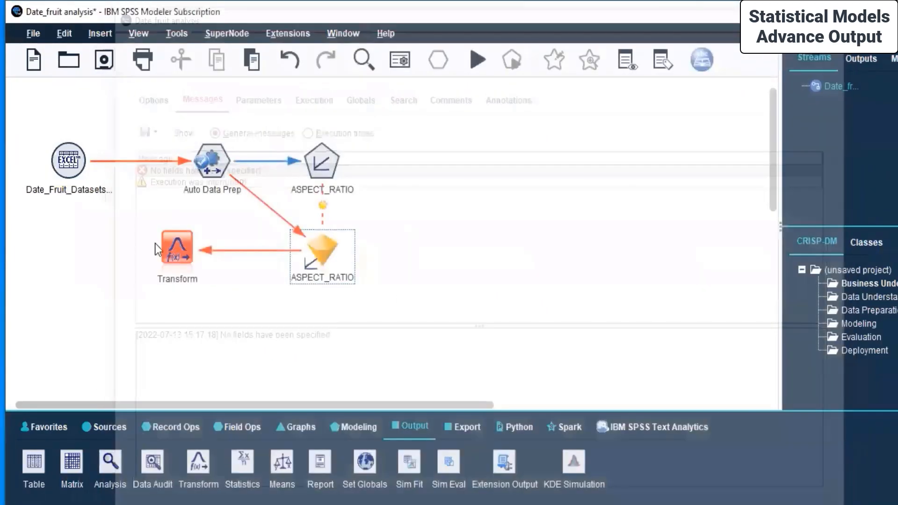
{"action": "right_click", "coordinate": [181, 243]}
{"action": "left_click", "coordinate": [226, 248]}
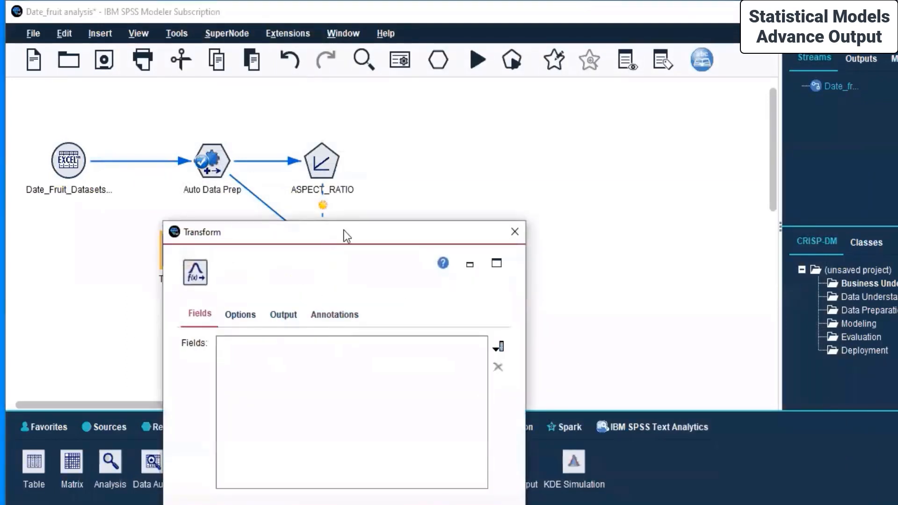
Add ASPECT_RATIO as the field for the Transform node to analyse.
{"action": "left_click_drag", "start_coordinate": [344, 231], "coordinate": [549, 102]}
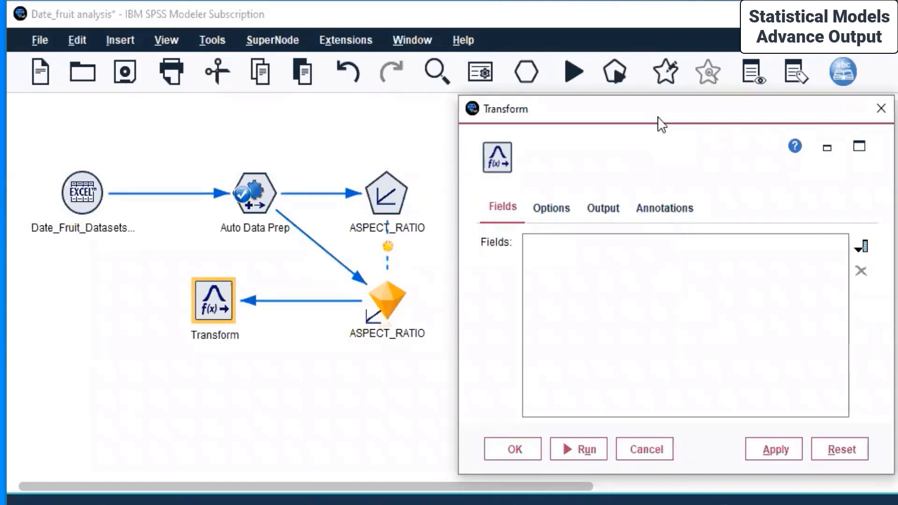
{"action": "left_click", "coordinate": [862, 247]}
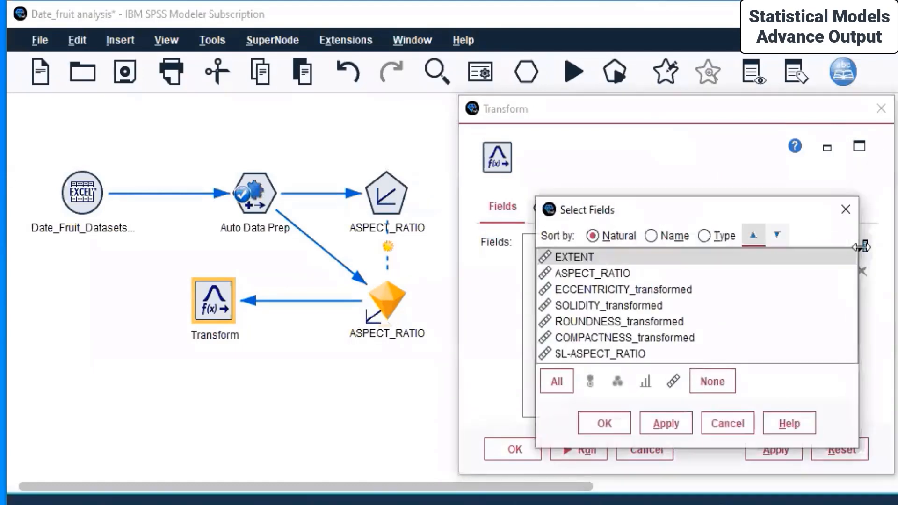
{"action": "left_click", "coordinate": [629, 273]}
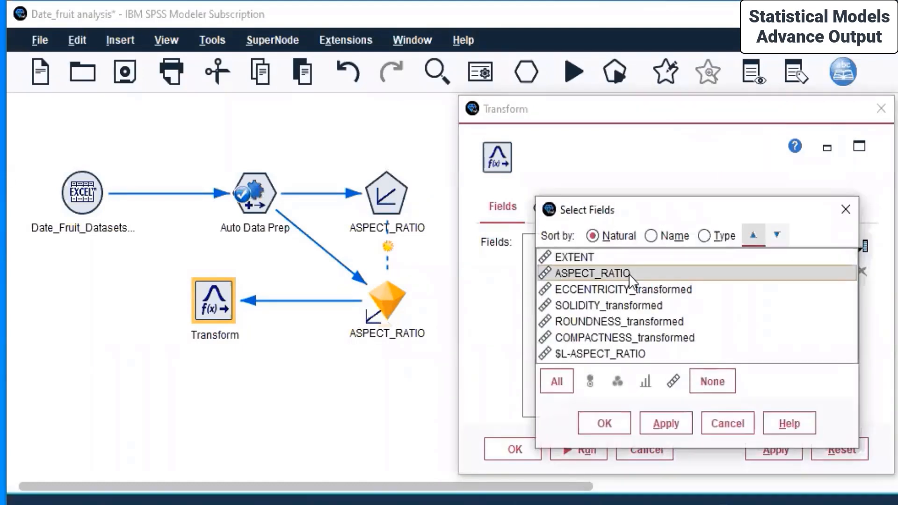
{"action": "left_click", "coordinate": [656, 417]}
{"action": "left_click", "coordinate": [582, 421]}
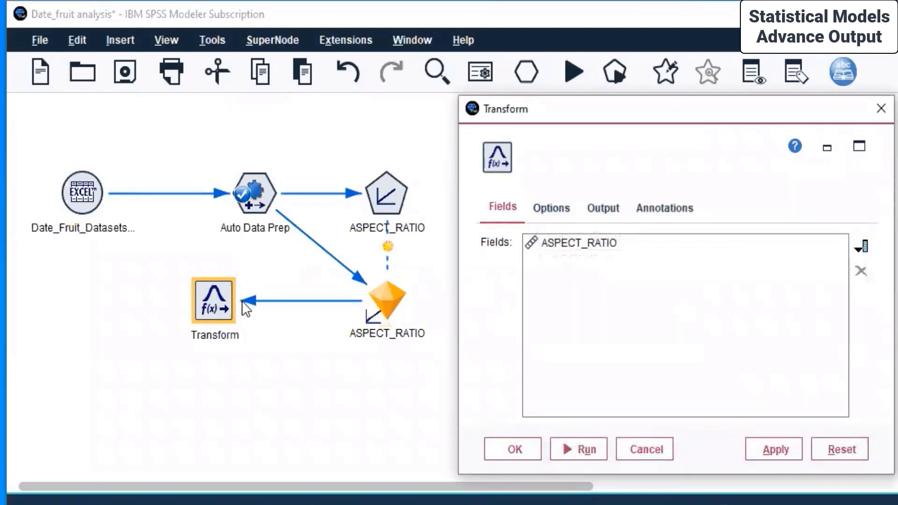
Review the Options, Output and Annotations tabs, then apply and confirm the Transform settings.
{"action": "left_click", "coordinate": [555, 207]}
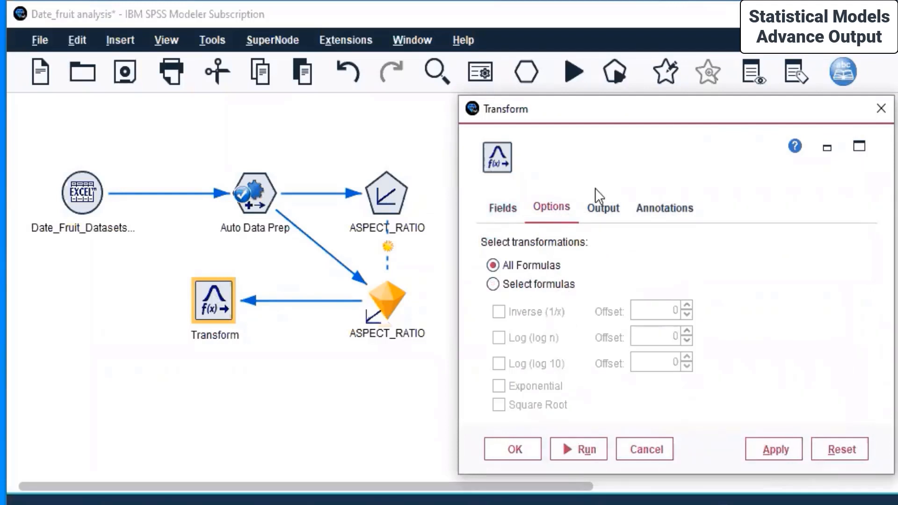
{"action": "left_click", "coordinate": [601, 208]}
{"action": "left_click", "coordinate": [674, 209]}
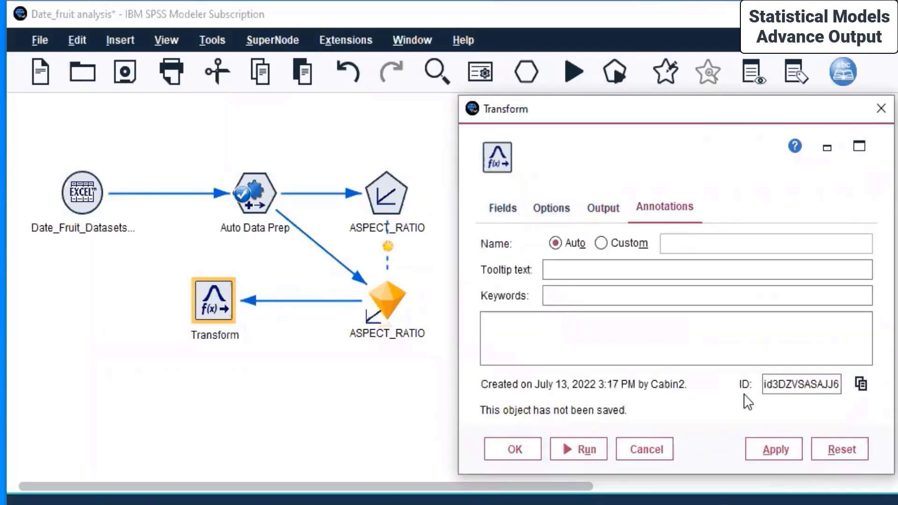
{"action": "left_click", "coordinate": [770, 451]}
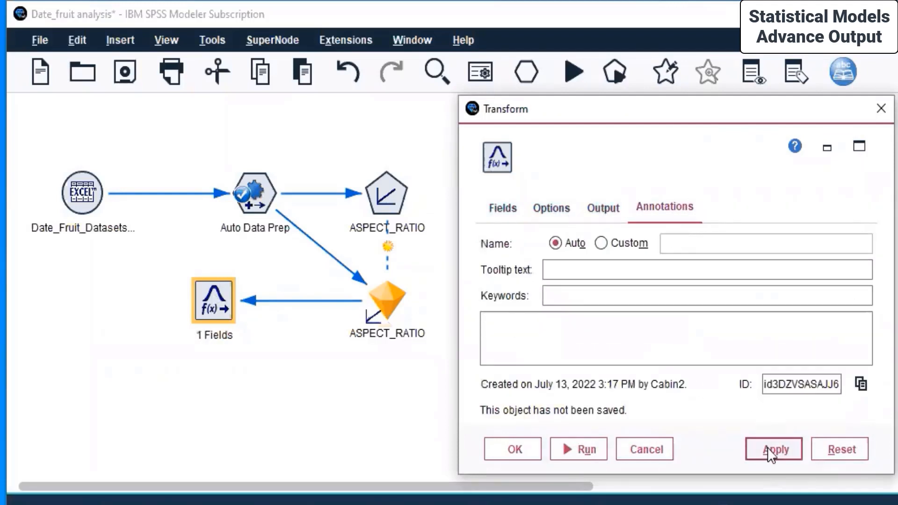
{"action": "left_click", "coordinate": [514, 449]}
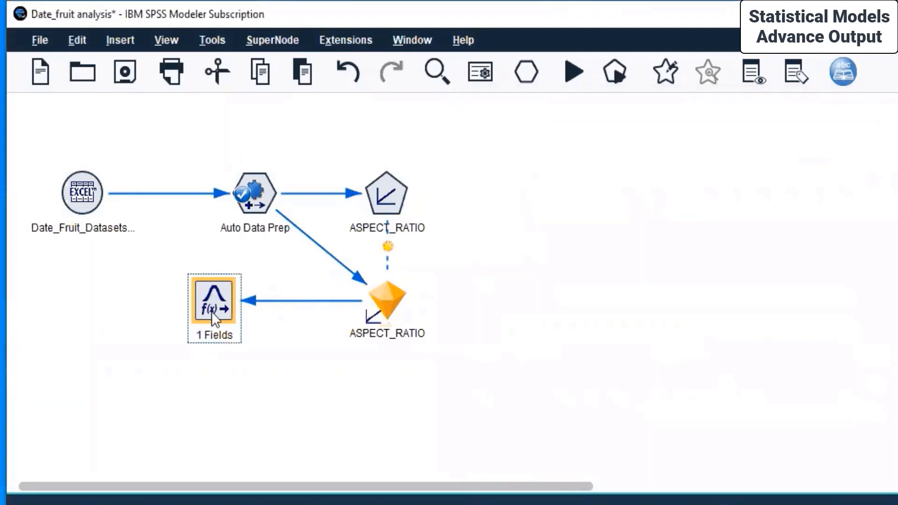
{"action": "left_click", "coordinate": [374, 296]}
Run the stream from the ASPECT_RATIO nugget and maximize the Transform of [ASPECT_RATIO] output.
{"action": "right_click", "coordinate": [374, 295]}
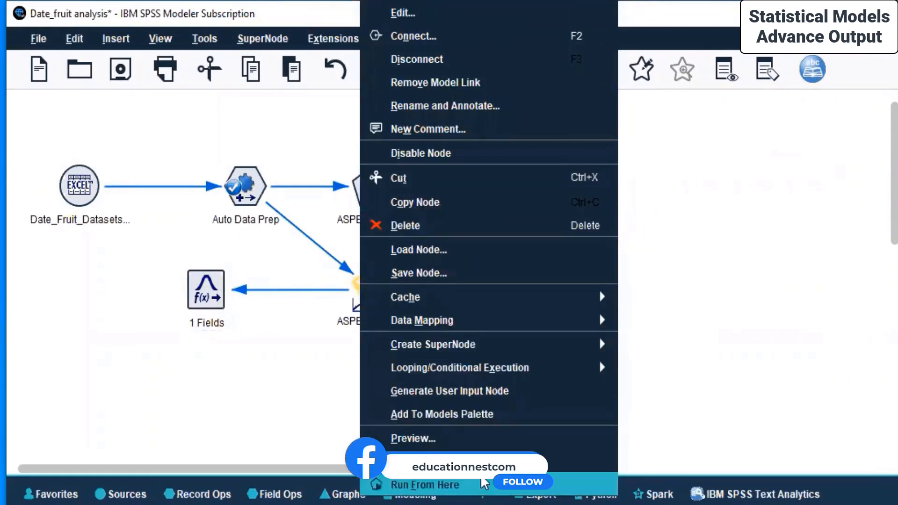
{"action": "left_click", "coordinate": [484, 486]}
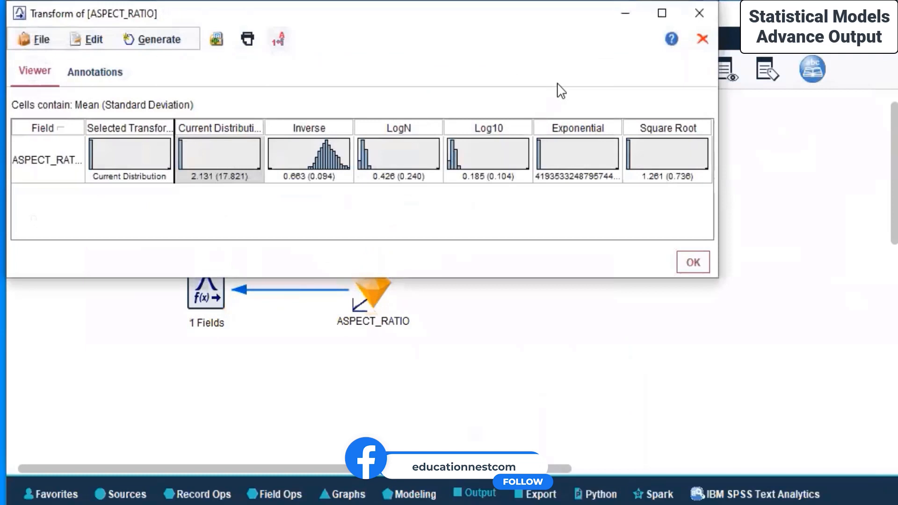
{"action": "left_click_drag", "start_coordinate": [141, 21], "coordinate": [295, 131]}
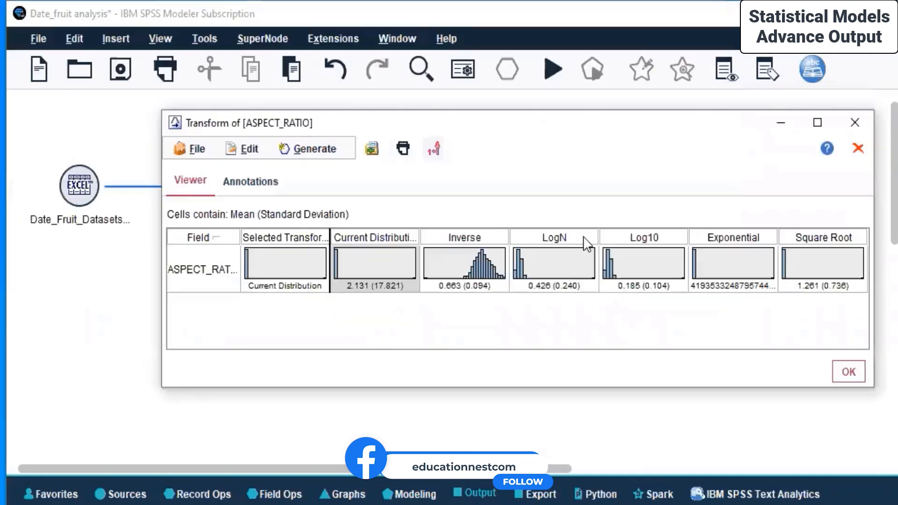
{"action": "left_click", "coordinate": [817, 123]}
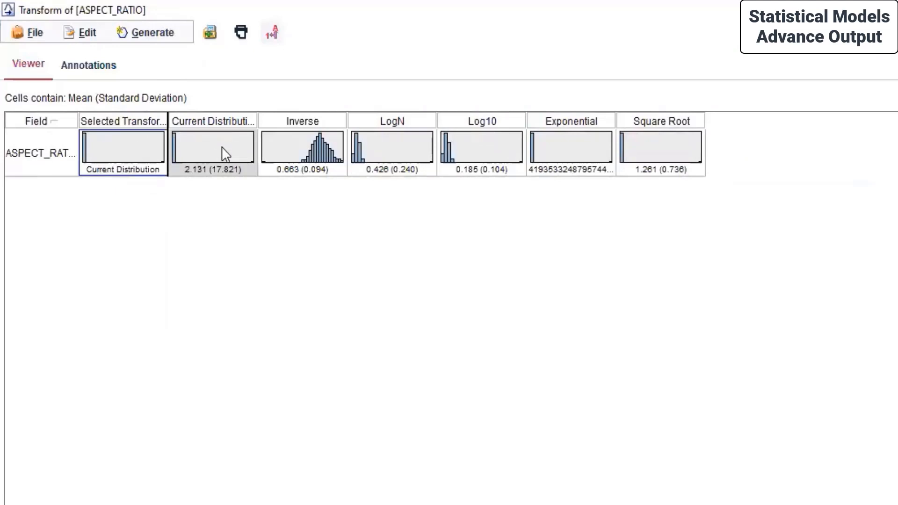
Preview Inverse, LogN, Log10 and Exponential, then choose Square Root as the selected transform.
{"action": "left_click", "coordinate": [298, 139]}
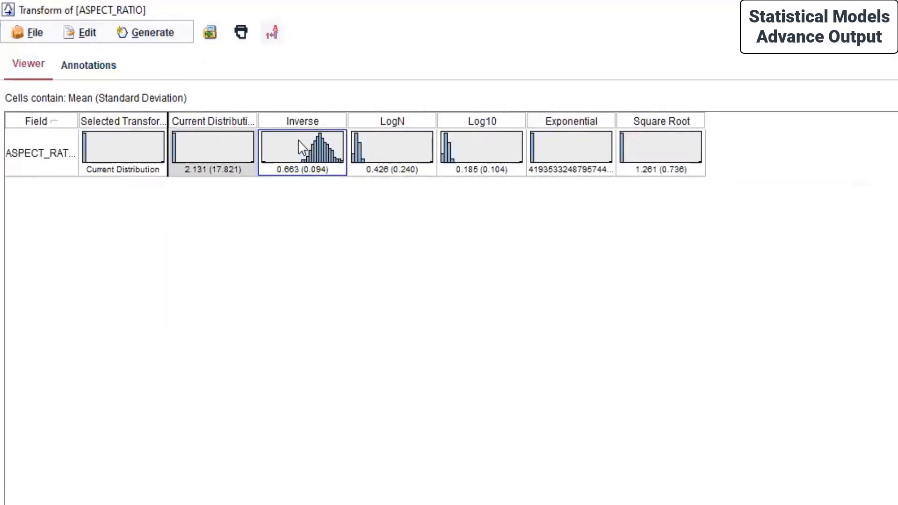
{"action": "left_click", "coordinate": [393, 148]}
{"action": "left_click", "coordinate": [491, 133]}
{"action": "left_click", "coordinate": [585, 146]}
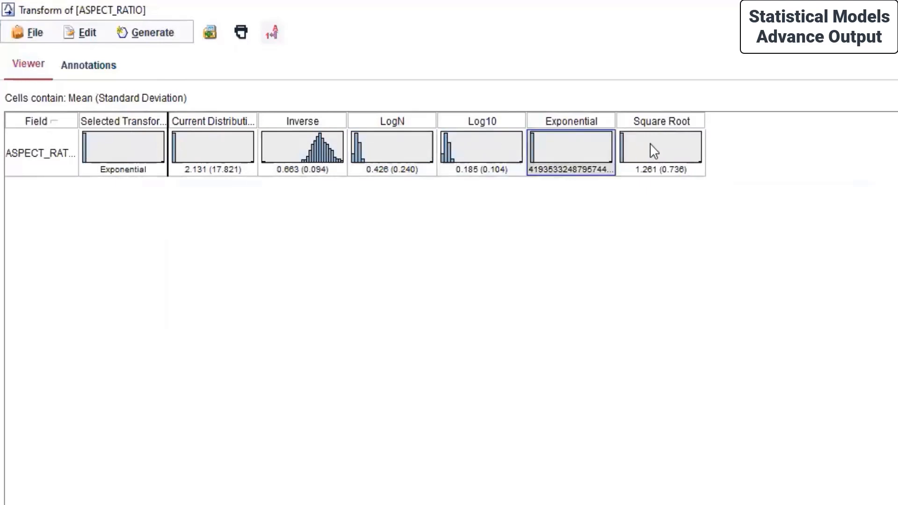
{"action": "left_click", "coordinate": [650, 145]}
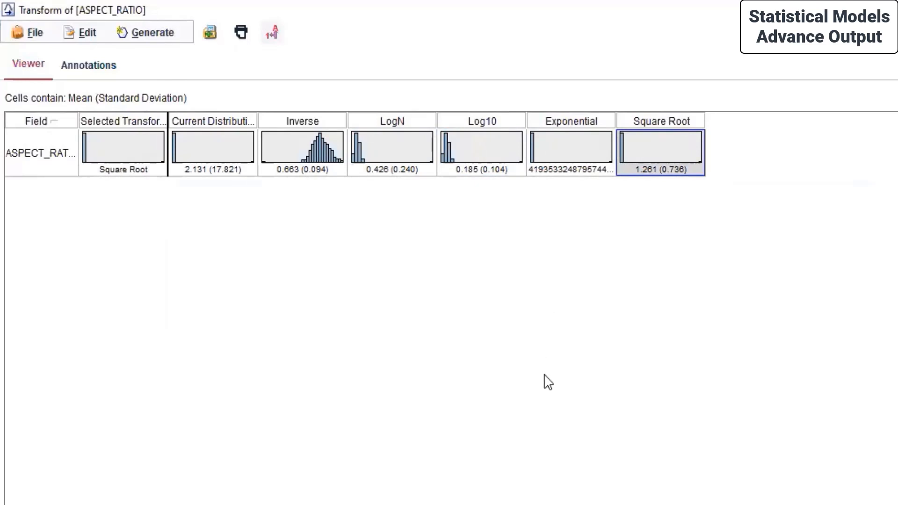
Open the Square Root histogram full screen to inspect it.
{"action": "double_click", "coordinate": [653, 121]}
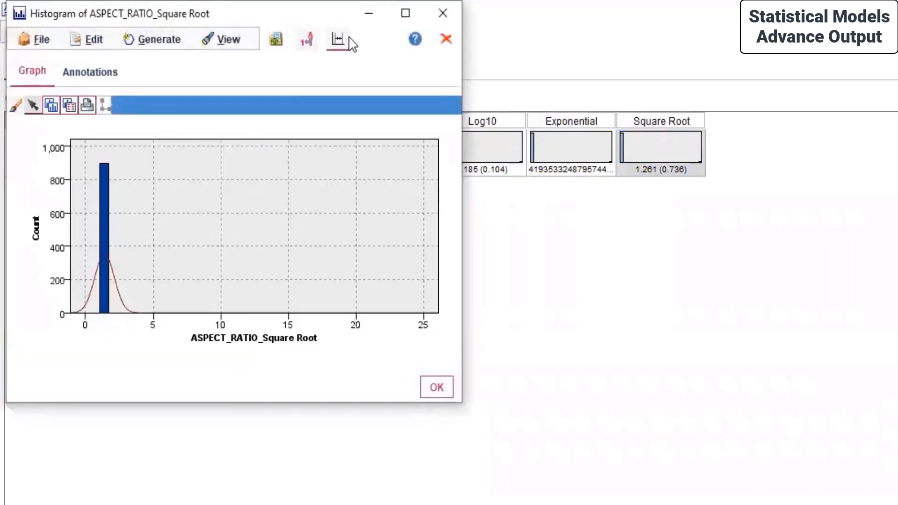
{"action": "left_click", "coordinate": [405, 14]}
{"action": "mouse_move", "coordinate": [113, 270]}
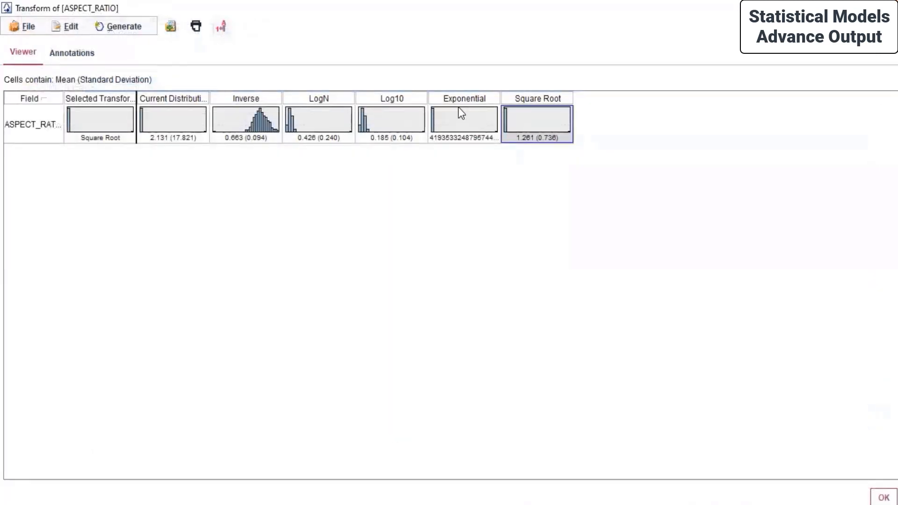
Make Exponential the selected transform and view its histogram full screen.
{"action": "left_click", "coordinate": [459, 113]}
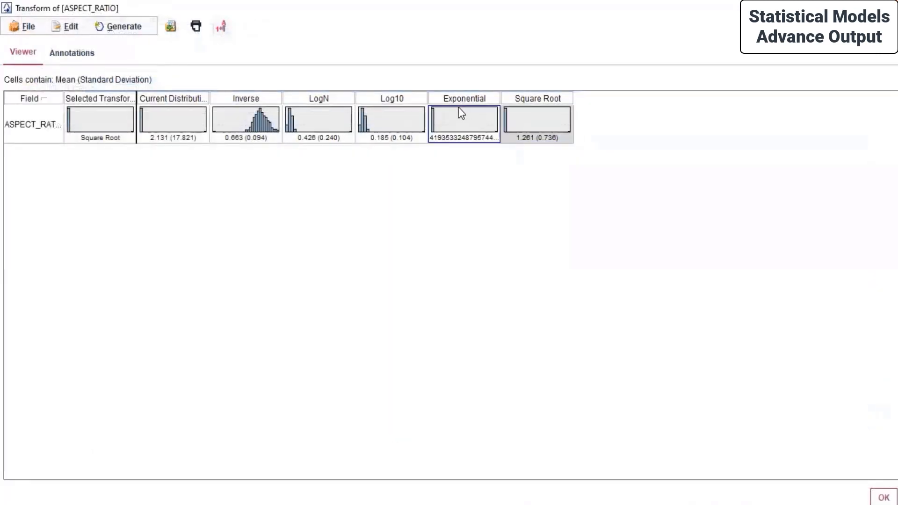
{"action": "double_click", "coordinate": [456, 116]}
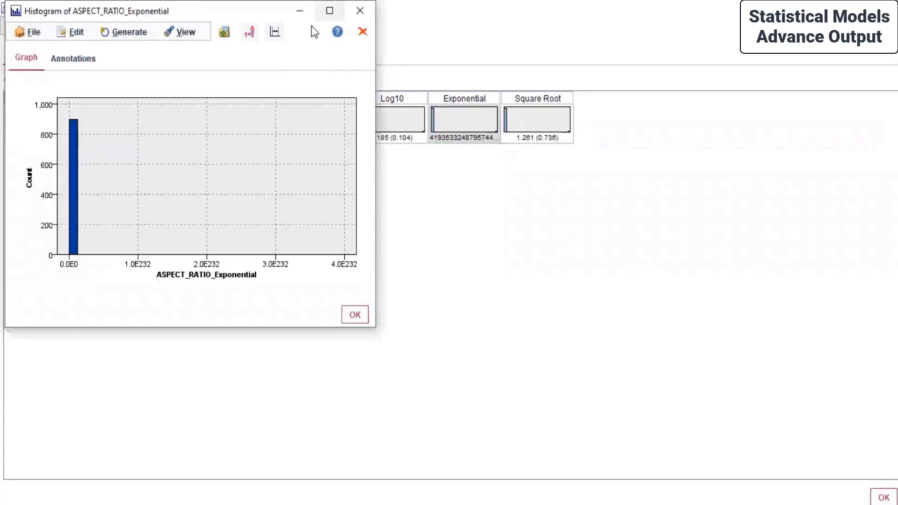
{"action": "left_click", "coordinate": [329, 10]}
{"action": "mouse_move", "coordinate": [97, 208]}
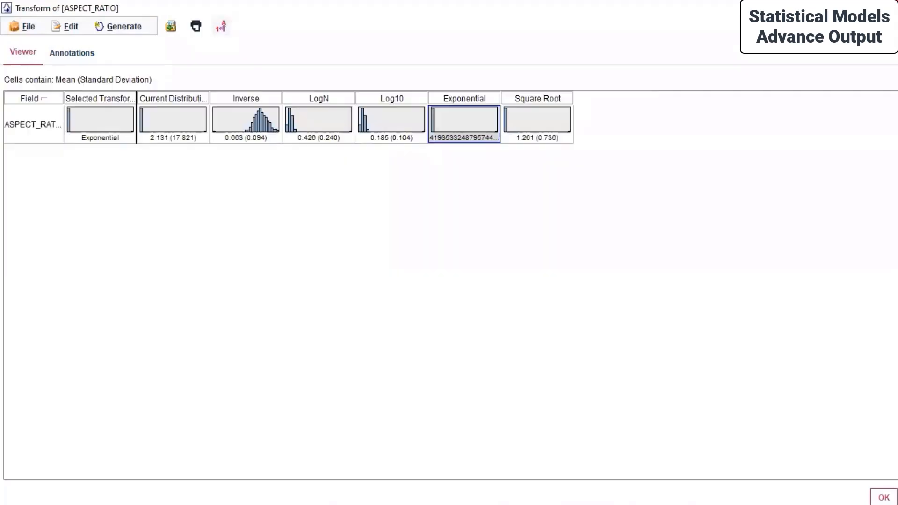
Start Save As for the output, naming it Transform of [ASPECT_RATIO]-distributions.
{"action": "left_click", "coordinate": [25, 27]}
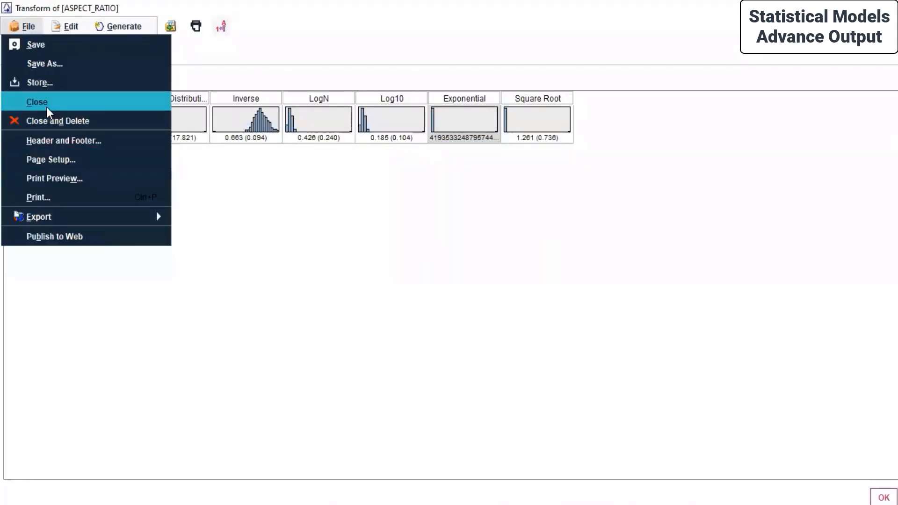
{"action": "left_click", "coordinate": [32, 64]}
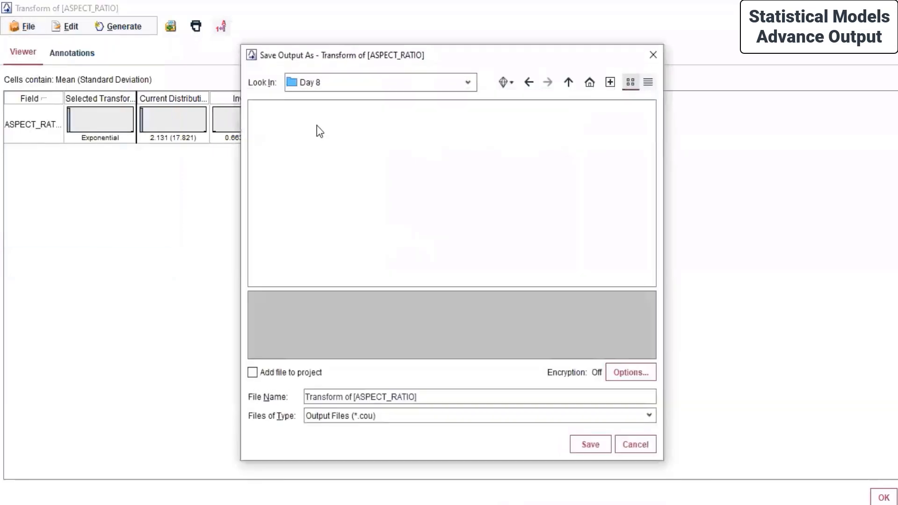
{"action": "left_click", "coordinate": [420, 396]}
{"action": "type", "text": "-"}
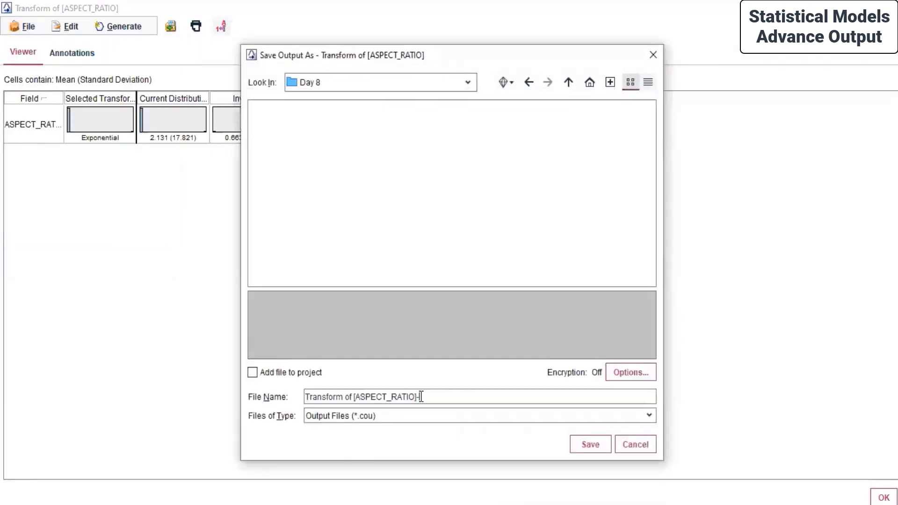
{"action": "type", "text": "dis"}
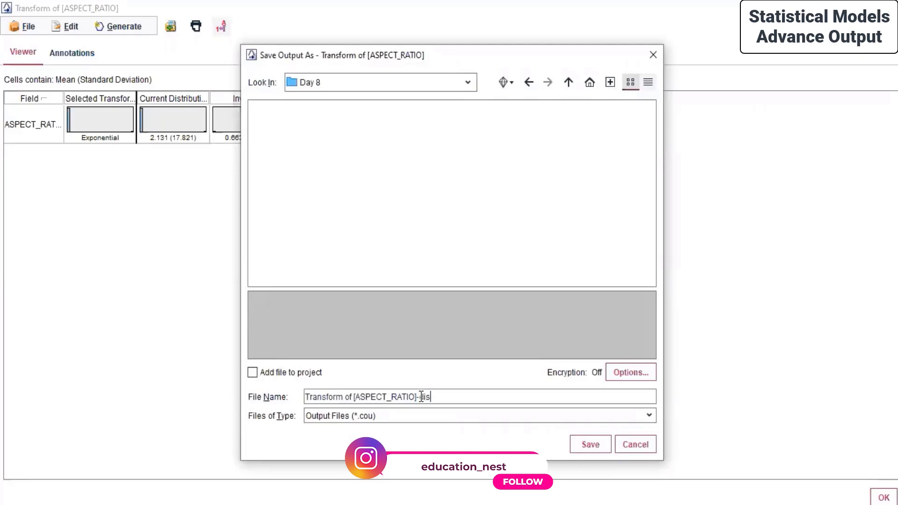
{"action": "type", "text": "tributions"}
Save the output to Day 8, then select Inverse and open its full histogram.
{"action": "left_click", "coordinate": [589, 444]}
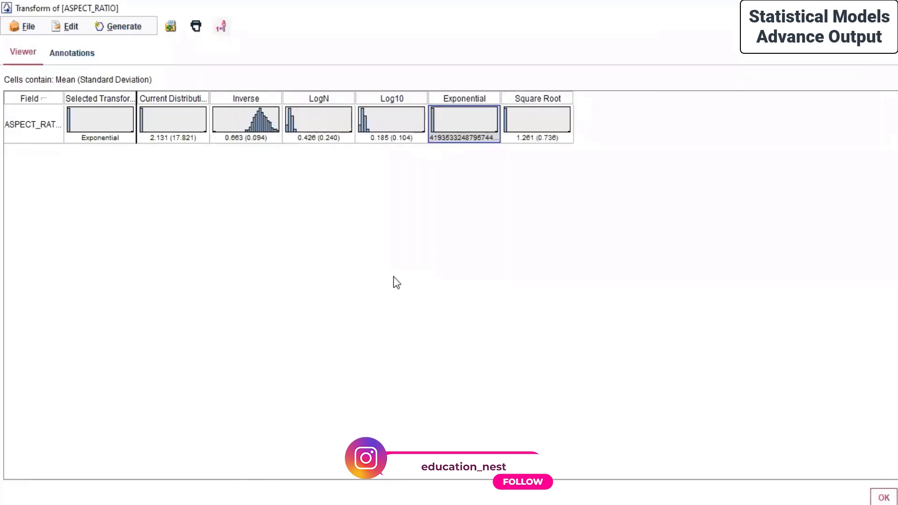
{"action": "left_click", "coordinate": [258, 119]}
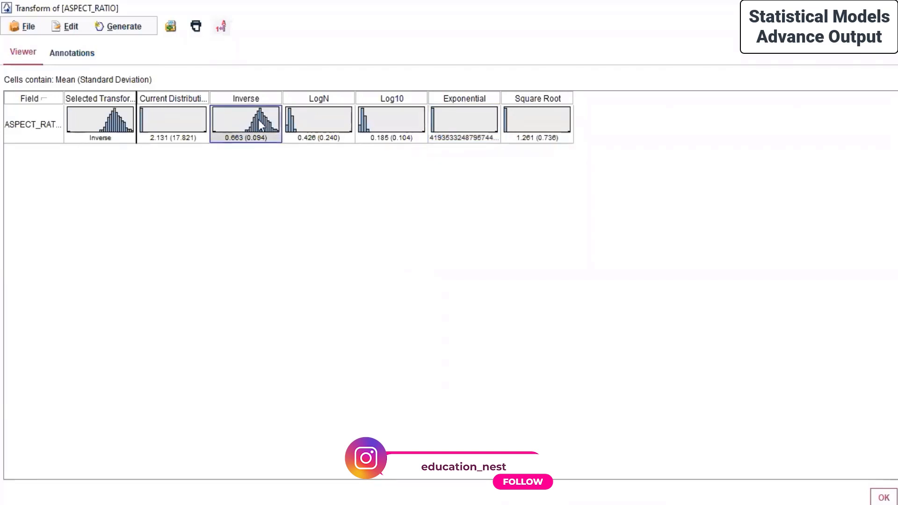
{"action": "double_click", "coordinate": [258, 119]}
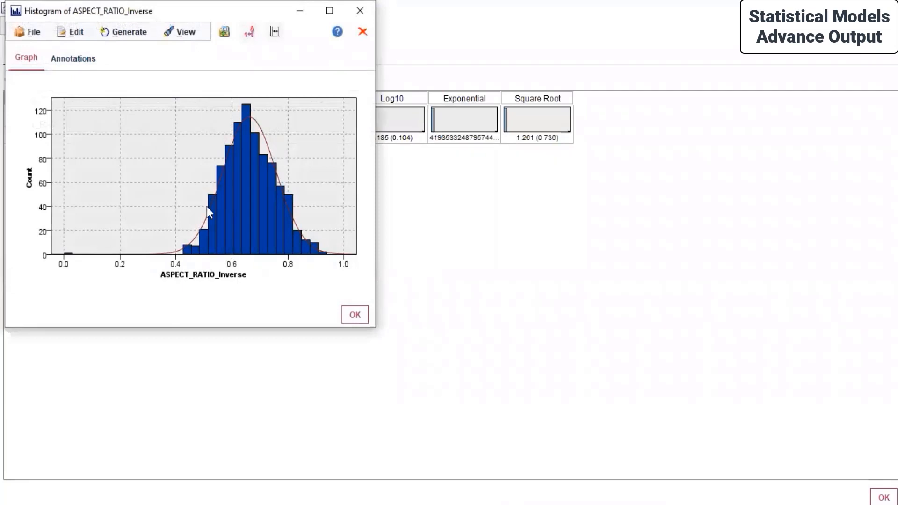
{"action": "mouse_move", "coordinate": [248, 159]}
{"action": "mouse_move", "coordinate": [330, 259]}
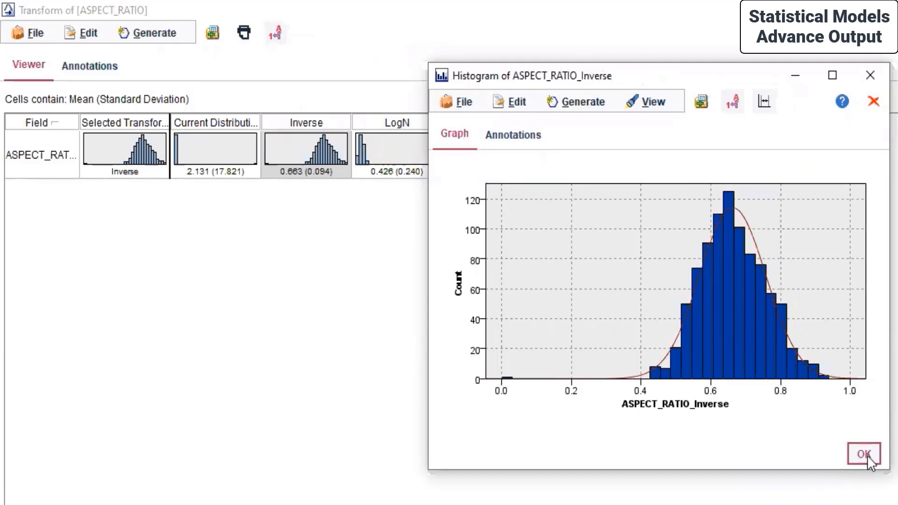
Split the ASPECT_RATIO_Inverse histogram into 3 equal bands, then 8, and close it.
{"action": "left_click", "coordinate": [761, 104]}
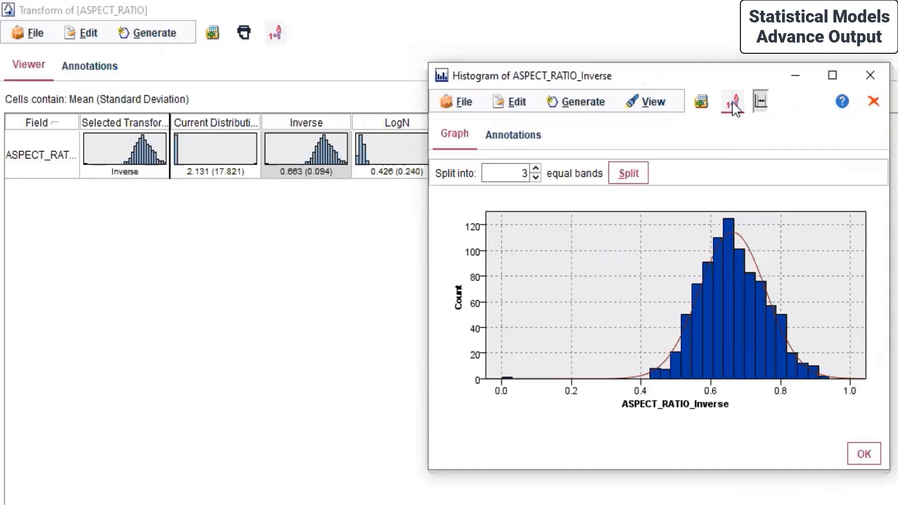
{"action": "left_click", "coordinate": [628, 173]}
{"action": "mouse_move", "coordinate": [750, 289]}
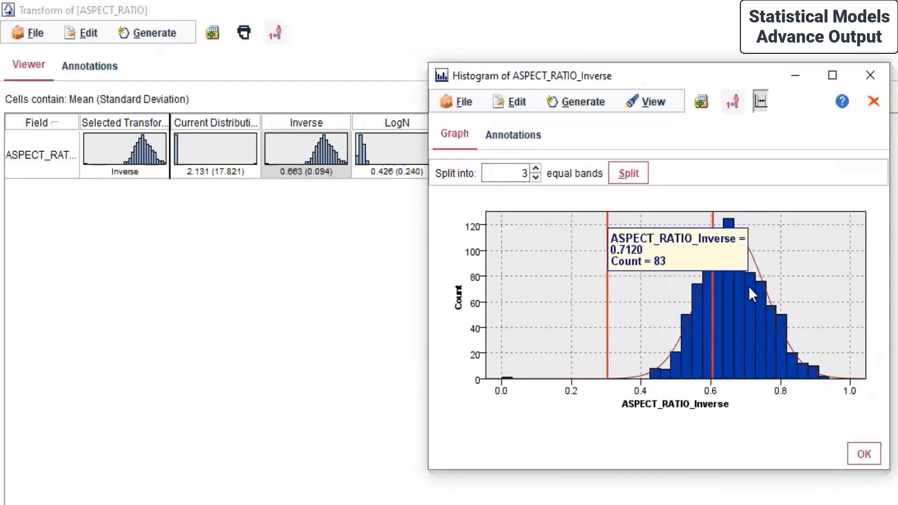
{"action": "mouse_move", "coordinate": [710, 321]}
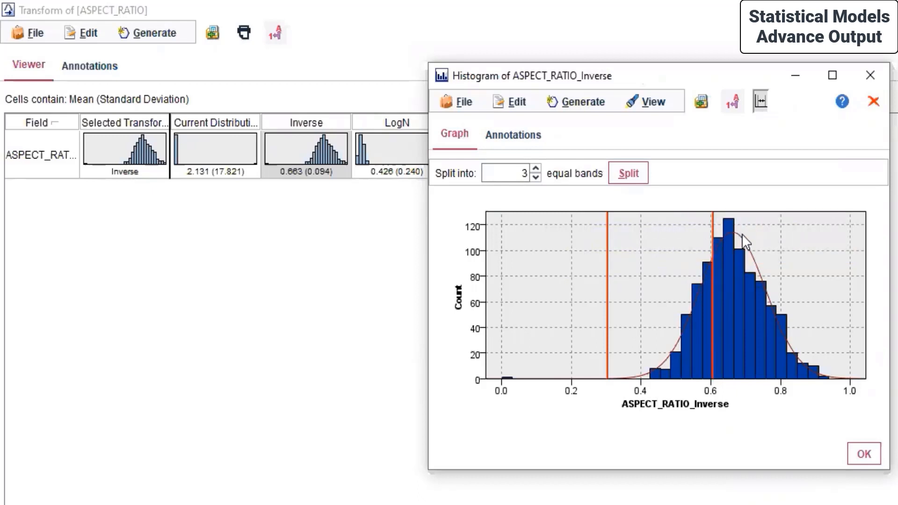
{"action": "mouse_move", "coordinate": [733, 234]}
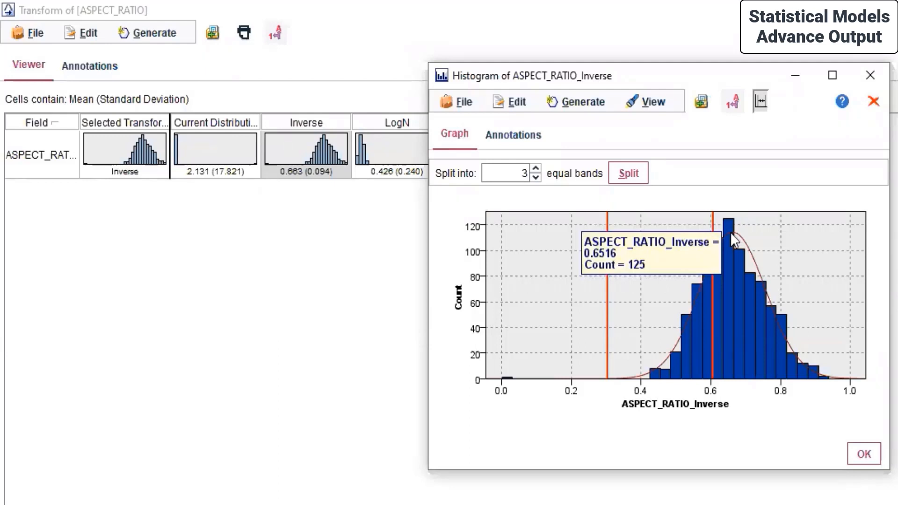
{"action": "left_click", "coordinate": [537, 177]}
{"action": "left_click", "coordinate": [536, 169]}
{"action": "left_click", "coordinate": [537, 170]}
{"action": "left_click", "coordinate": [537, 170]}
{"action": "left_click", "coordinate": [537, 170]}
{"action": "left_click", "coordinate": [537, 170]}
{"action": "left_click", "coordinate": [536, 169]}
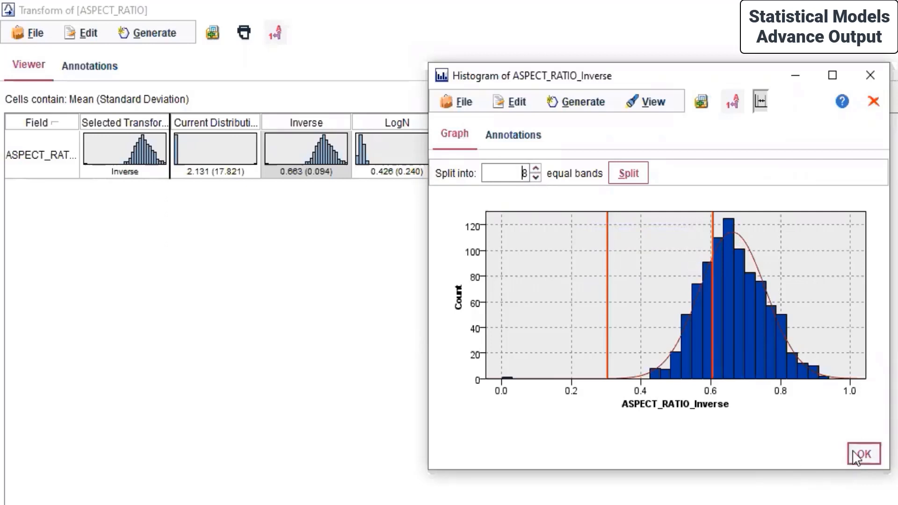
{"action": "left_click", "coordinate": [635, 172]}
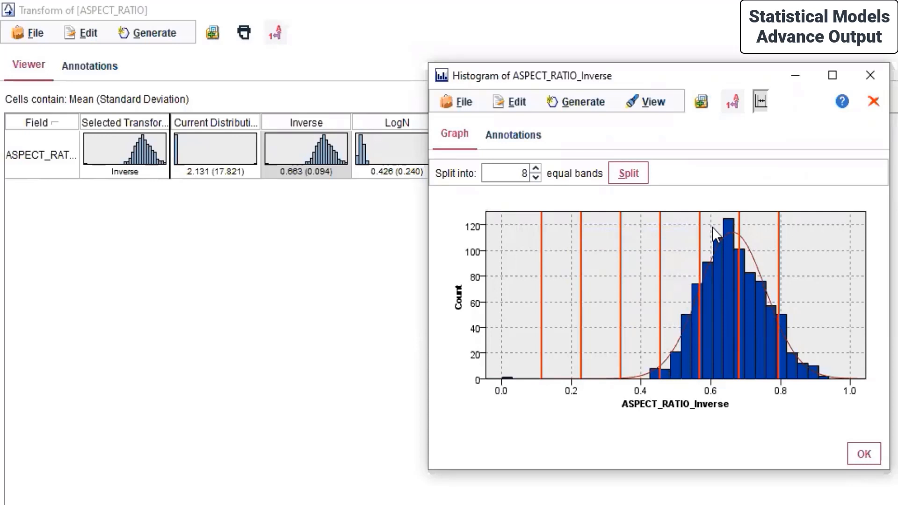
{"action": "mouse_move", "coordinate": [727, 262]}
{"action": "left_click", "coordinate": [863, 454]}
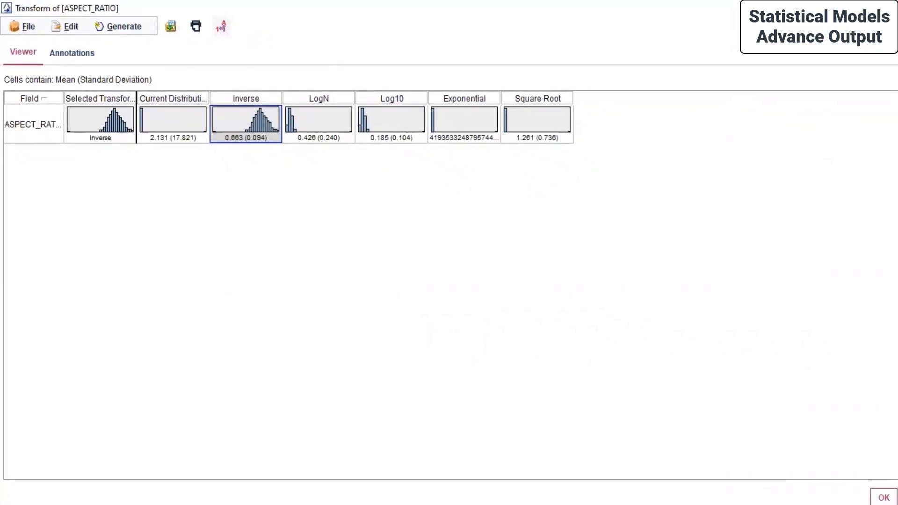
Close the Transform output window and switch to the SPSS MODELLER folder in File Explorer.
{"action": "left_click", "coordinate": [881, 496]}
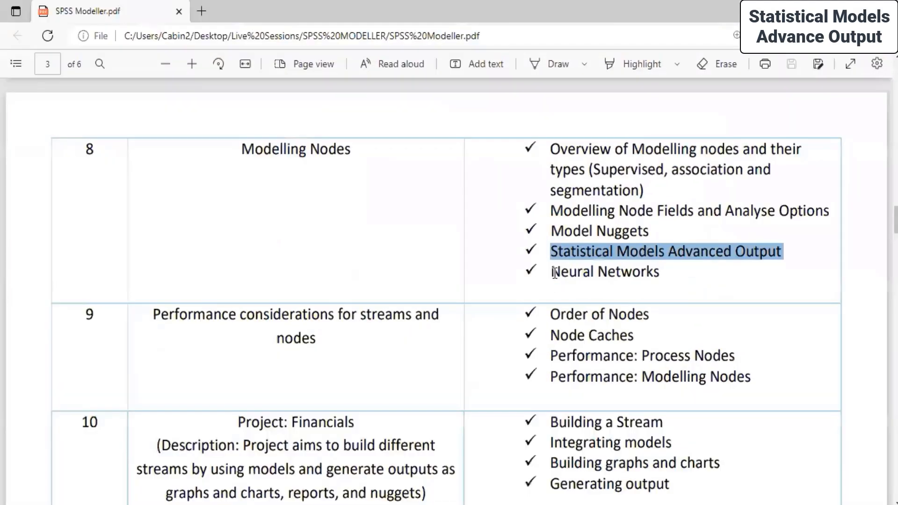
{"action": "left_click_drag", "start_coordinate": [553, 273], "coordinate": [656, 274]}
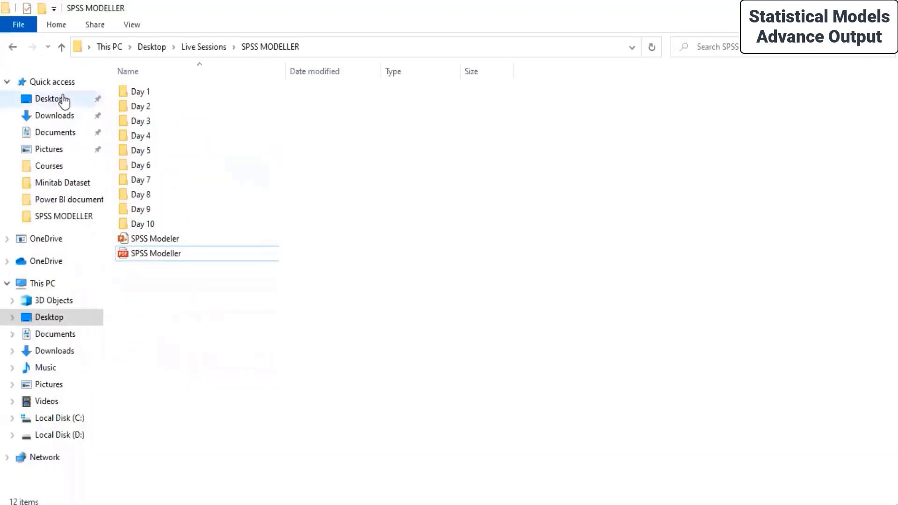
Browse Desktop > Minitab Dataset > Pistachio_Image_Dataset > Pistachio_16_Features_Dataset and pick its Excel workbook.
{"action": "left_click", "coordinate": [61, 98]}
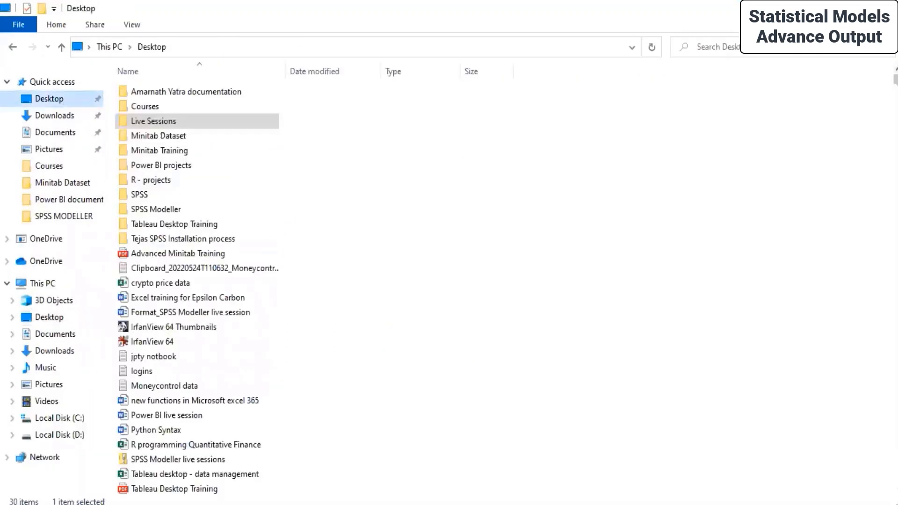
{"action": "double_click", "coordinate": [173, 136]}
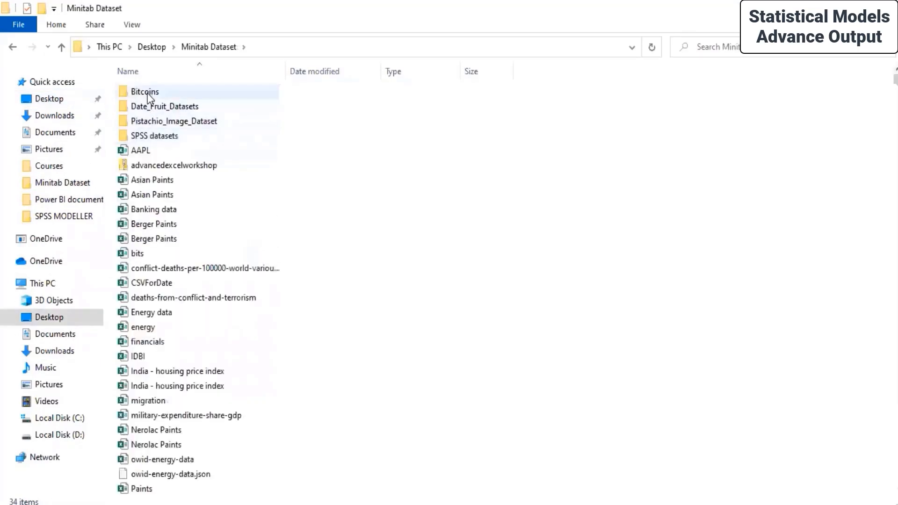
{"action": "double_click", "coordinate": [158, 120]}
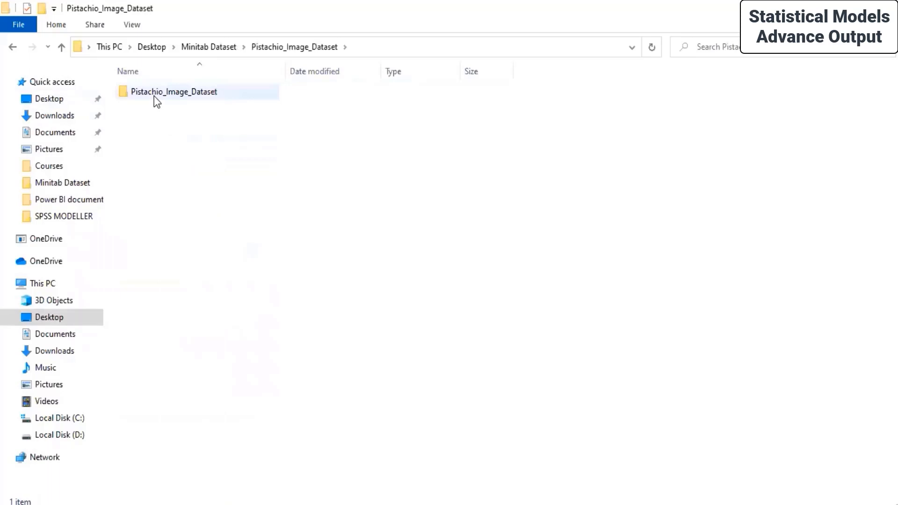
{"action": "double_click", "coordinate": [156, 95]}
{"action": "double_click", "coordinate": [166, 91]}
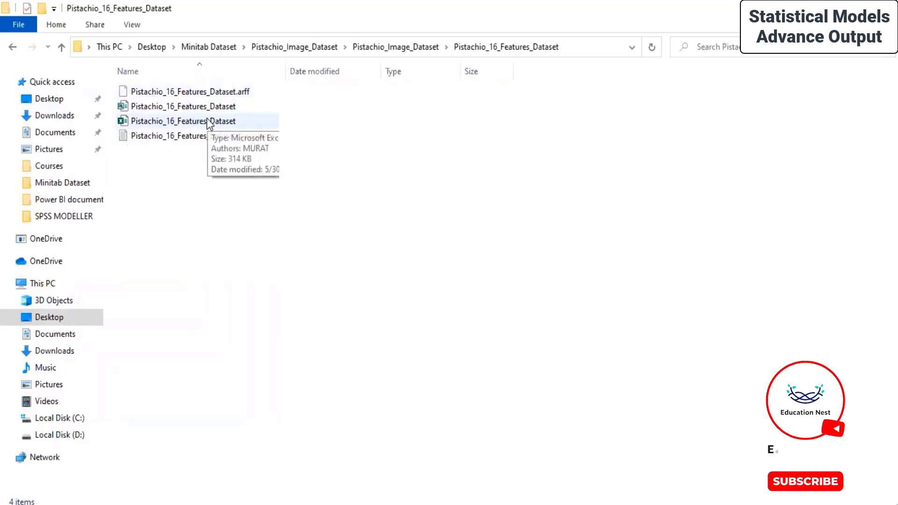
{"action": "left_click", "coordinate": [209, 123]}
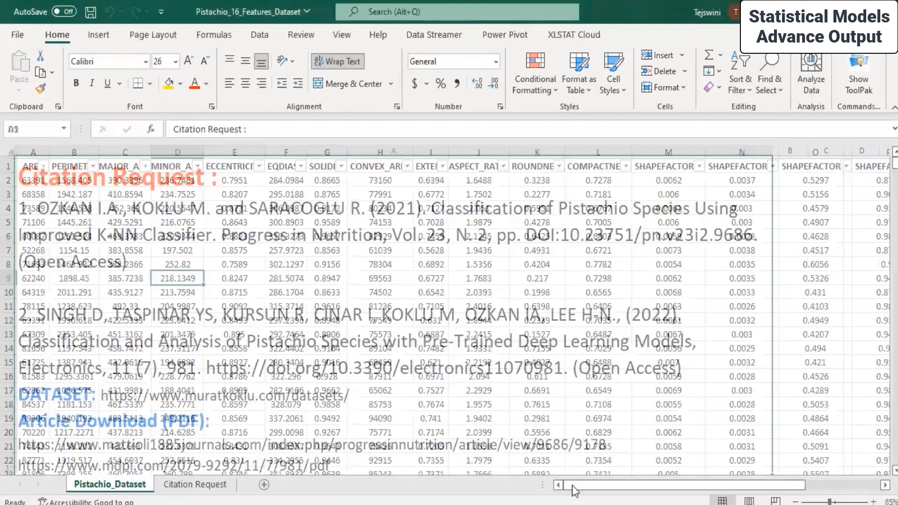
Delete the four SHAPEFACTOR columns from the pistachio sheet.
{"action": "left_click_drag", "start_coordinate": [571, 485], "coordinate": [711, 485]}
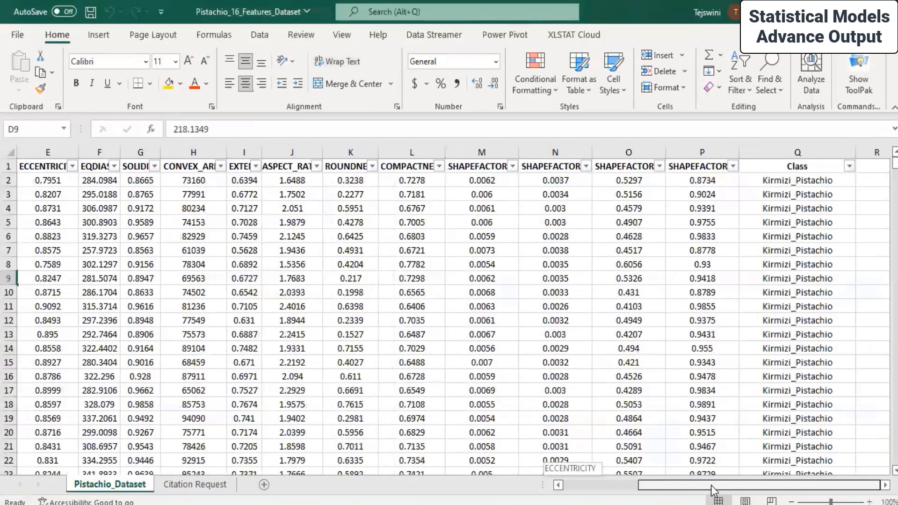
{"action": "left_click_drag", "start_coordinate": [797, 194], "coordinate": [798, 334]}
{"action": "left_click_drag", "start_coordinate": [725, 484], "coordinate": [725, 484]}
{"action": "left_click_drag", "start_coordinate": [479, 152], "coordinate": [685, 156]}
{"action": "right_click", "coordinate": [684, 149]}
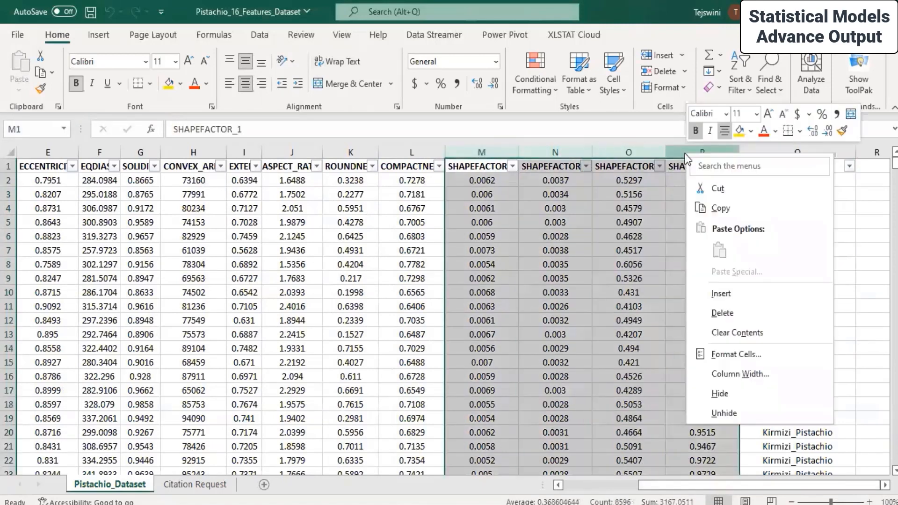
{"action": "left_click", "coordinate": [767, 313]}
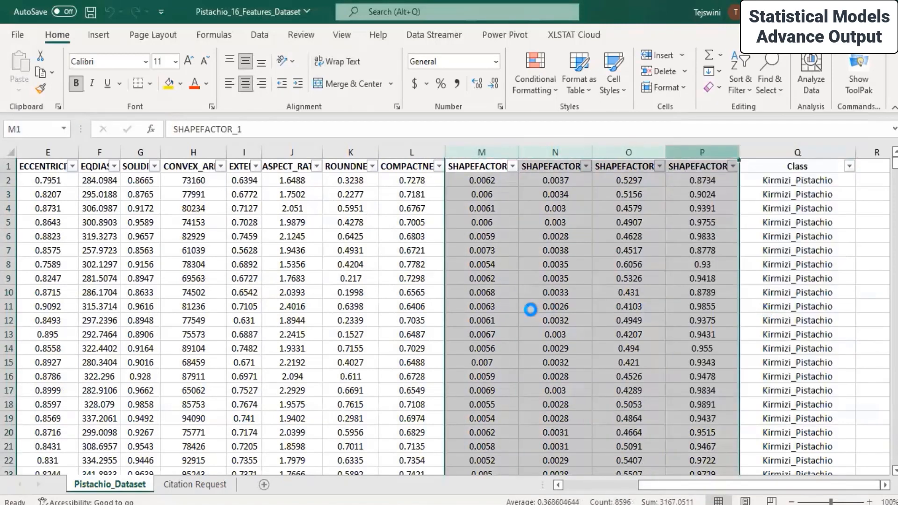
Delete the first four size columns, then the EQDIASQ and CONVEX_AREA columns.
{"action": "left_click_drag", "start_coordinate": [744, 487], "coordinate": [564, 490]}
{"action": "left_click_drag", "start_coordinate": [33, 150], "coordinate": [192, 143]}
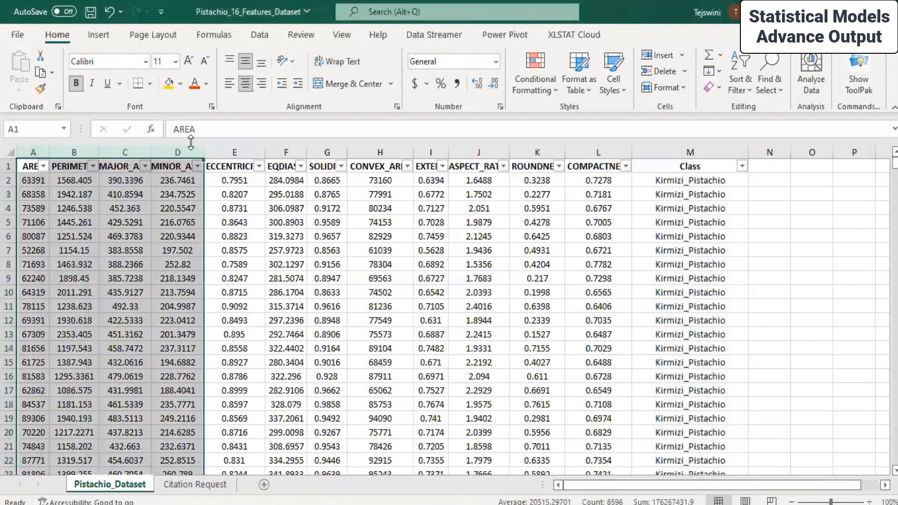
{"action": "right_click", "coordinate": [170, 152]}
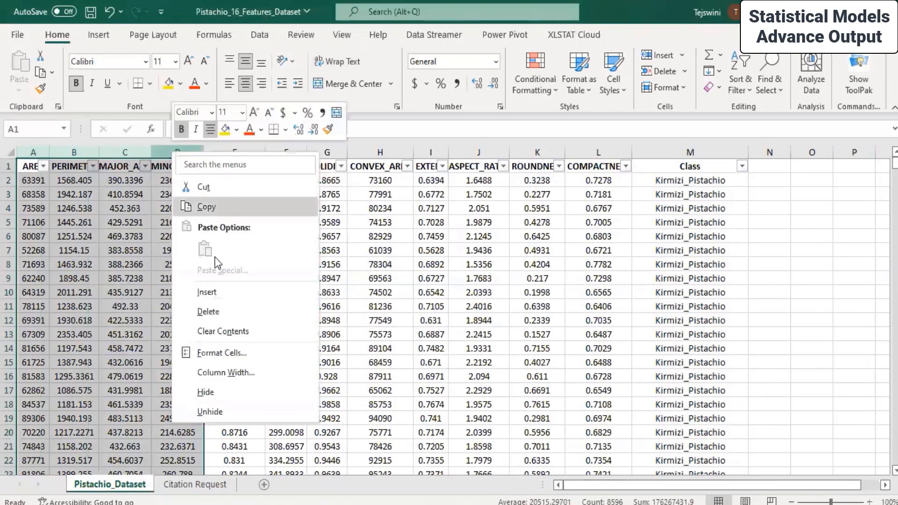
{"action": "left_click", "coordinate": [201, 311]}
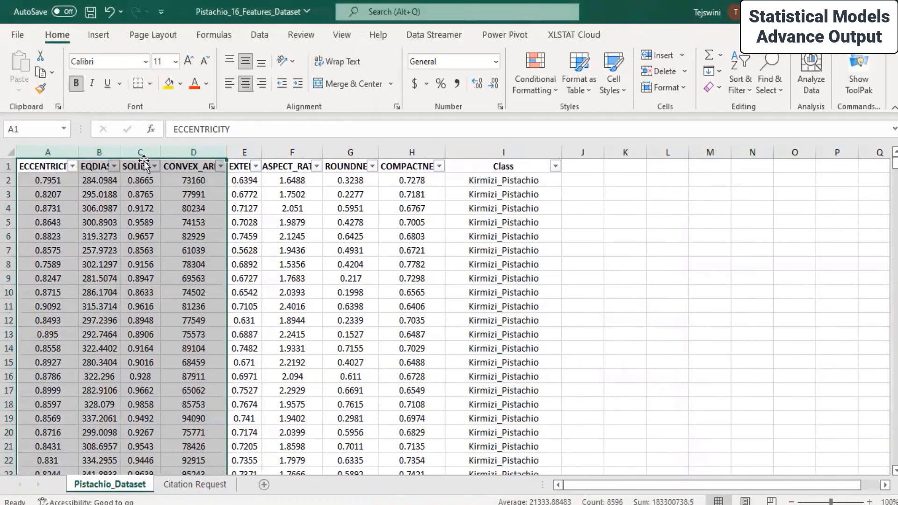
{"action": "left_click", "coordinate": [99, 151]}
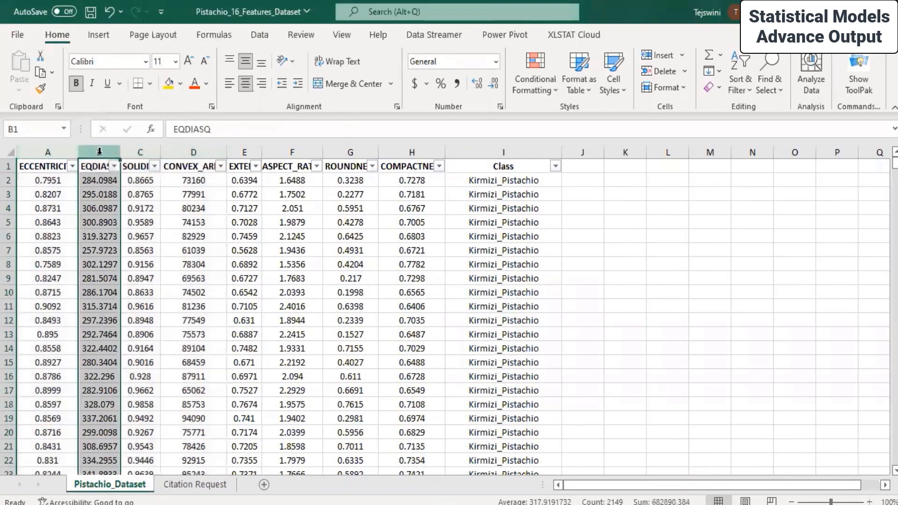
{"action": "right_click", "coordinate": [99, 151]}
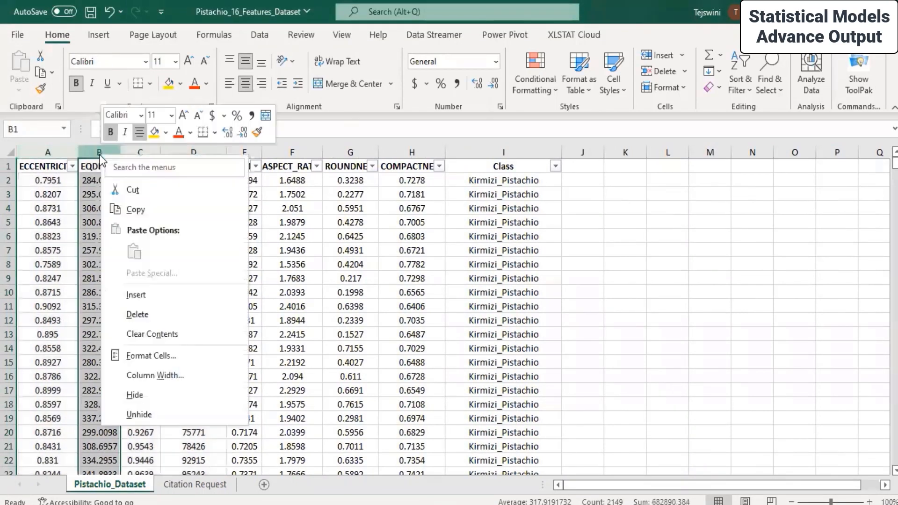
{"action": "left_click", "coordinate": [140, 315]}
{"action": "left_click", "coordinate": [157, 152]}
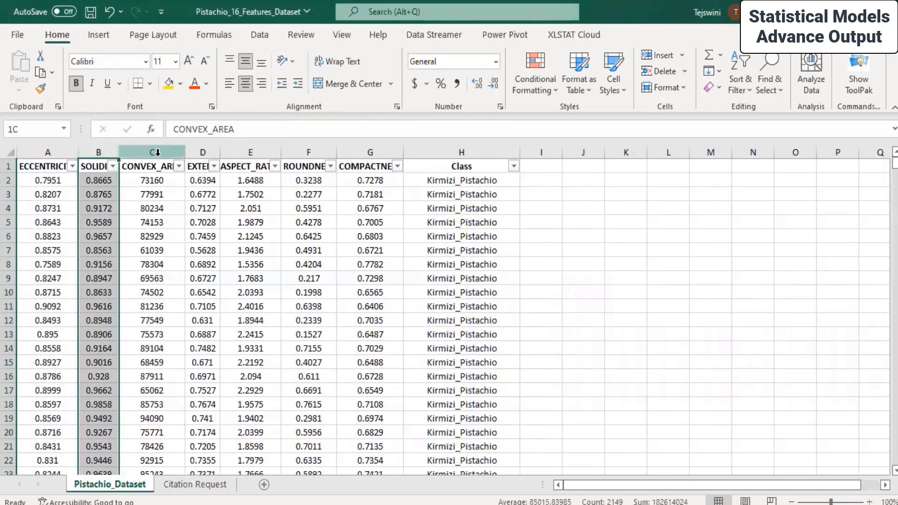
{"action": "right_click", "coordinate": [158, 152]}
{"action": "left_click", "coordinate": [184, 312]}
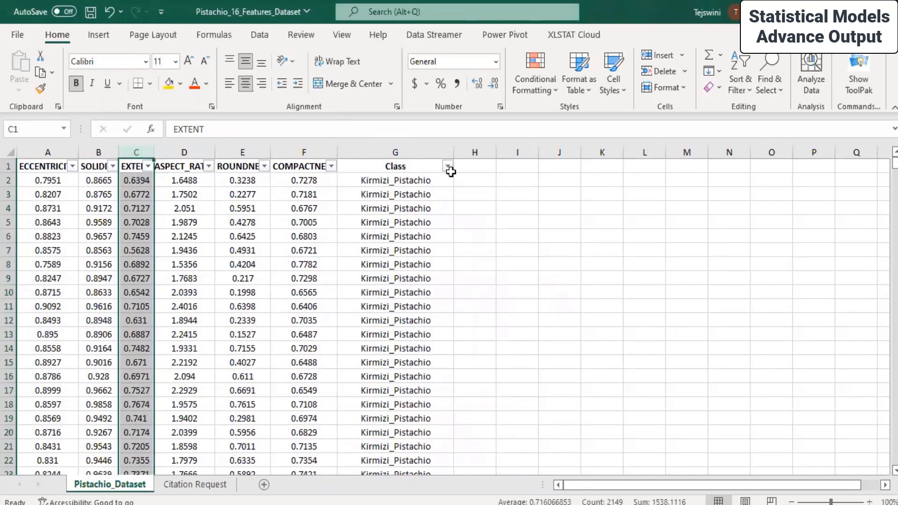
AutoFit the Class column and then every column width to its contents.
{"action": "double_click", "coordinate": [451, 150]}
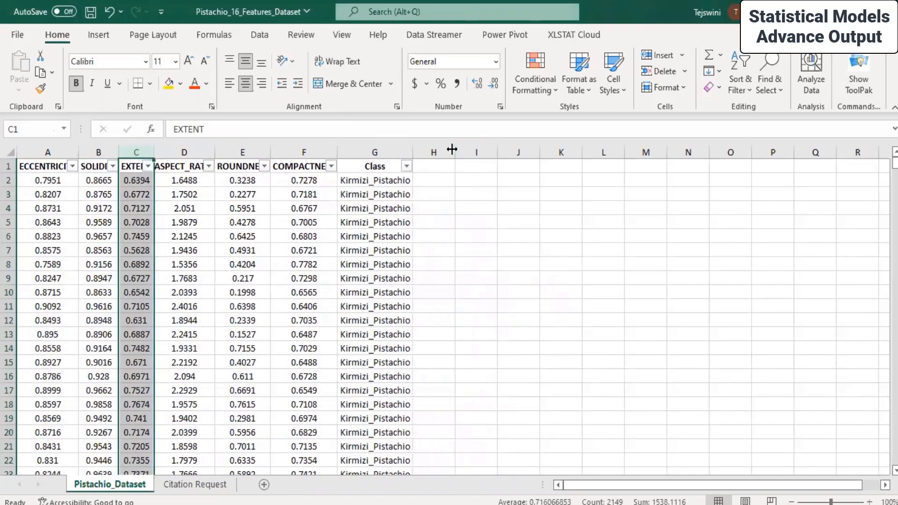
{"action": "left_click", "coordinate": [7, 151]}
{"action": "double_click", "coordinate": [78, 151]}
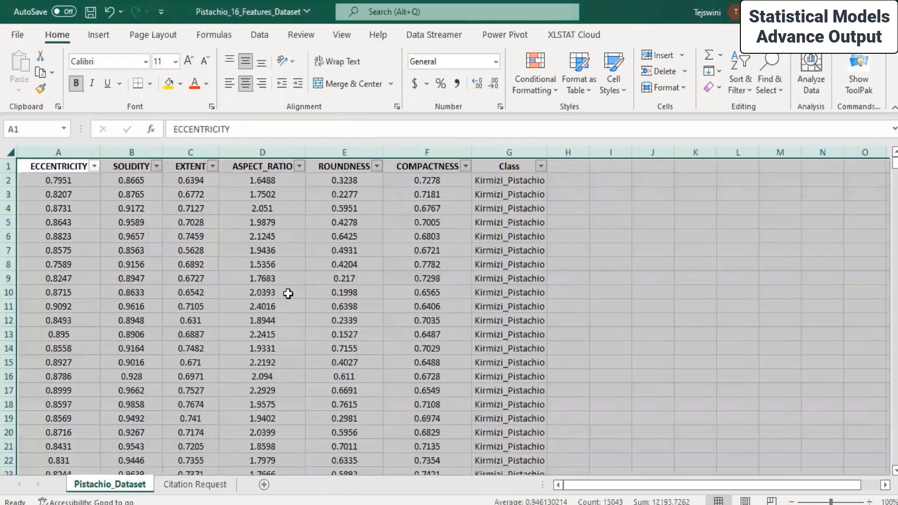
Save the workbook via Save As into Desktop\Live Sessions\SPSS MODELLER\Day 8.
{"action": "left_click", "coordinate": [17, 35]}
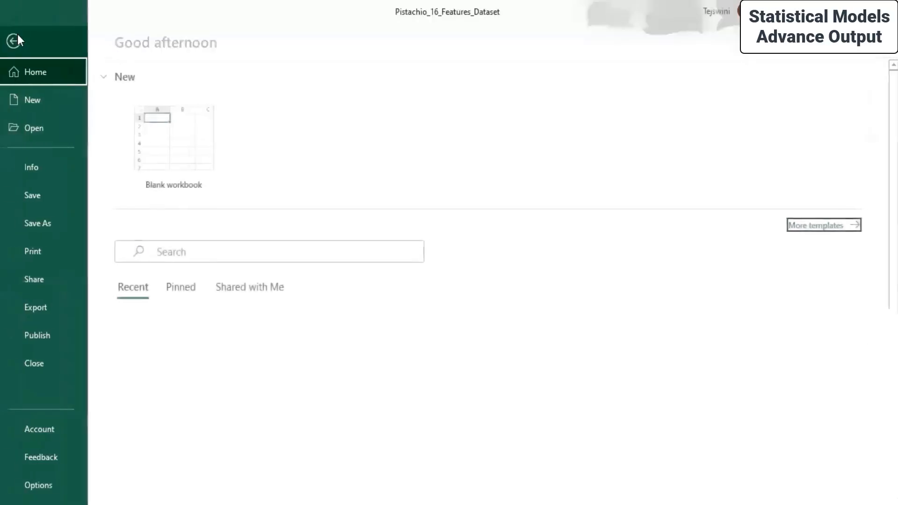
{"action": "left_click", "coordinate": [37, 224]}
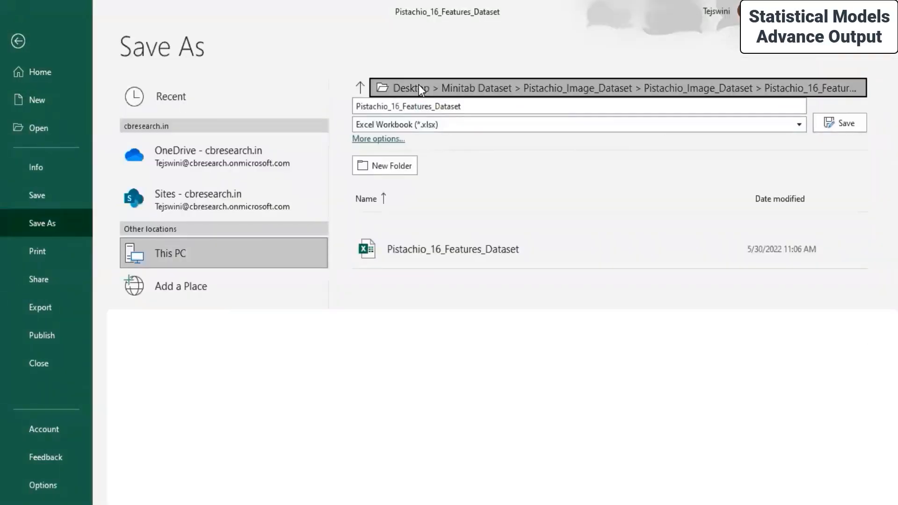
{"action": "left_click", "coordinate": [425, 89]}
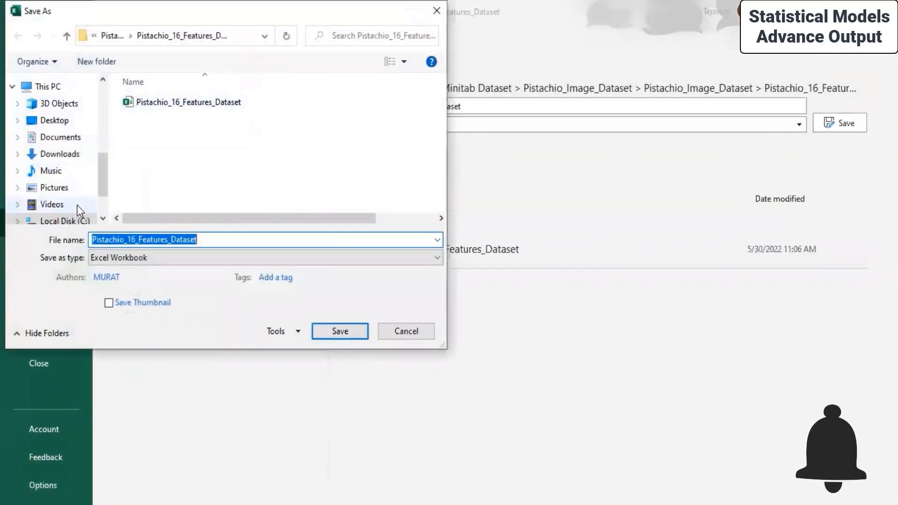
{"action": "left_click", "coordinate": [56, 121]}
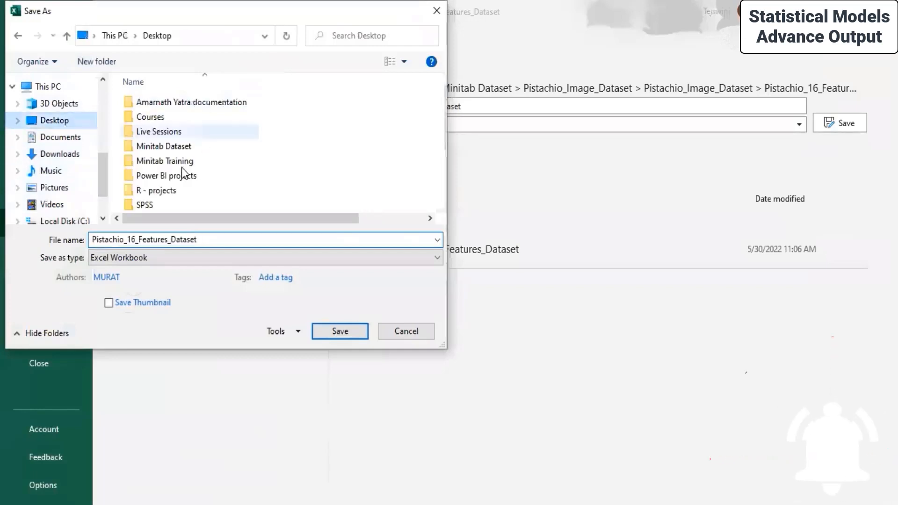
{"action": "double_click", "coordinate": [166, 134]}
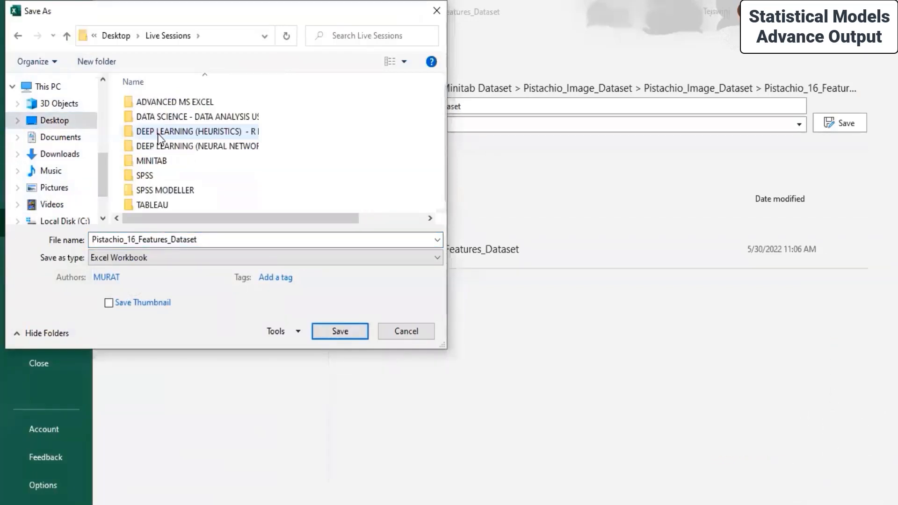
{"action": "double_click", "coordinate": [152, 190]}
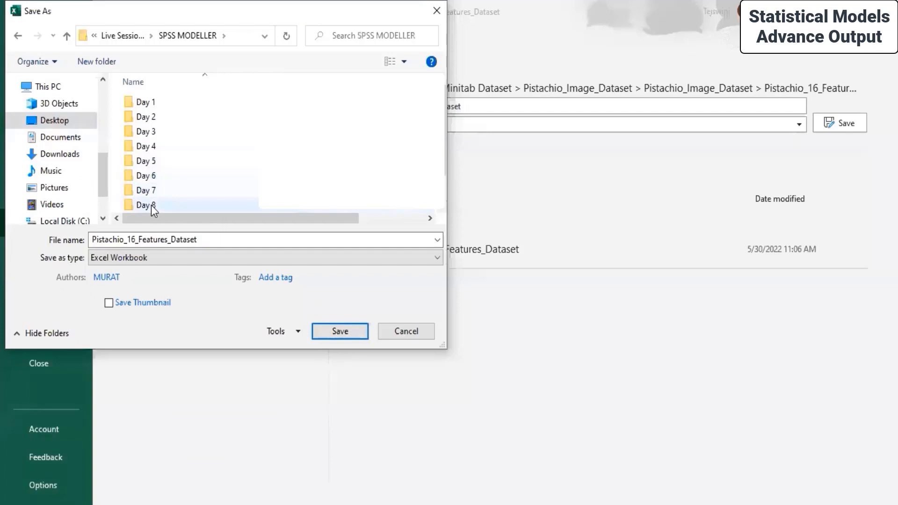
{"action": "double_click", "coordinate": [151, 205]}
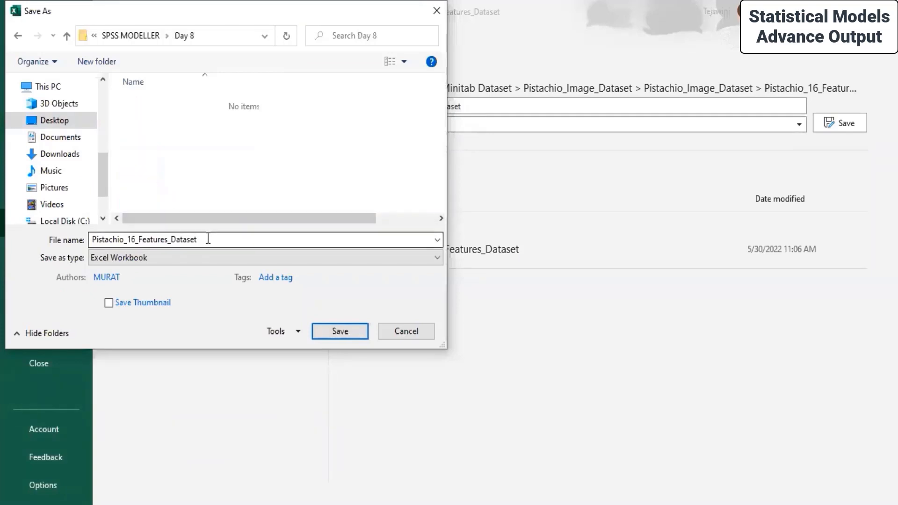
{"action": "left_click", "coordinate": [330, 333]}
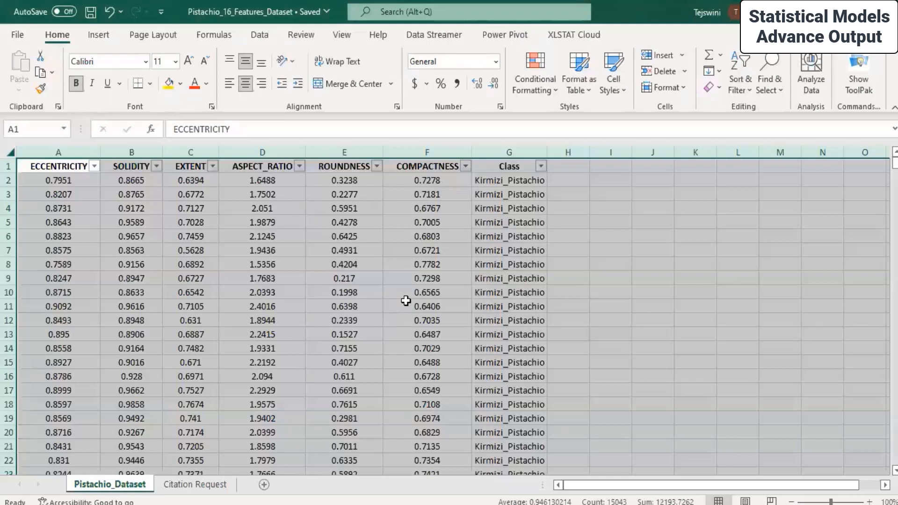
Save again to Day 8, replacing Pistachio_16_Features_Dataset, and close the workbook.
{"action": "left_click", "coordinate": [24, 38]}
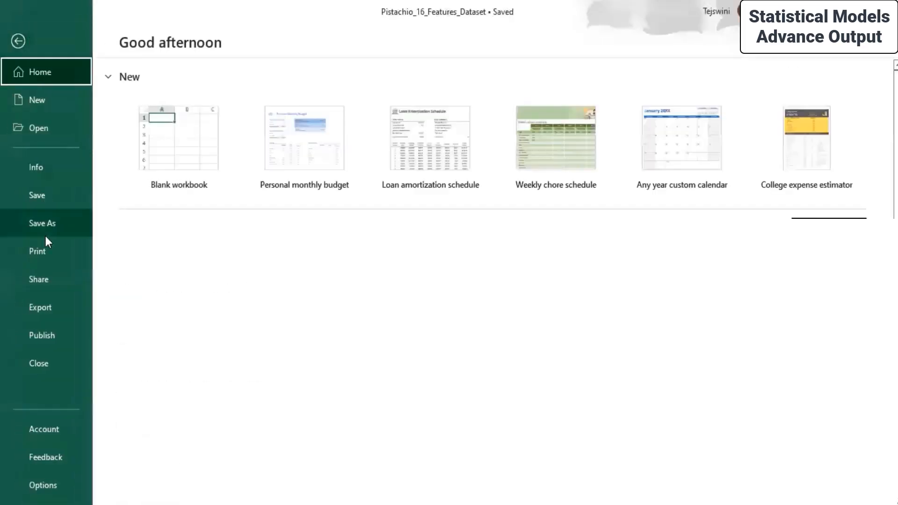
{"action": "left_click", "coordinate": [63, 225]}
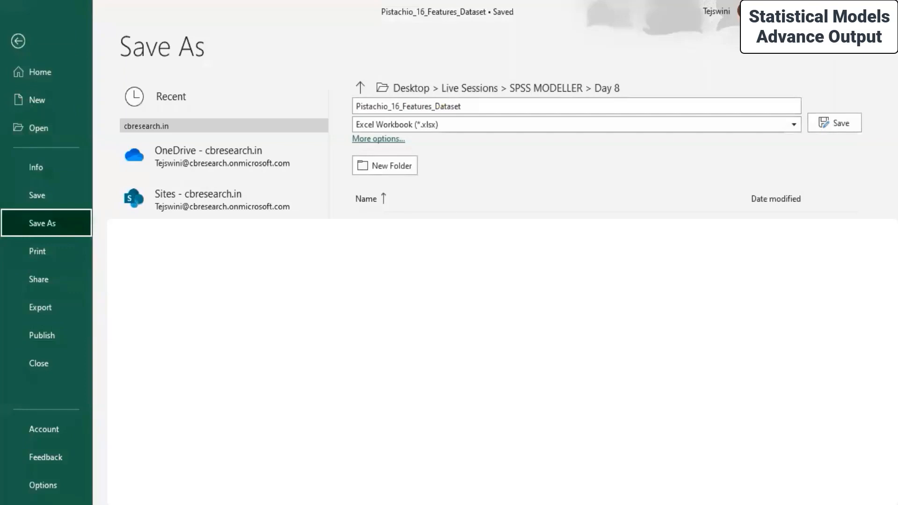
{"action": "left_click", "coordinate": [836, 124]}
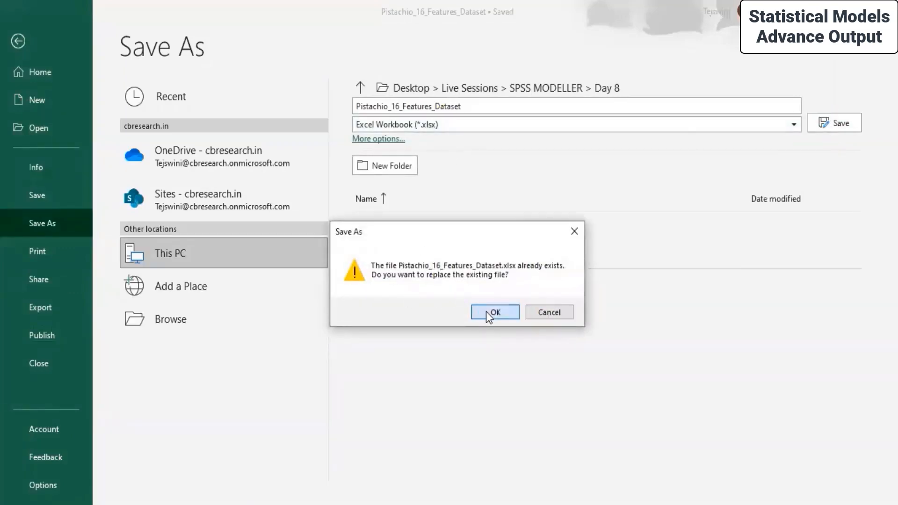
{"action": "left_click", "coordinate": [486, 311]}
{"action": "left_click", "coordinate": [883, 11]}
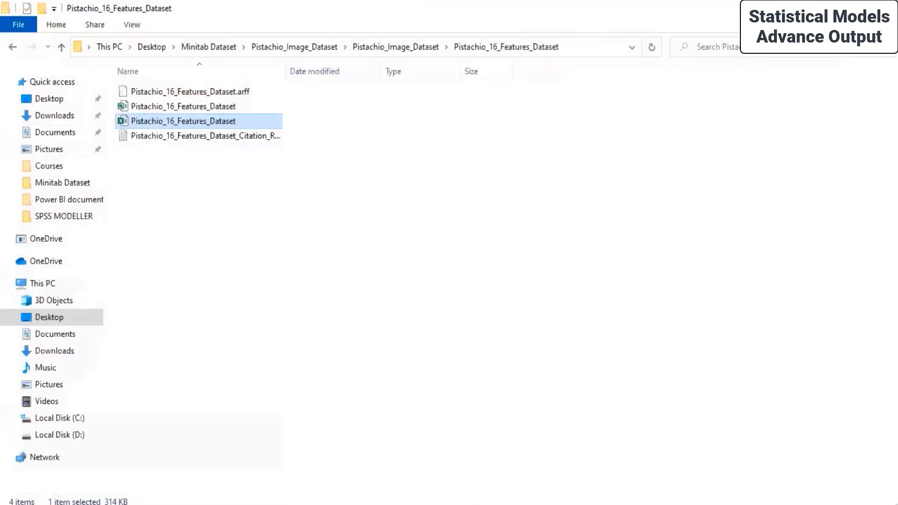
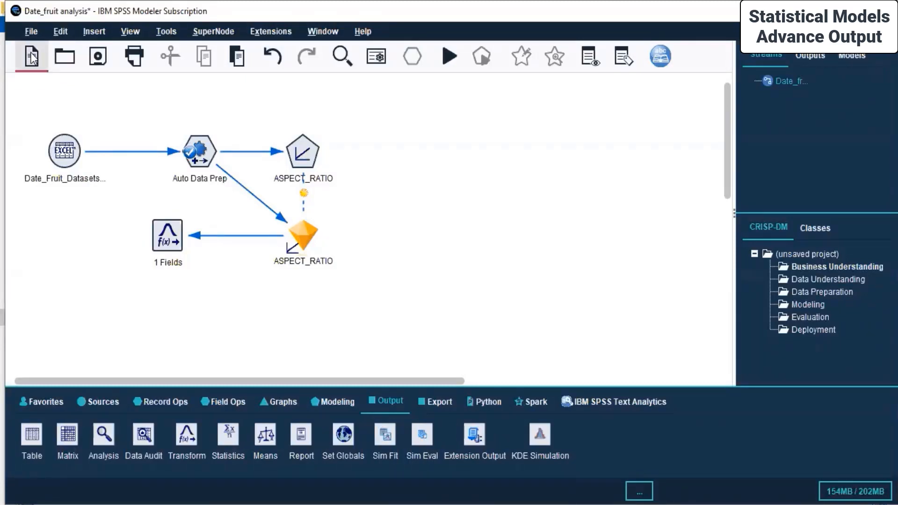
Create a new empty stream (Ctrl+N) and save it as 'Pistacchio' in the Day 8 folder.
{"action": "key", "text": "ctrl+n"}
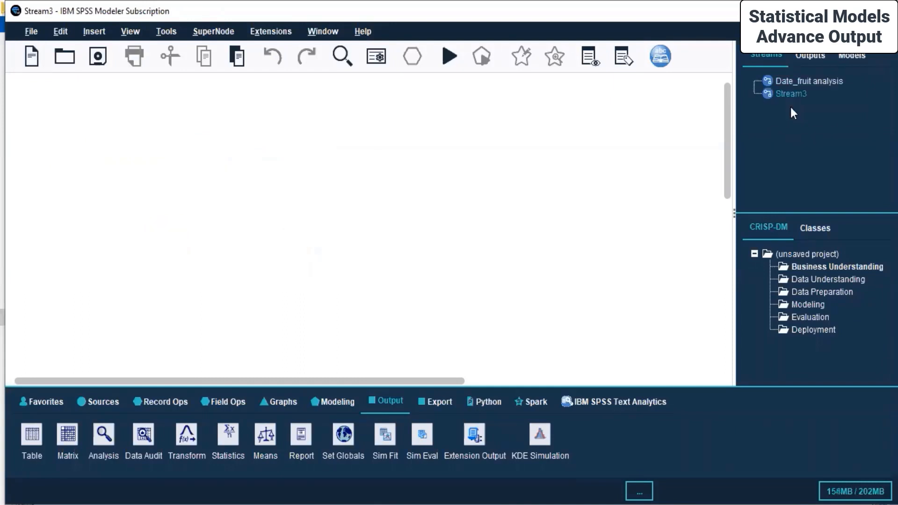
{"action": "right_click", "coordinate": [784, 94]}
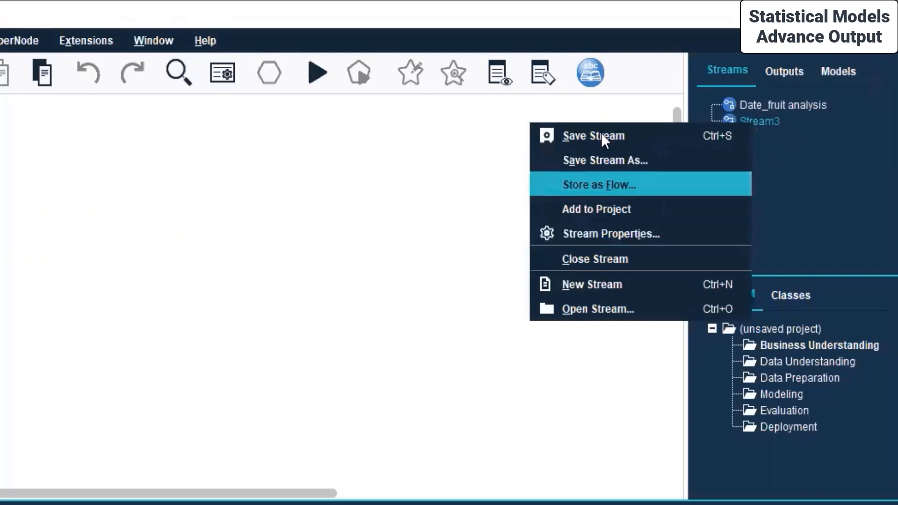
{"action": "left_click", "coordinate": [602, 160]}
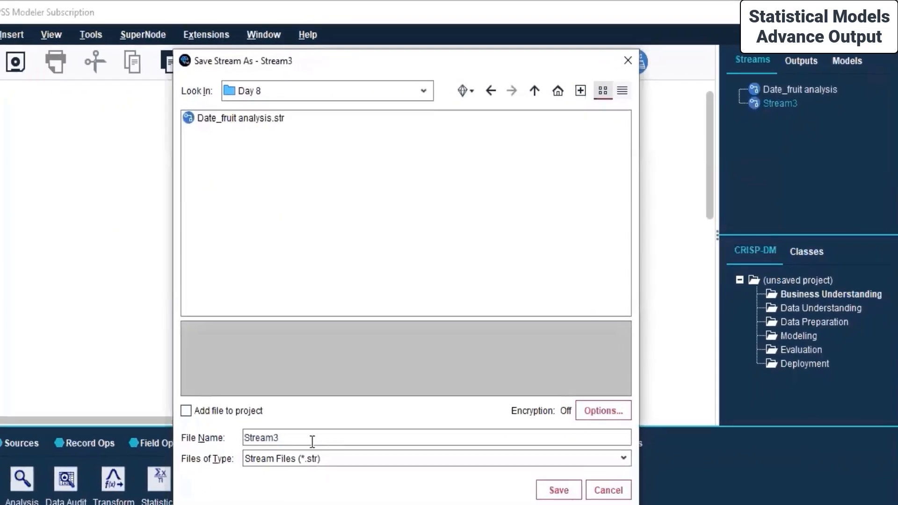
{"action": "double_click", "coordinate": [312, 438]}
{"action": "type", "text": "Pistacc"}
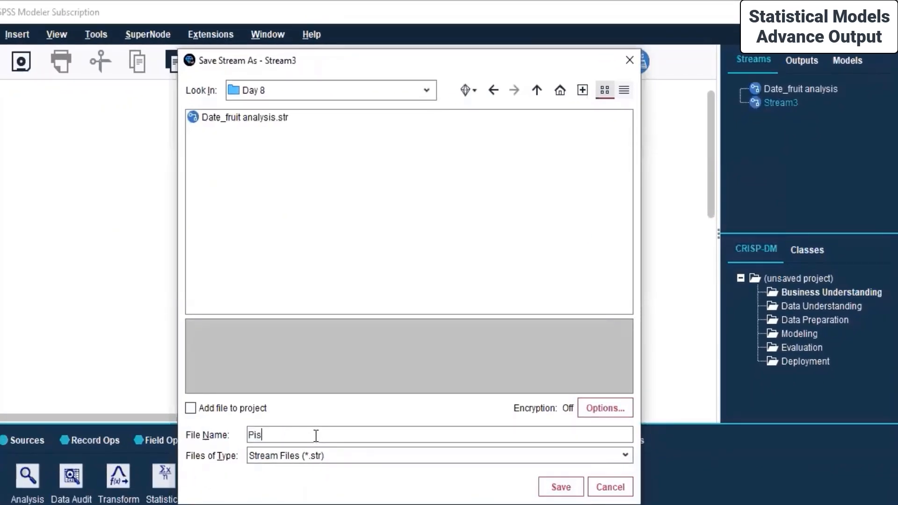
{"action": "type", "text": "hio"}
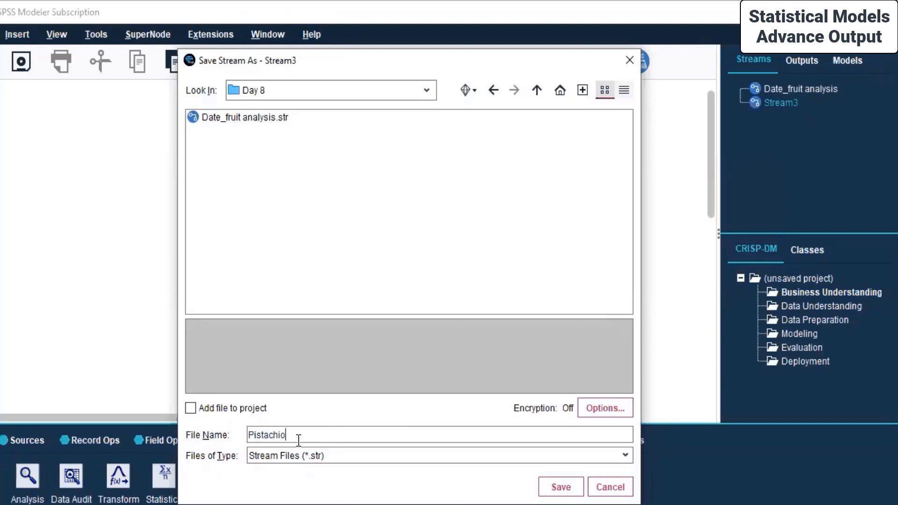
{"action": "left_click", "coordinate": [561, 487]}
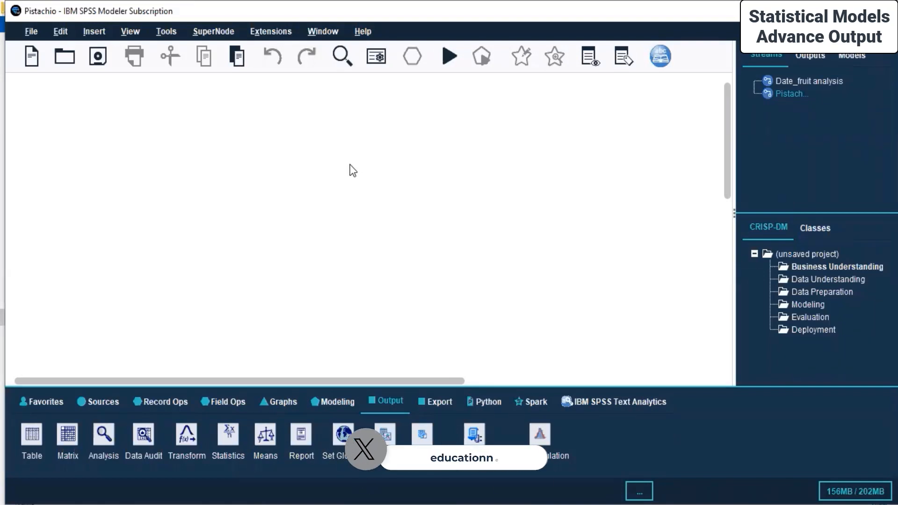
Add an Excel source node that imports Pistachio_16_Features_Dataset.xlsx.
{"action": "left_click", "coordinate": [96, 401]}
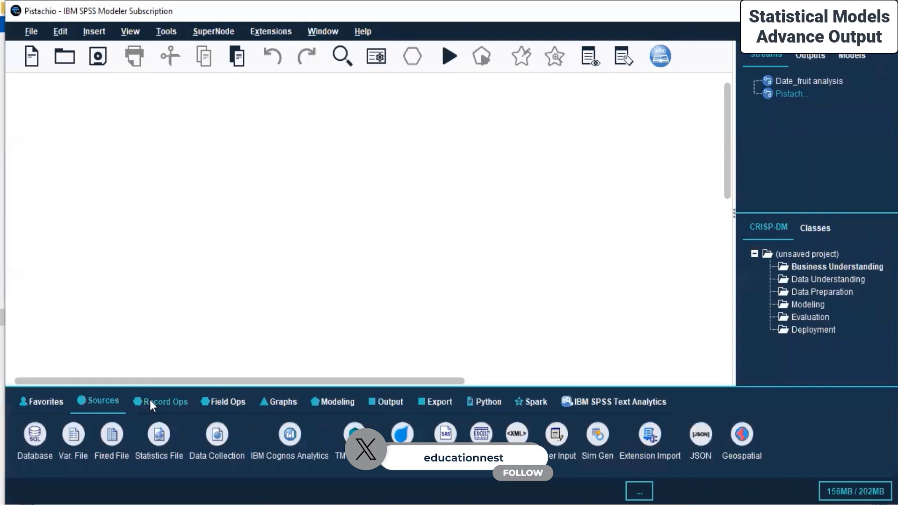
{"action": "double_click", "coordinate": [481, 435]}
{"action": "right_click", "coordinate": [57, 165]}
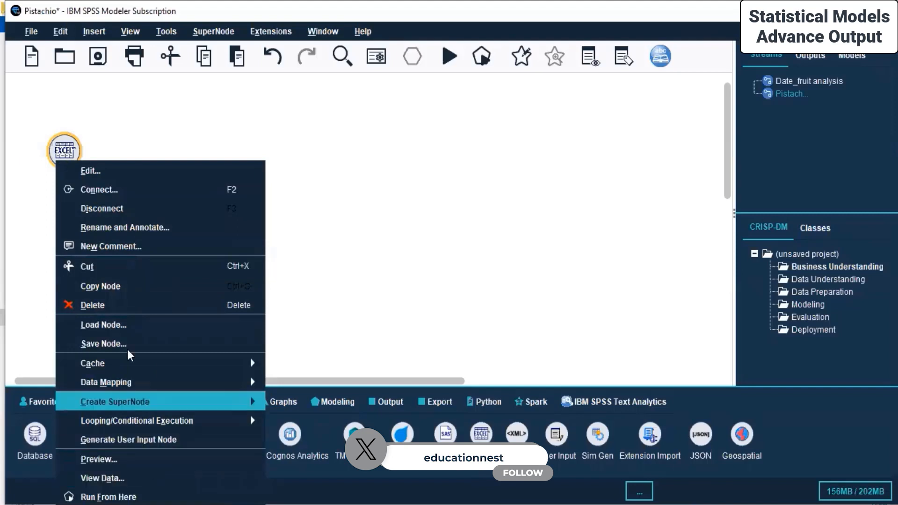
{"action": "left_click", "coordinate": [101, 171]}
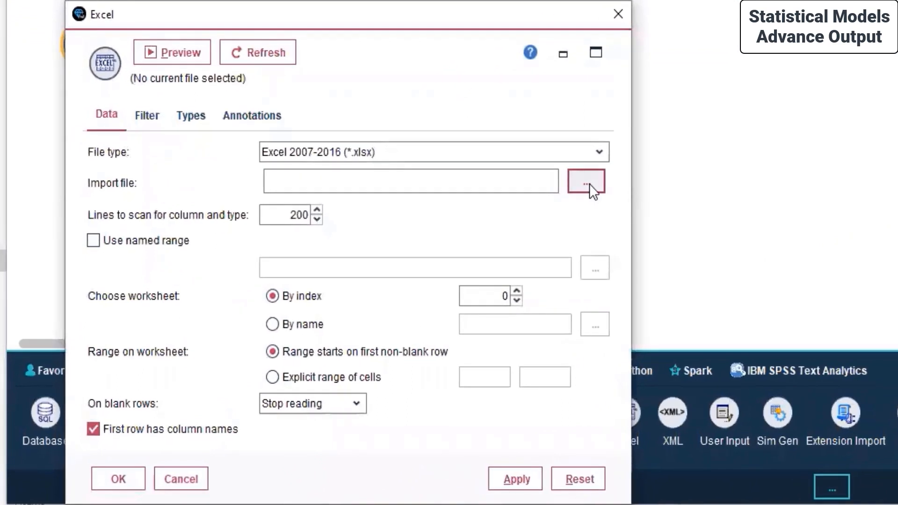
{"action": "left_click", "coordinate": [589, 184]}
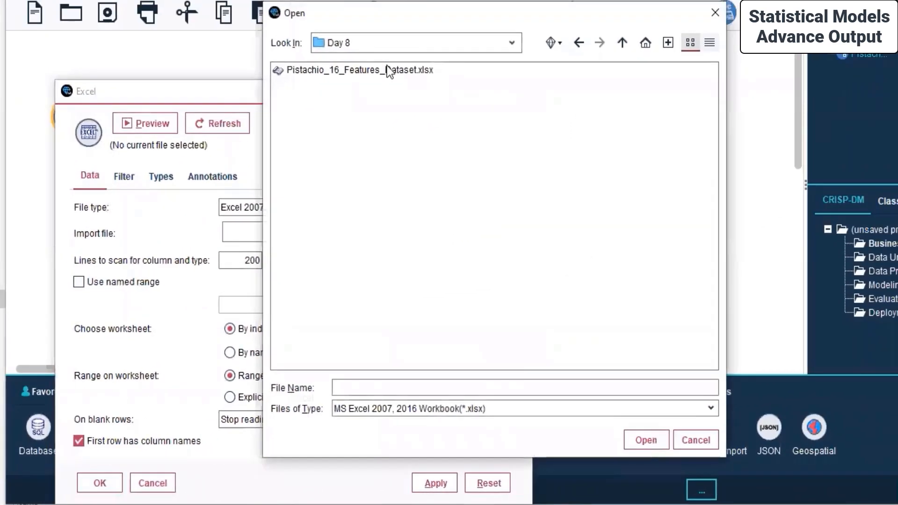
{"action": "left_click", "coordinate": [380, 69]}
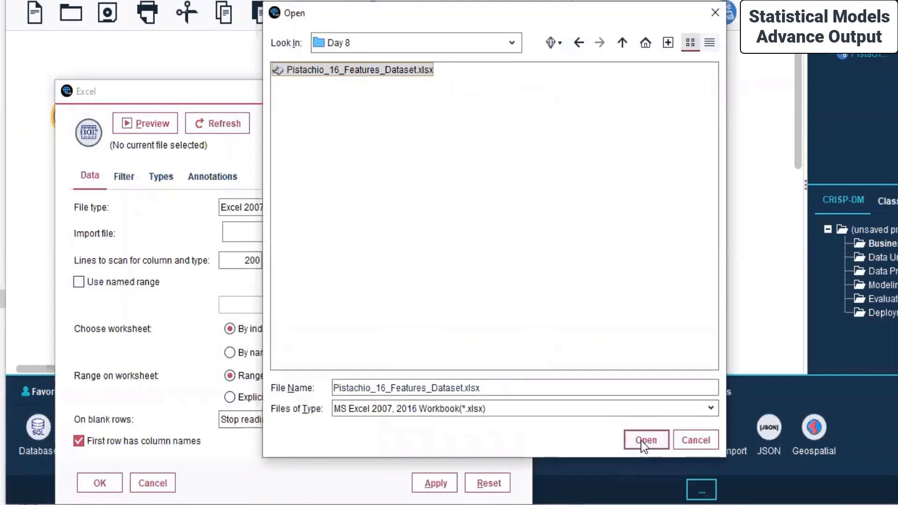
{"action": "left_click", "coordinate": [644, 440]}
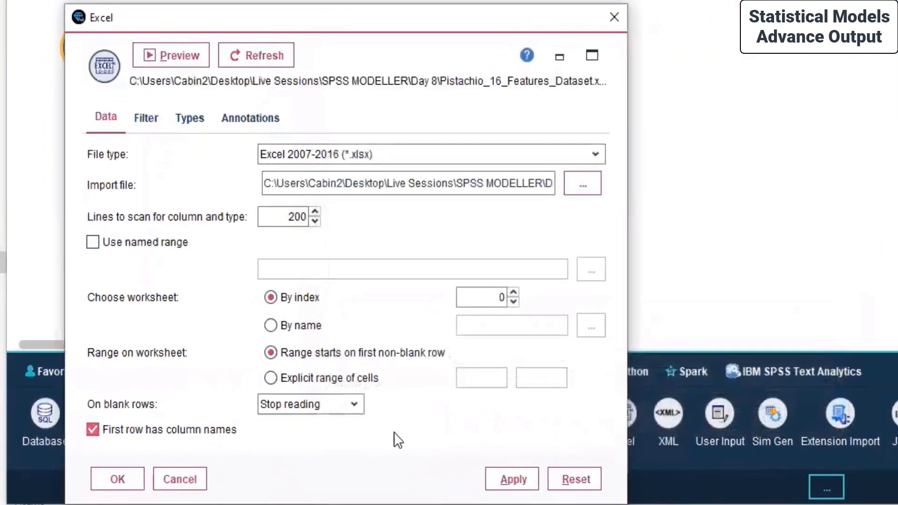
Read values for all fields in the Types tab, refresh, and apply the source settings.
{"action": "left_click", "coordinate": [144, 119]}
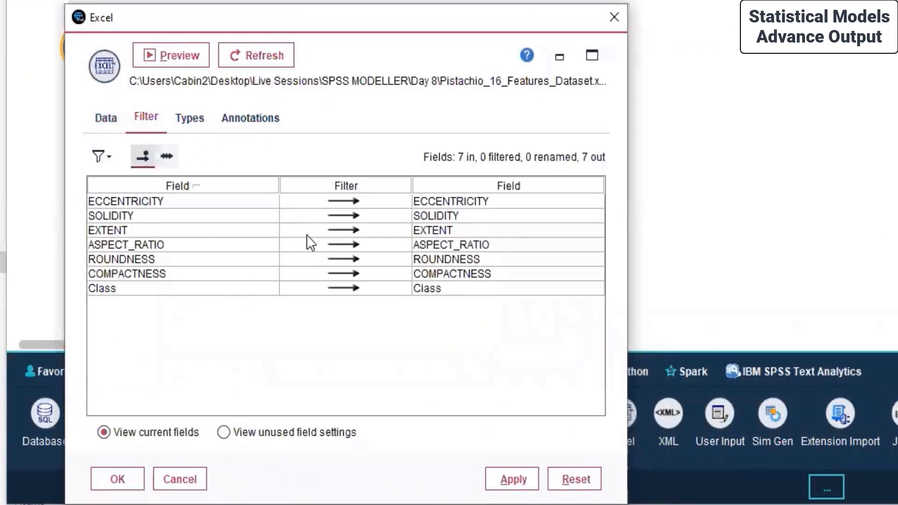
{"action": "left_click", "coordinate": [183, 117]}
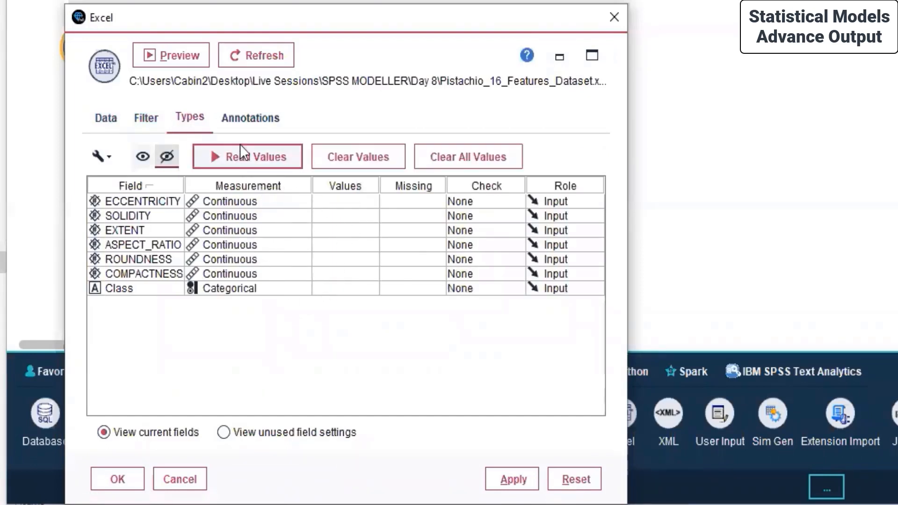
{"action": "left_click", "coordinate": [228, 150]}
{"action": "left_click", "coordinate": [309, 290]}
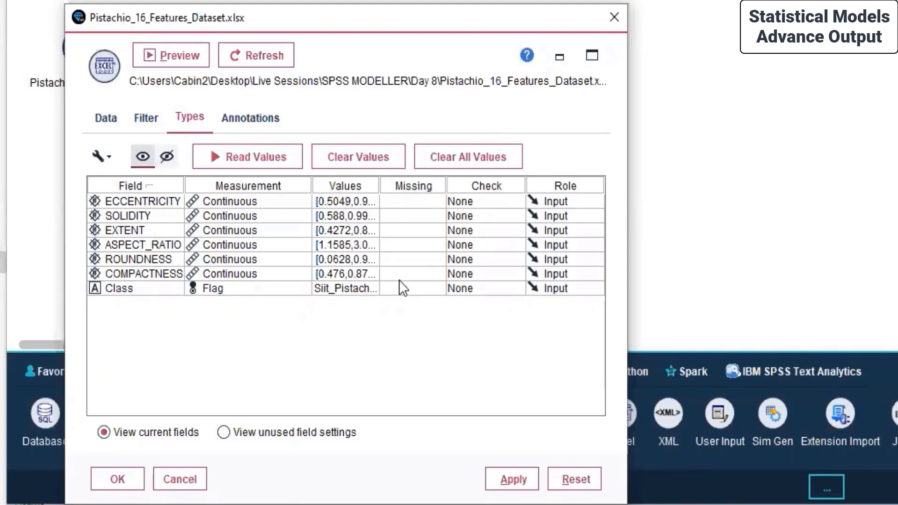
{"action": "left_click", "coordinate": [249, 57]}
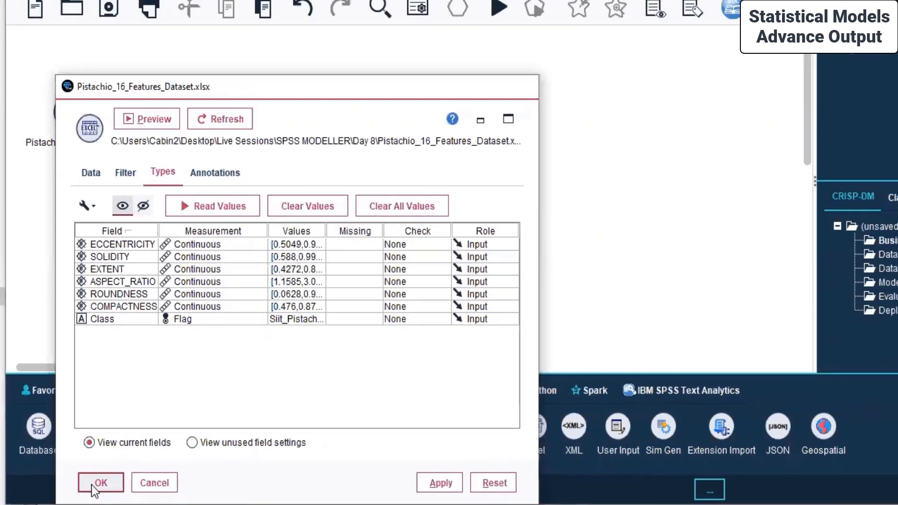
{"action": "left_click", "coordinate": [105, 481]}
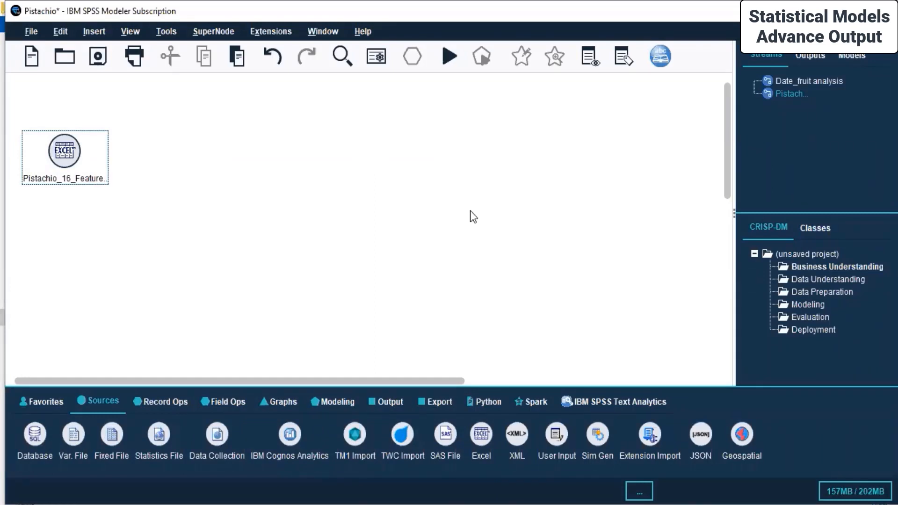
Add a Neural Net node from the Modeling palette linked to the Excel source and move it right.
{"action": "left_click", "coordinate": [342, 401]}
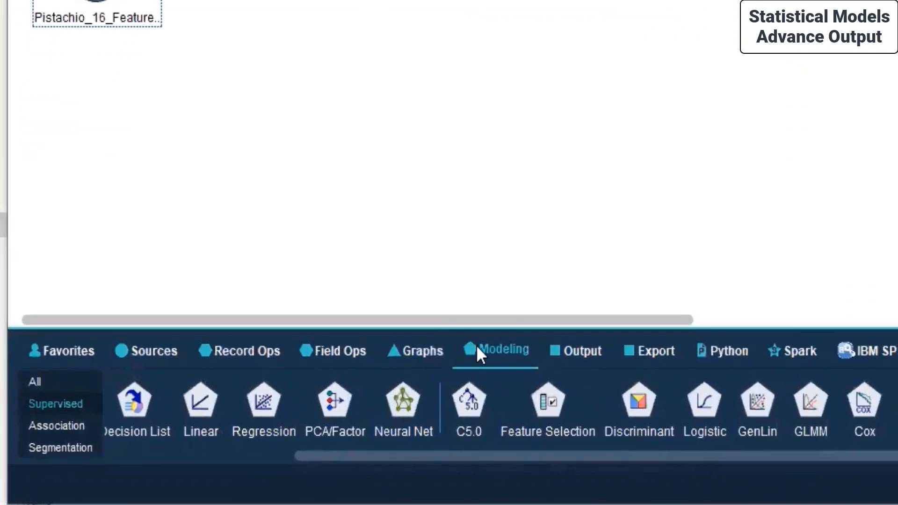
{"action": "left_click", "coordinate": [478, 354]}
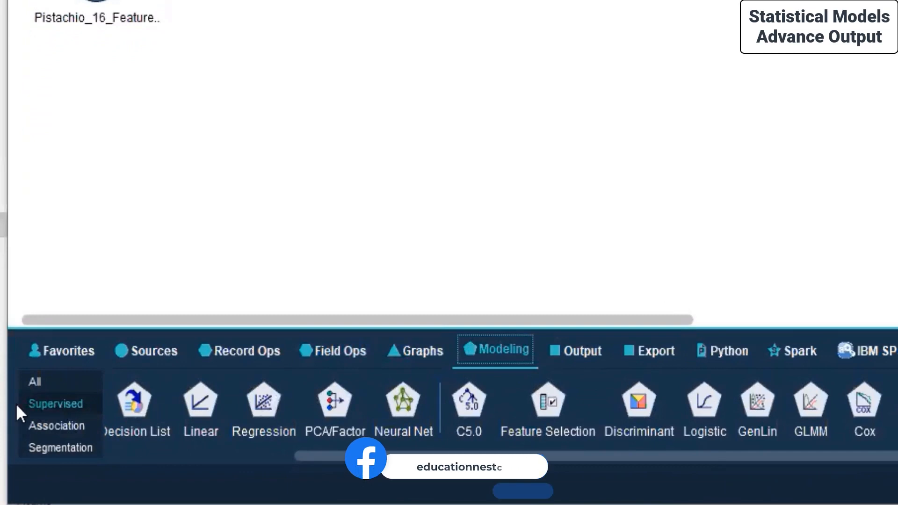
{"action": "left_click", "coordinate": [41, 426]}
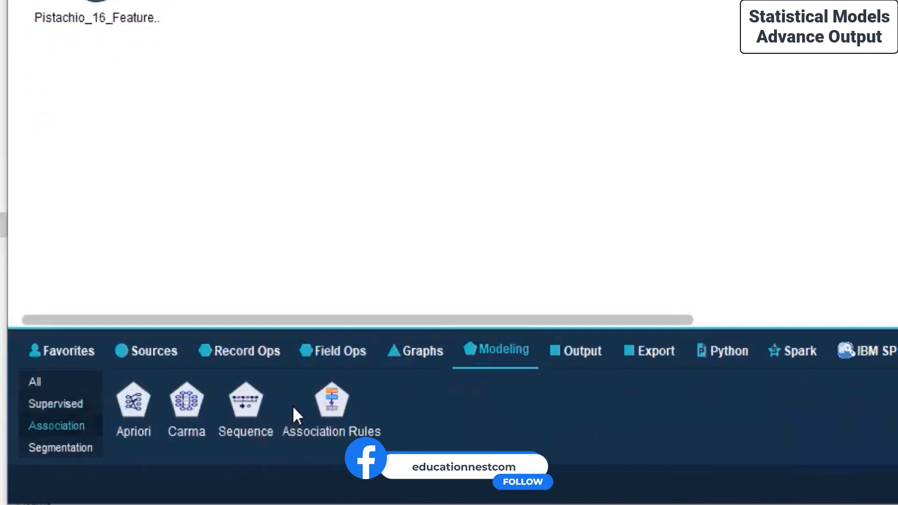
{"action": "left_click", "coordinate": [53, 449]}
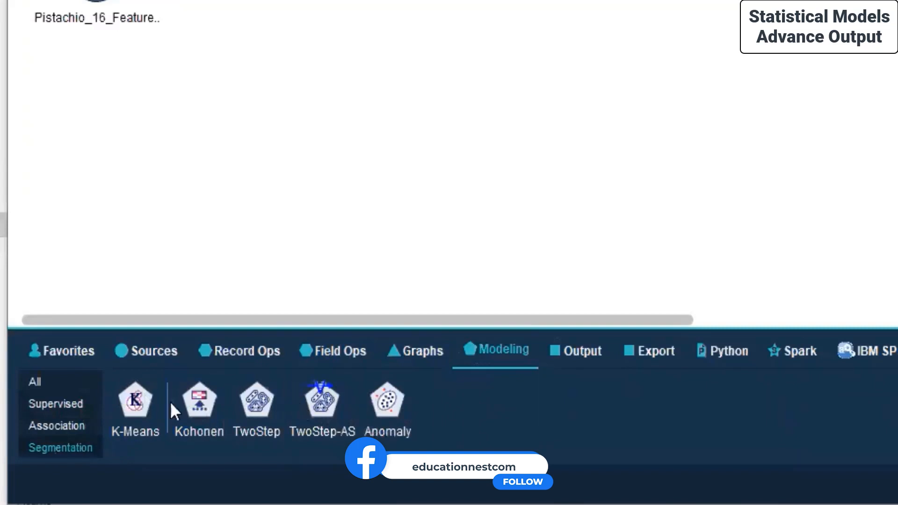
{"action": "left_click", "coordinate": [75, 410]}
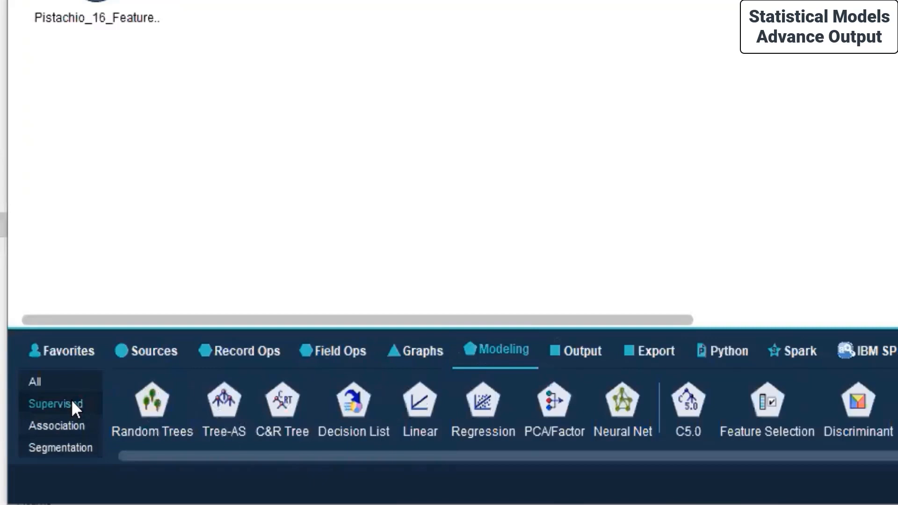
{"action": "left_click", "coordinate": [56, 448]}
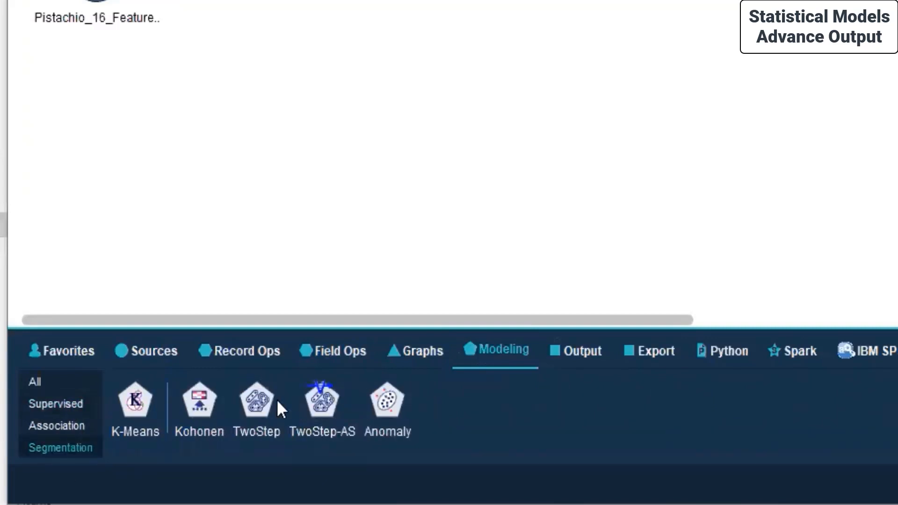
{"action": "left_click", "coordinate": [31, 403]}
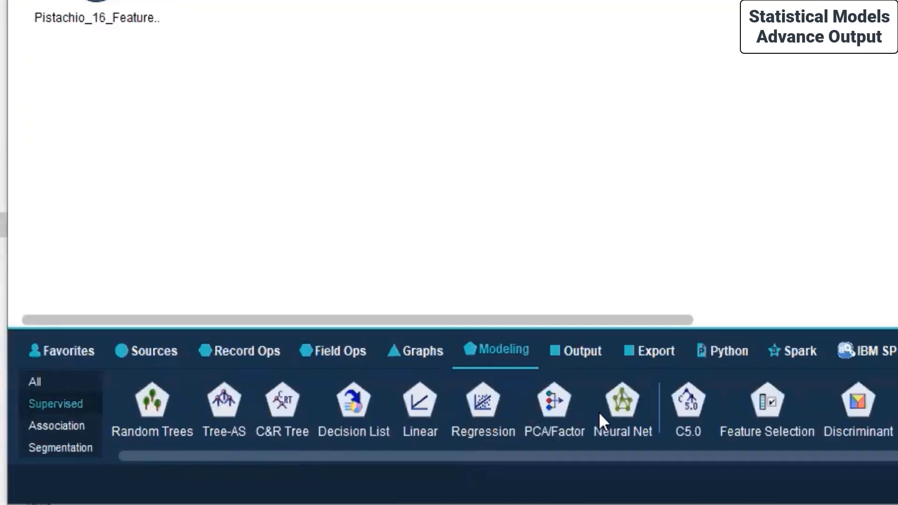
{"action": "double_click", "coordinate": [622, 402]}
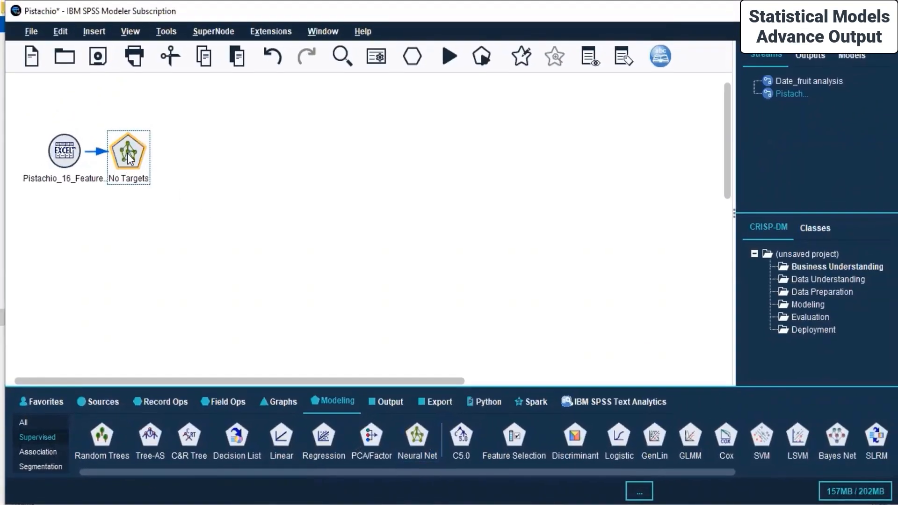
{"action": "left_click_drag", "start_coordinate": [129, 158], "coordinate": [286, 157]}
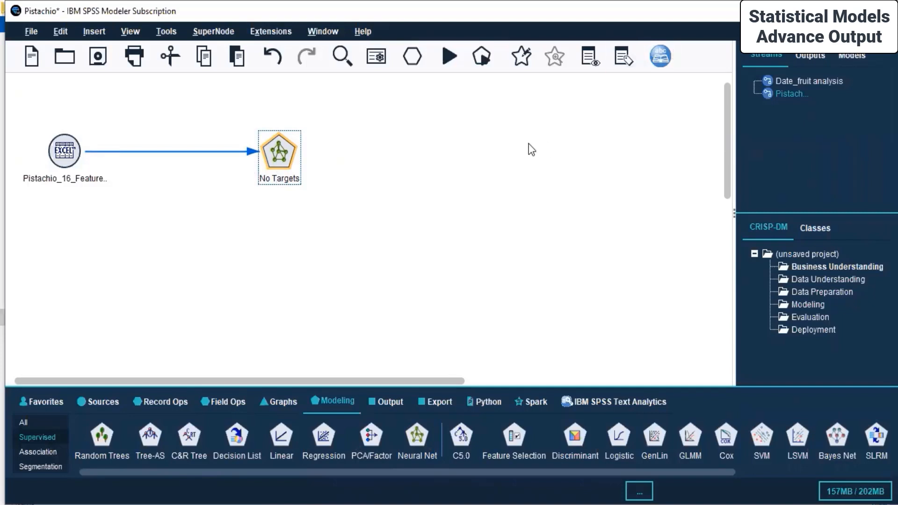
Switch the Neural Net to custom field assignments and set ASPECT_RATIO as the target.
{"action": "right_click", "coordinate": [276, 151]}
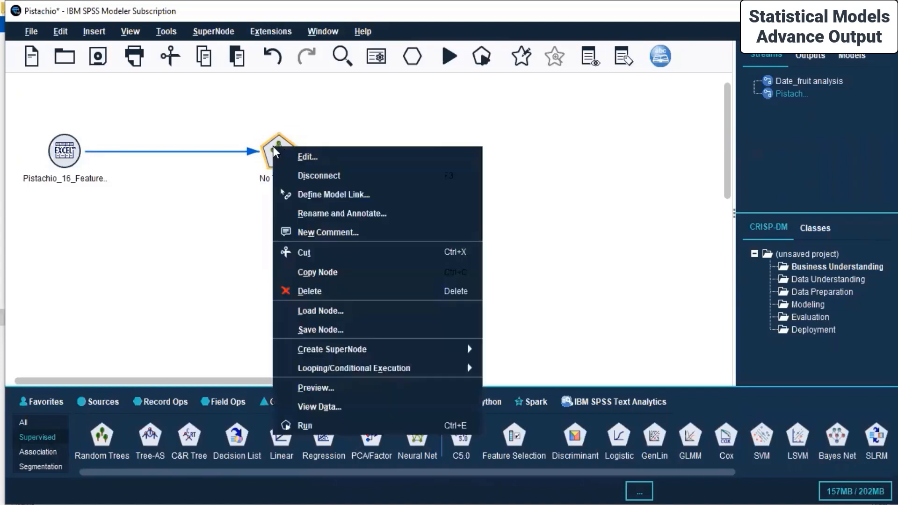
{"action": "left_click", "coordinate": [323, 153]}
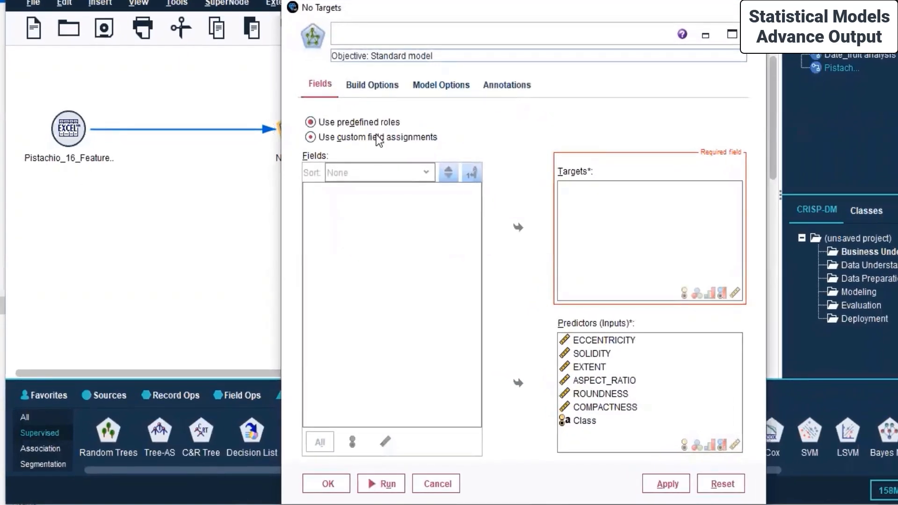
{"action": "left_click", "coordinate": [378, 138]}
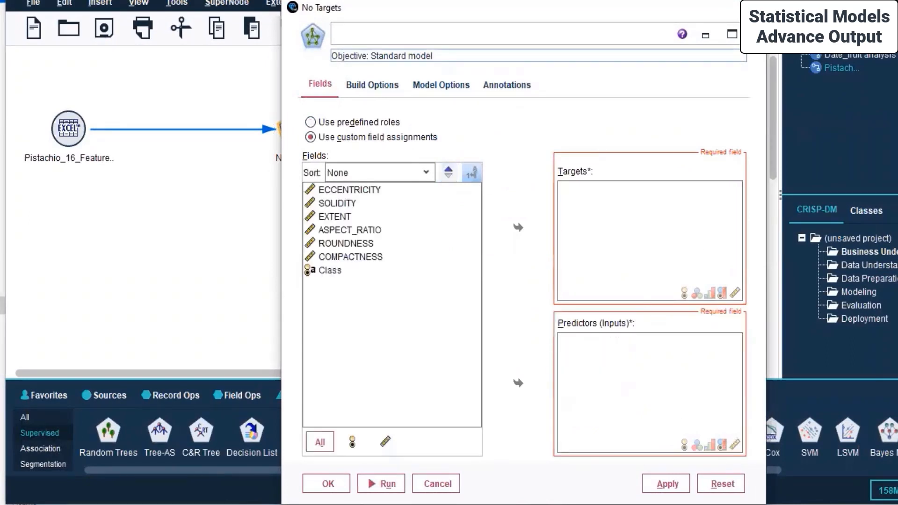
{"action": "left_click", "coordinate": [533, 308]}
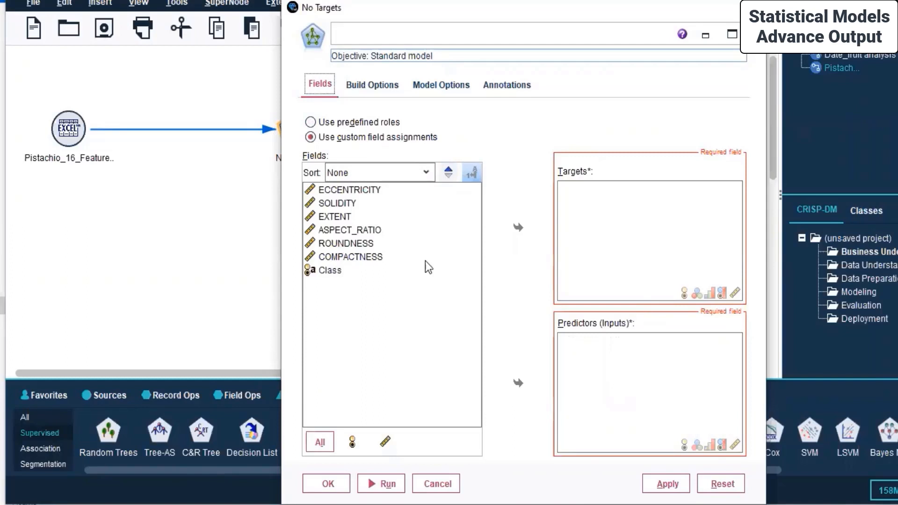
{"action": "left_click", "coordinate": [366, 231]}
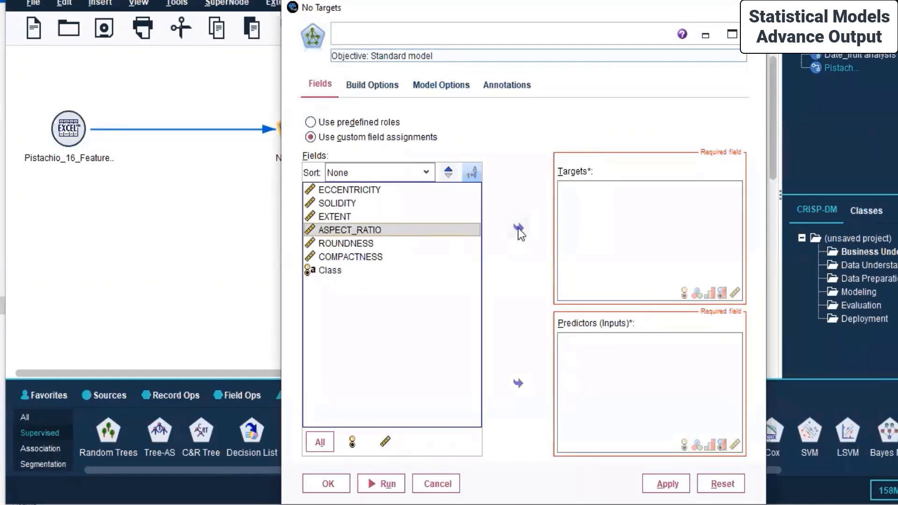
{"action": "left_click", "coordinate": [519, 228]}
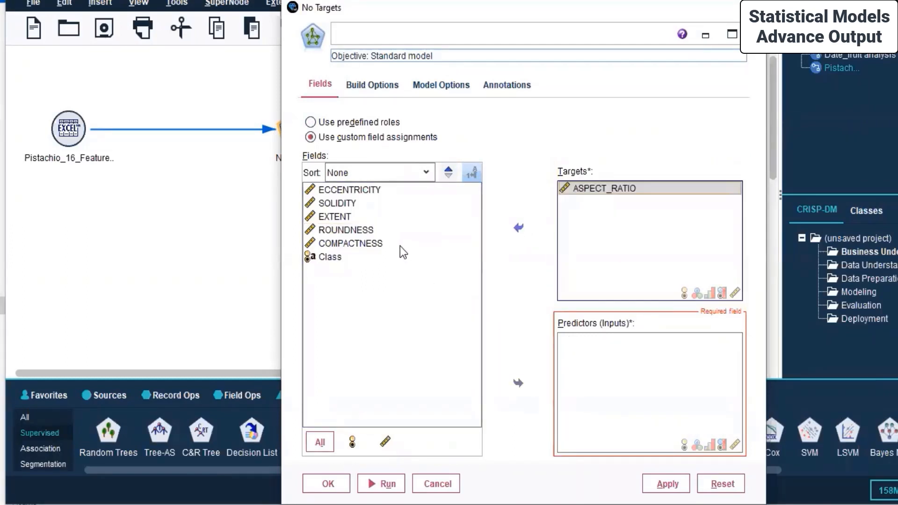
Make ECCENTRICITY, SOLIDITY, EXTENT and the two other shape measures predictors, and apply.
{"action": "left_click", "coordinate": [341, 192]}
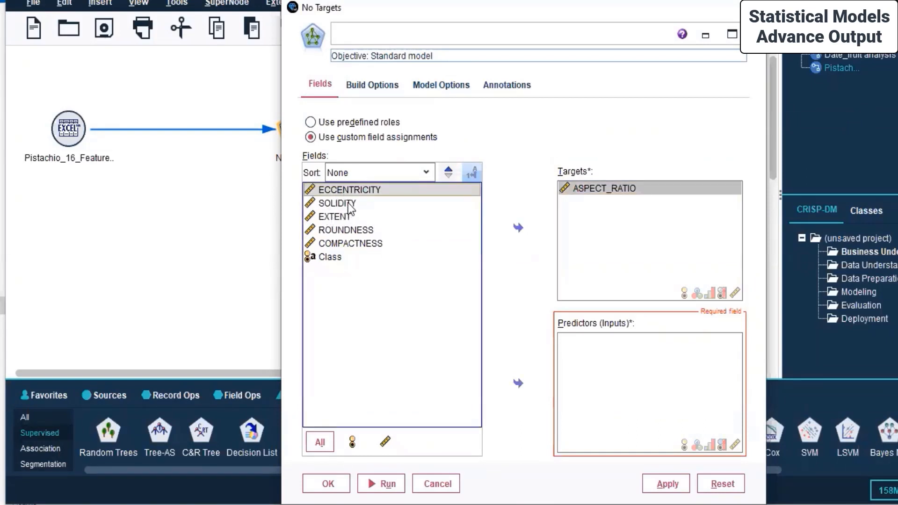
{"action": "left_click", "coordinate": [349, 204], "text": "ctrl"}
{"action": "left_click", "coordinate": [352, 230], "text": "ctrl"}
{"action": "left_click", "coordinate": [358, 243], "text": "ctrl"}
{"action": "left_click", "coordinate": [349, 217], "text": "ctrl"}
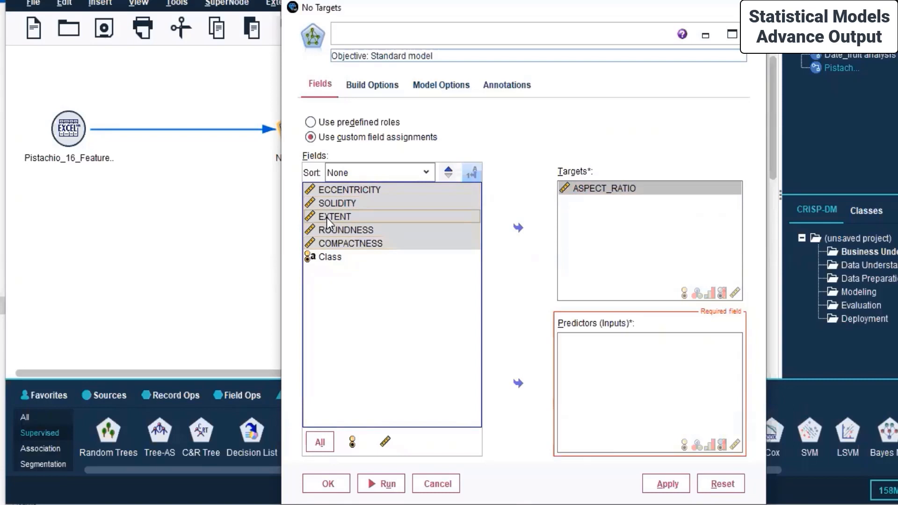
{"action": "left_click", "coordinate": [527, 391]}
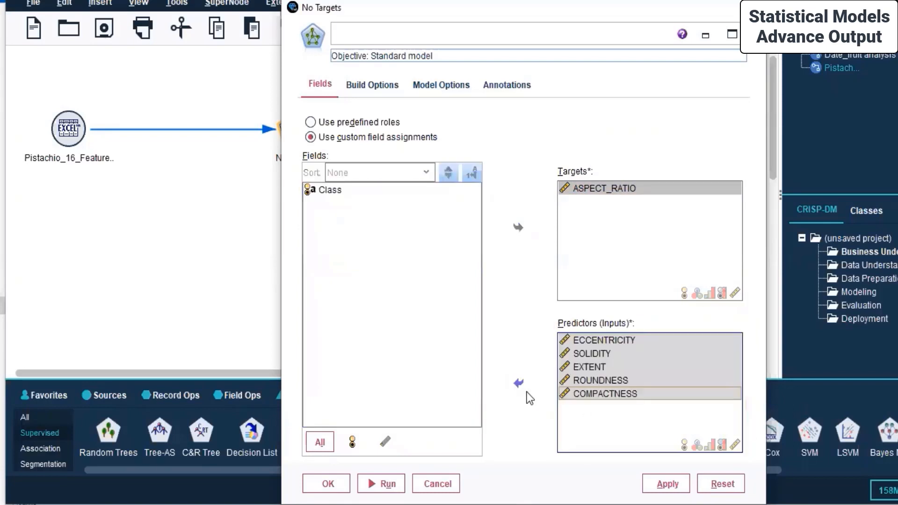
{"action": "left_click", "coordinate": [660, 485]}
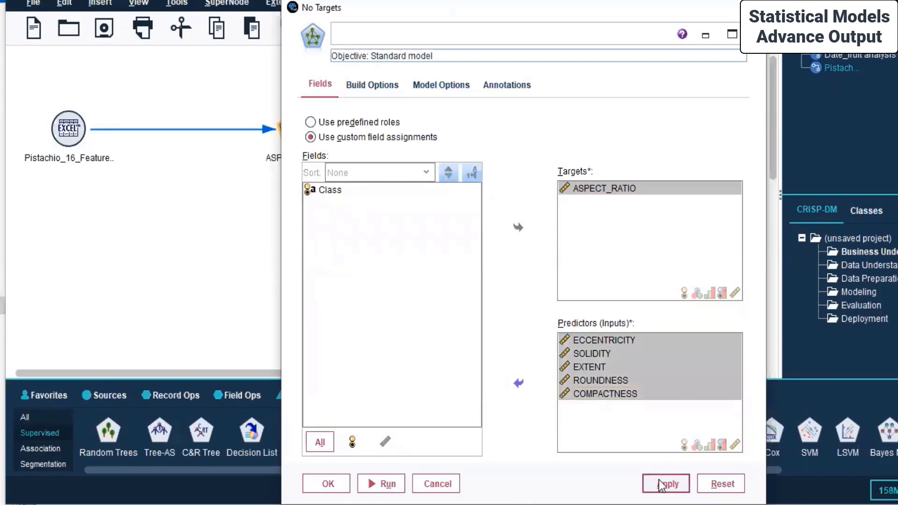
{"action": "left_click", "coordinate": [377, 89]}
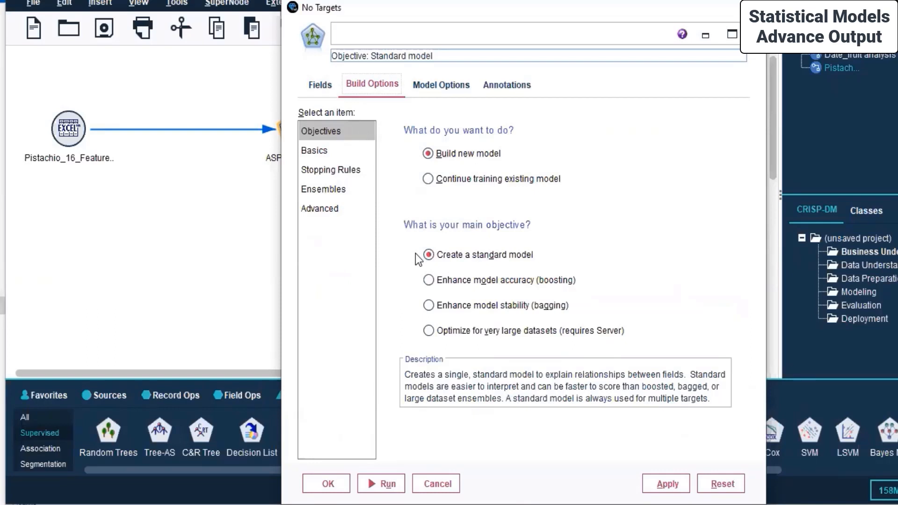
{"action": "left_click", "coordinate": [345, 151]}
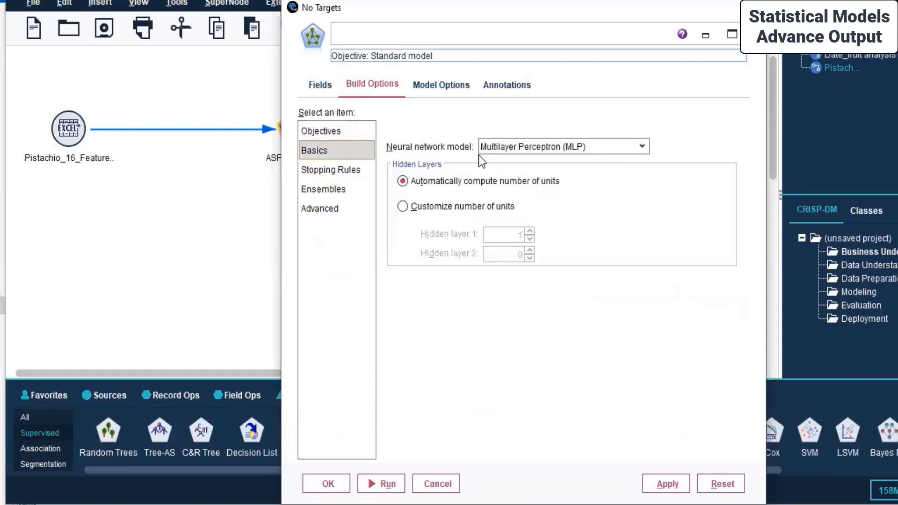
Keep Multilayer Perceptron and review the Stopping Rules, Ensembles and Advanced build settings.
{"action": "left_click", "coordinate": [535, 148]}
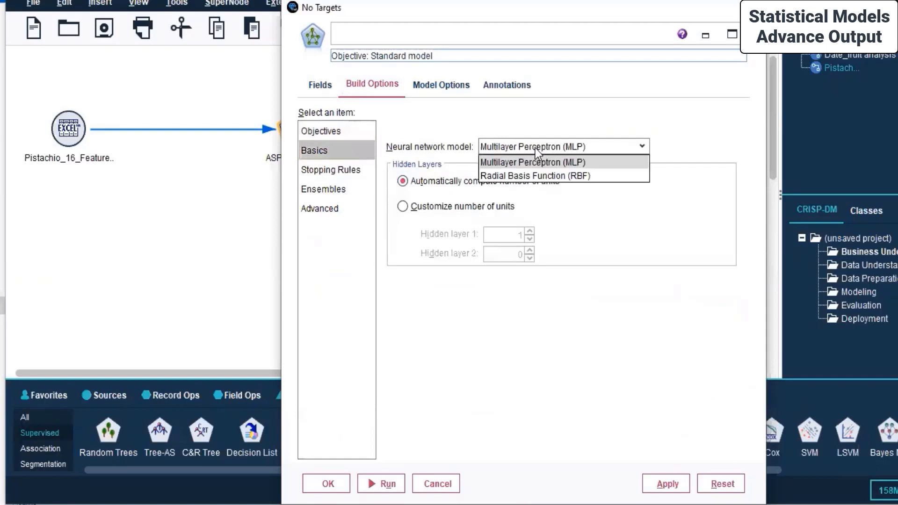
{"action": "left_click", "coordinate": [557, 162]}
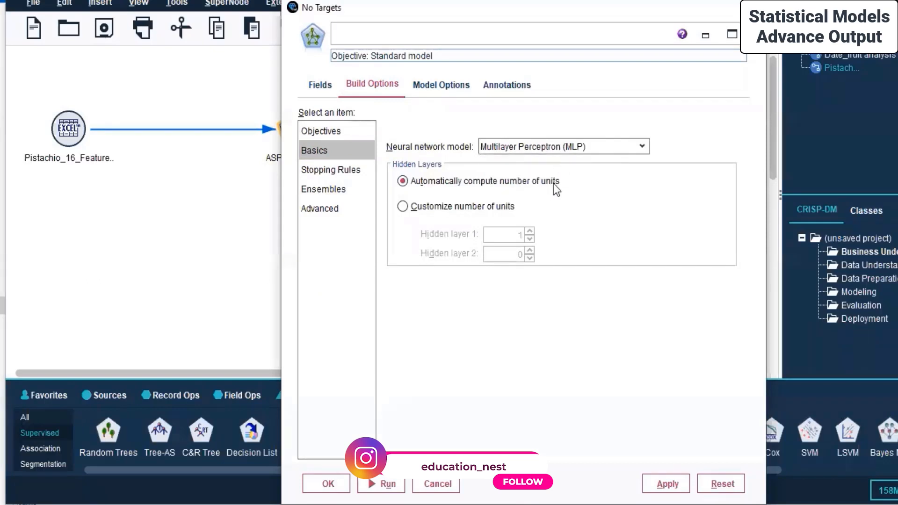
{"action": "left_click", "coordinate": [301, 175]}
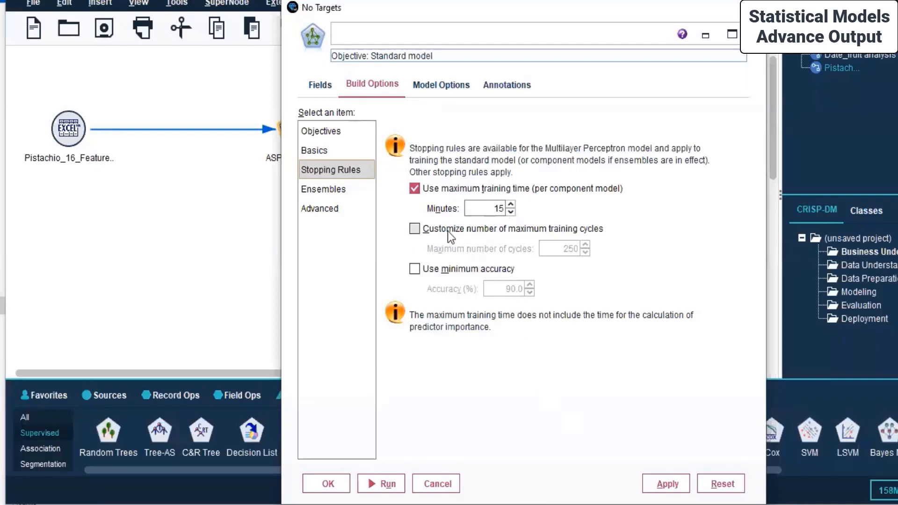
{"action": "left_click", "coordinate": [338, 192]}
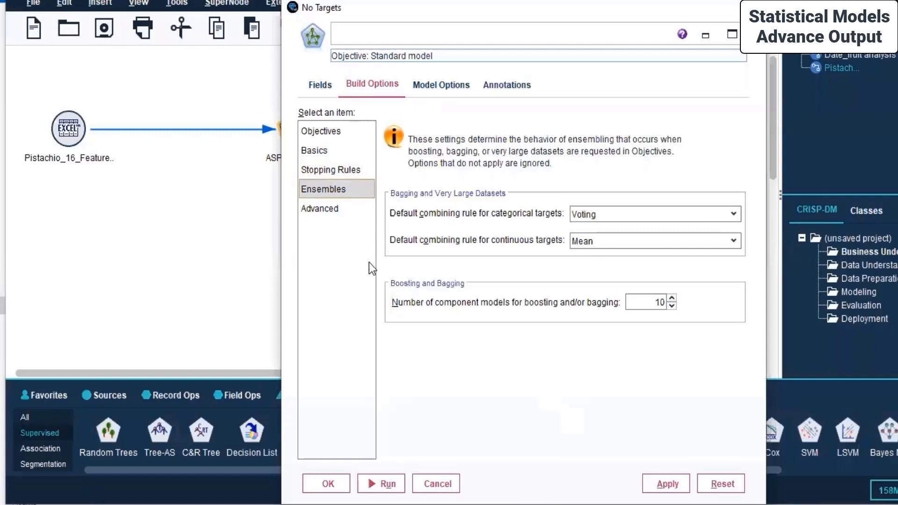
{"action": "left_click", "coordinate": [337, 211]}
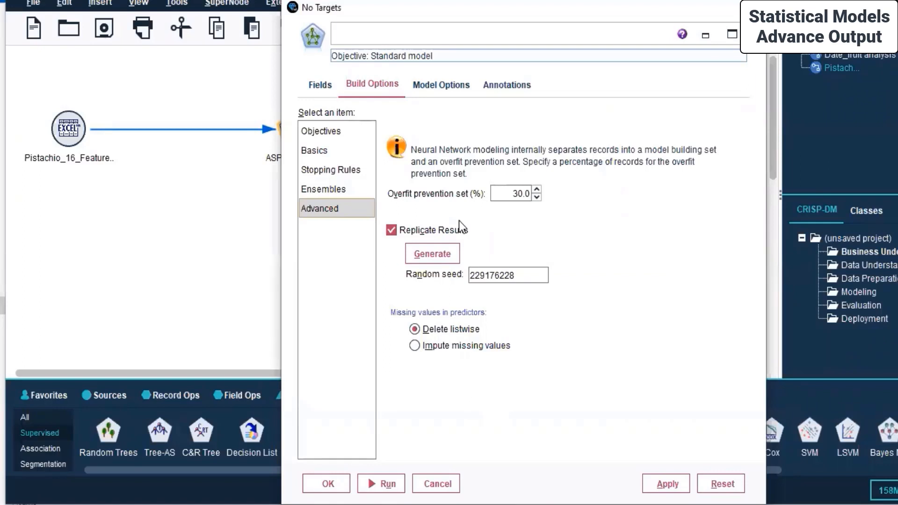
{"action": "left_click", "coordinate": [442, 89]}
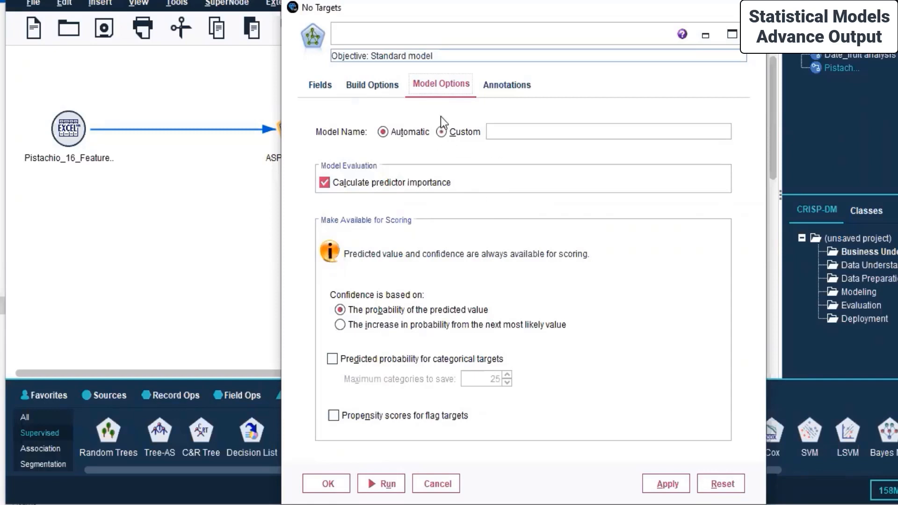
Leave the model name on Automatic, apply the model options, and close the Neural Net settings.
{"action": "left_click", "coordinate": [441, 132]}
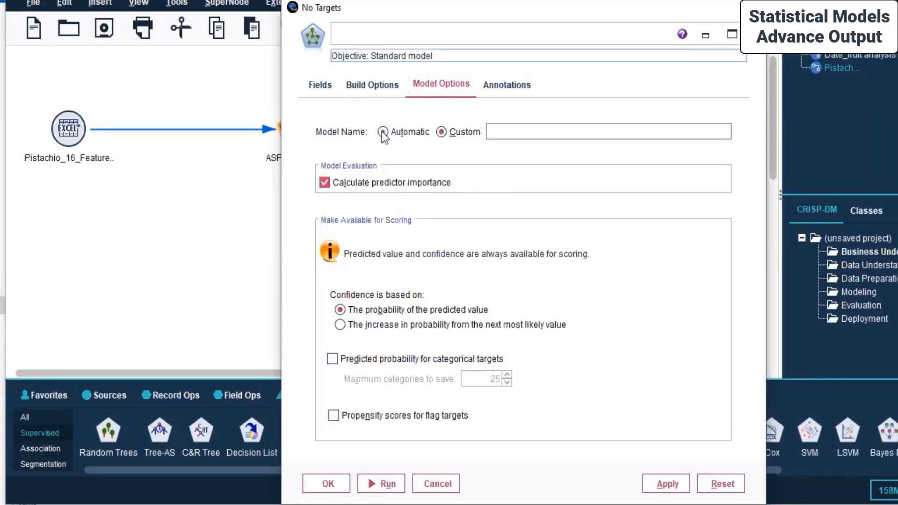
{"action": "left_click", "coordinate": [382, 132]}
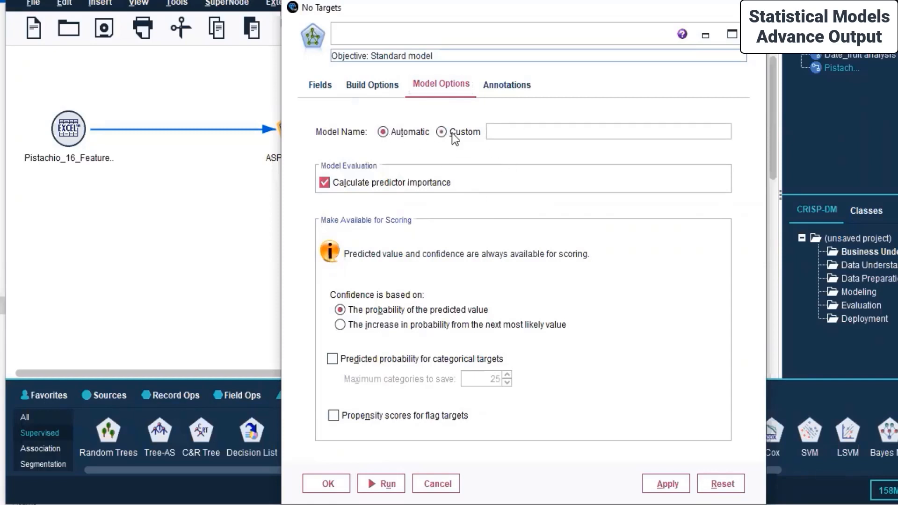
{"action": "left_click", "coordinate": [398, 323]}
{"action": "left_click", "coordinate": [670, 489]}
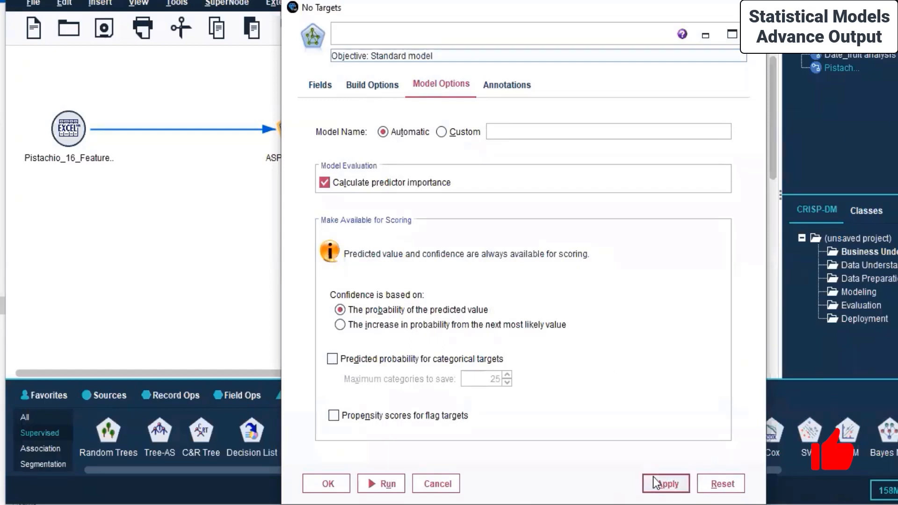
{"action": "left_click", "coordinate": [327, 484]}
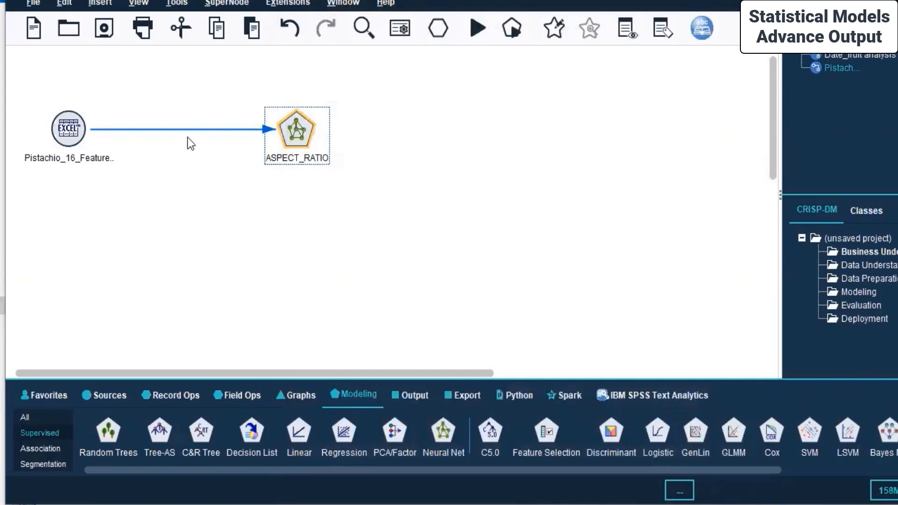
Run the stream from the Pistachio Excel source to generate the ASPECT_RATIO model nugget.
{"action": "left_click", "coordinate": [74, 129]}
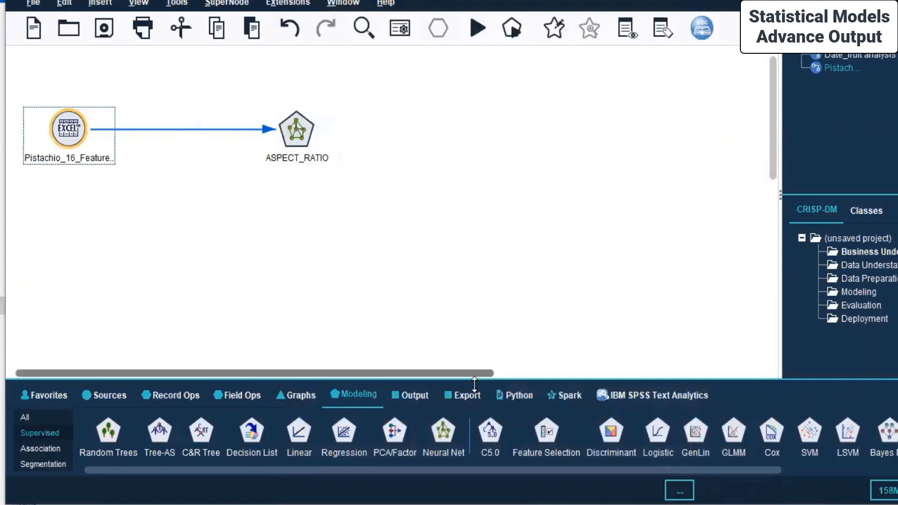
{"action": "right_click", "coordinate": [67, 134]}
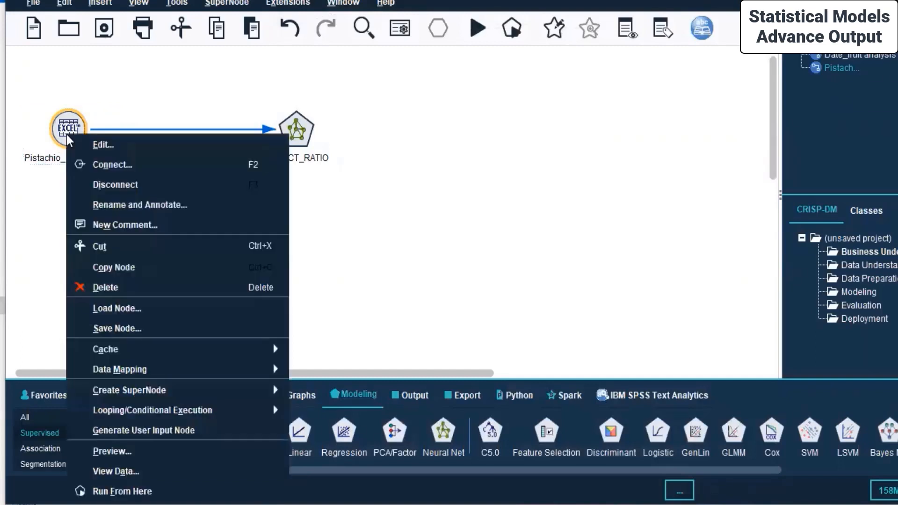
{"action": "left_click", "coordinate": [129, 491]}
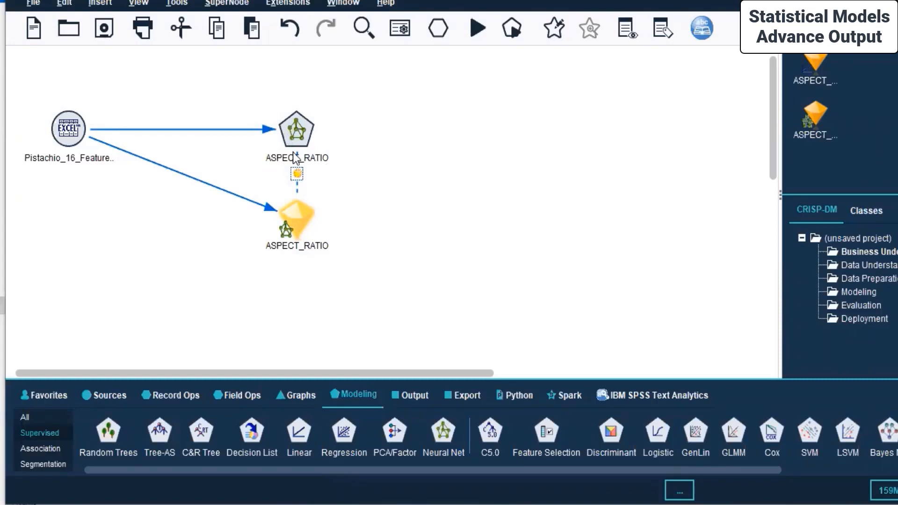
{"action": "left_click", "coordinate": [414, 395]}
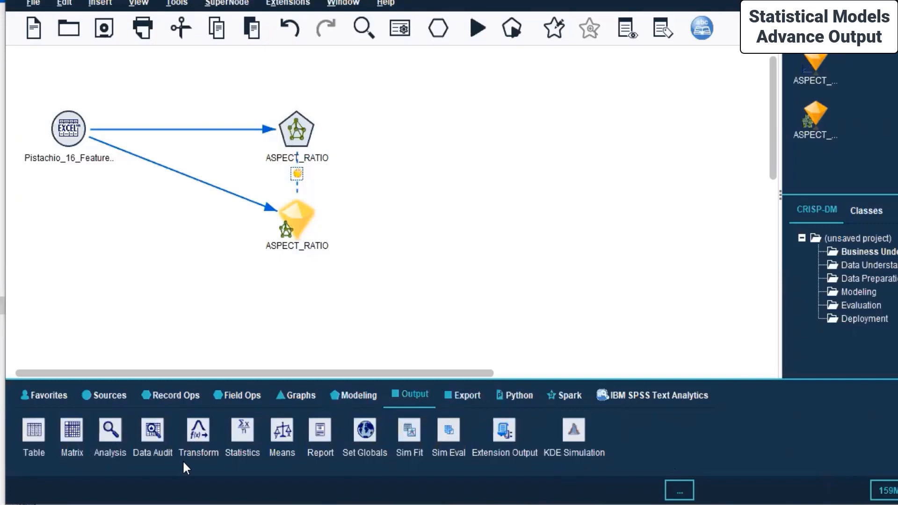
{"action": "right_click", "coordinate": [293, 224]}
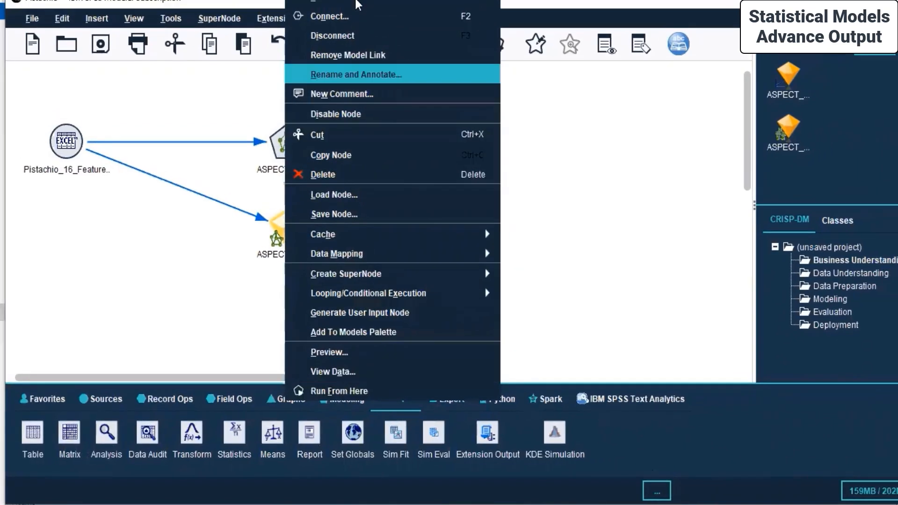
Open the ASPECT_RATIO nugget, reposition its window, and display the network diagram.
{"action": "left_click", "coordinate": [333, 11]}
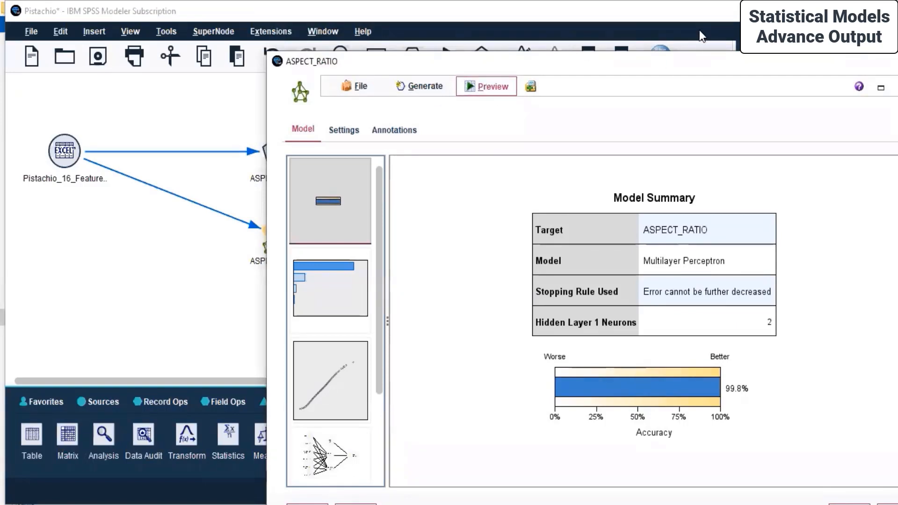
{"action": "left_click_drag", "start_coordinate": [652, 65], "coordinate": [460, 61]}
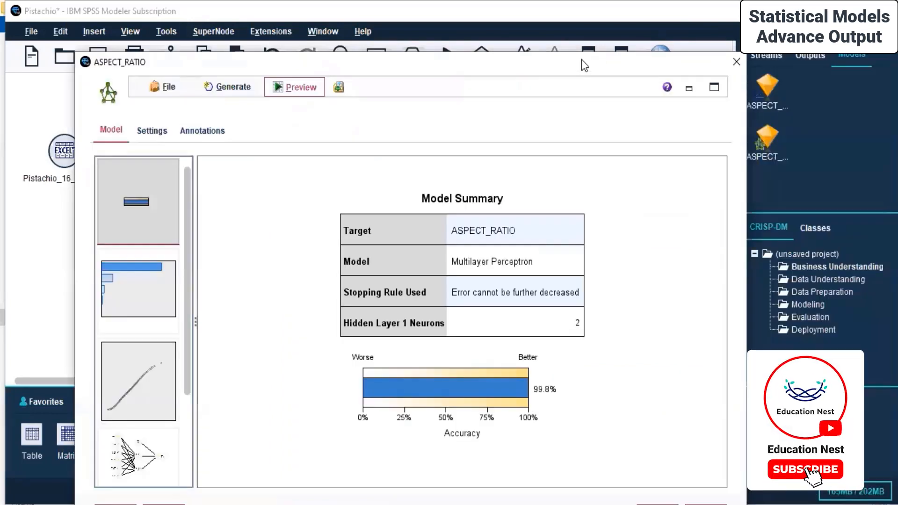
{"action": "left_click_drag", "start_coordinate": [581, 60], "coordinate": [586, 33]}
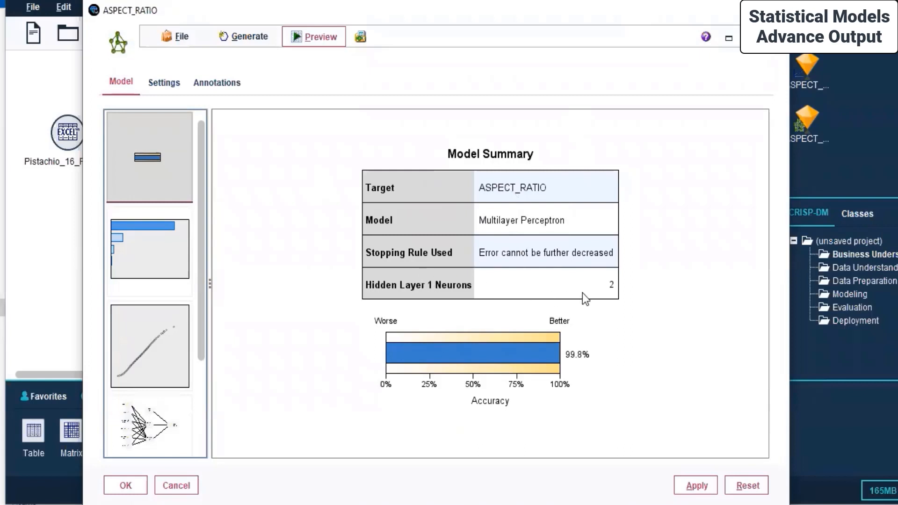
{"action": "left_click", "coordinate": [152, 410]}
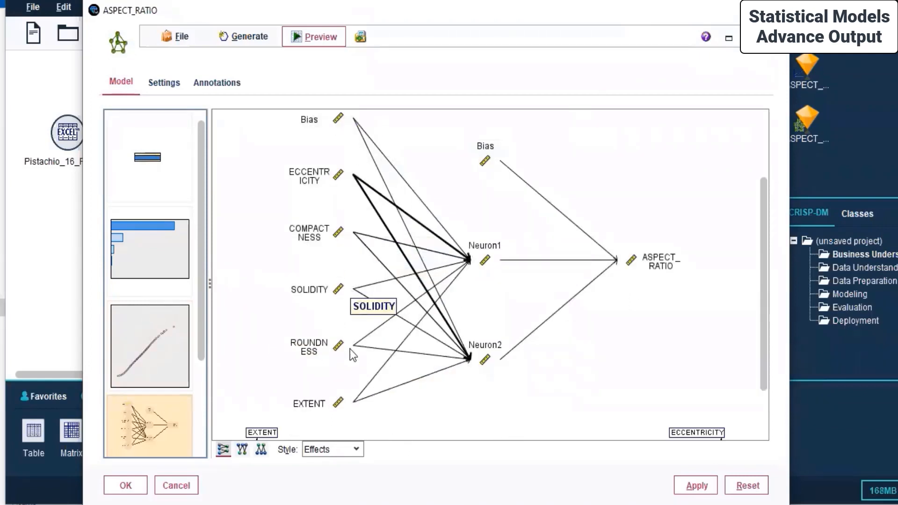
{"action": "mouse_move", "coordinate": [489, 263]}
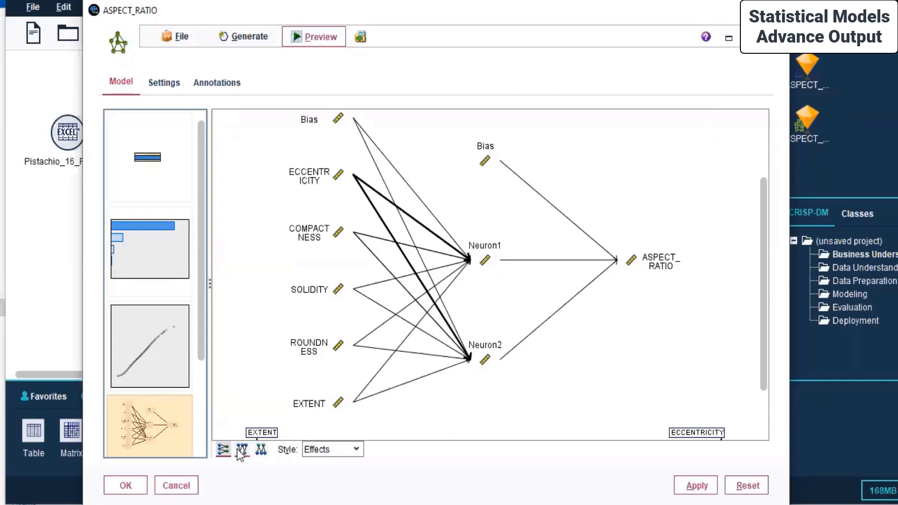
Try top-to-bottom and bottom-to-top layouts, set Style to Coefficients, then return to left-to-right.
{"action": "left_click", "coordinate": [225, 449]}
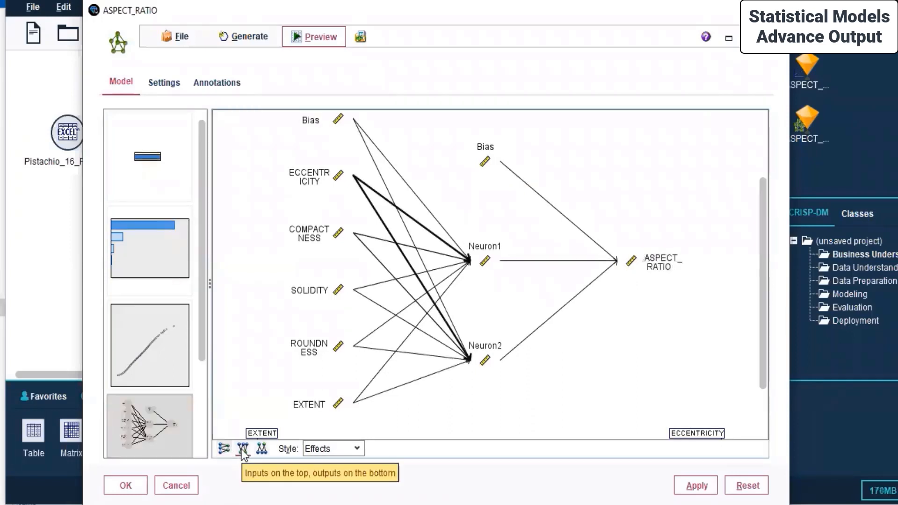
{"action": "left_click", "coordinate": [242, 449]}
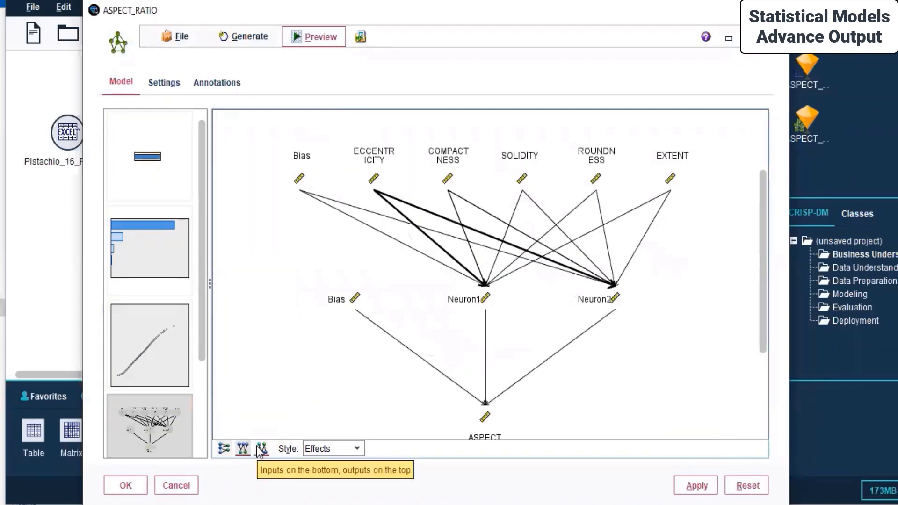
{"action": "left_click", "coordinate": [261, 449]}
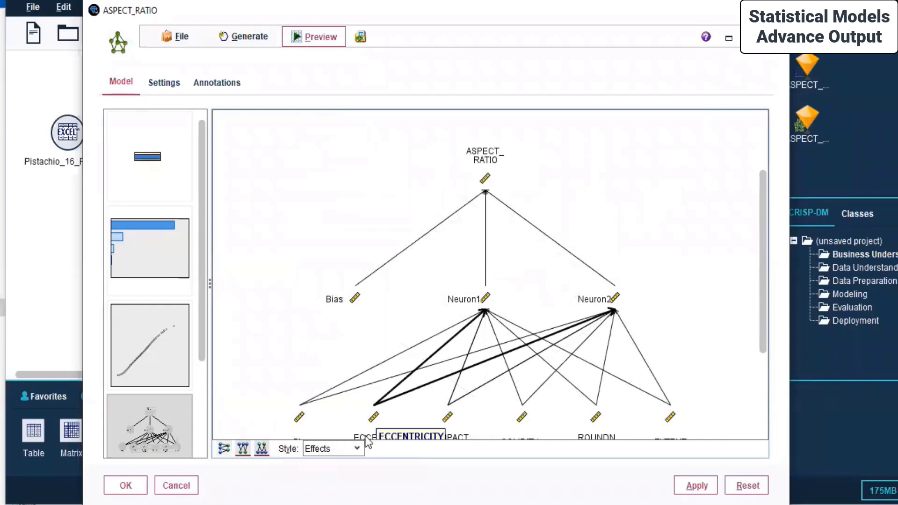
{"action": "left_click", "coordinate": [332, 450]}
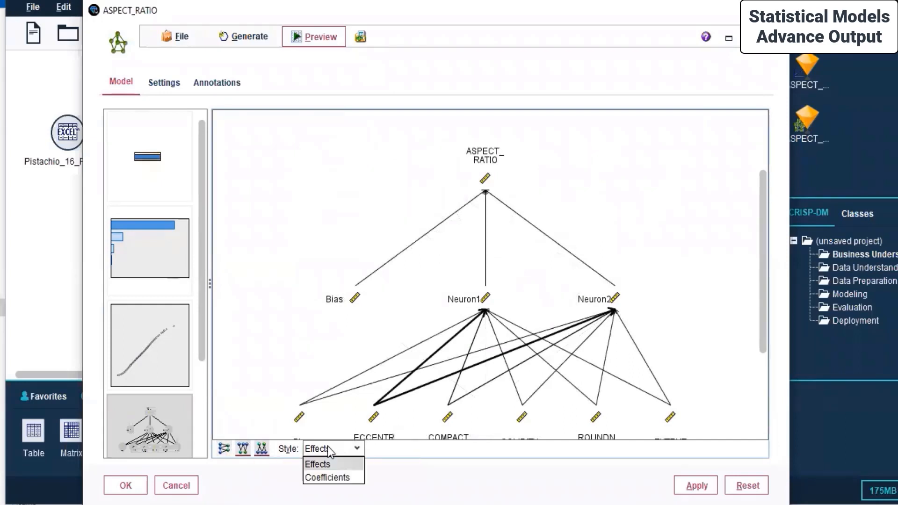
{"action": "left_click", "coordinate": [320, 477]}
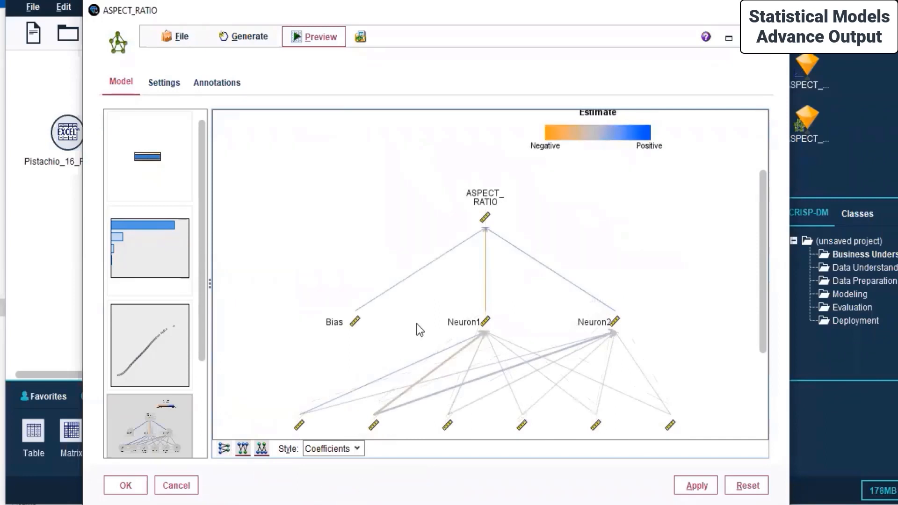
{"action": "scroll", "coordinate": [417, 323], "scroll_direction": "down", "scroll_amount": 5}
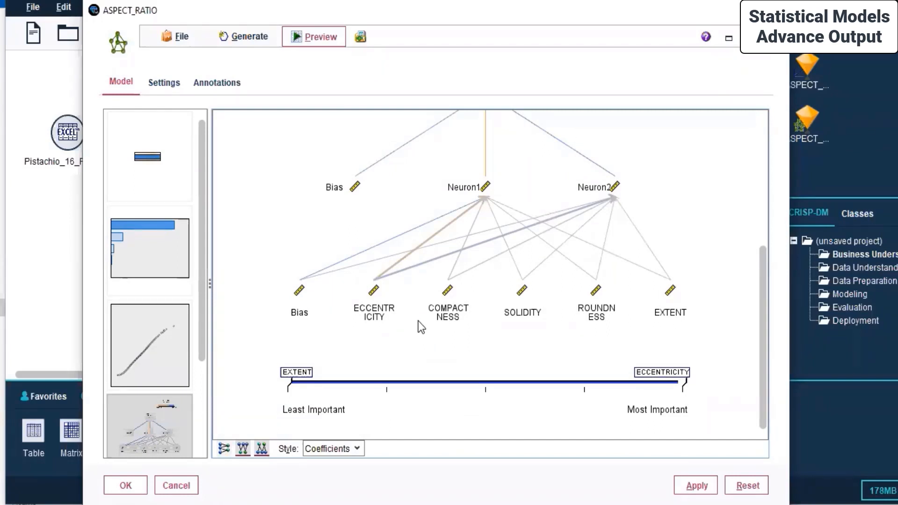
{"action": "scroll", "coordinate": [418, 320], "scroll_direction": "up", "scroll_amount": 5}
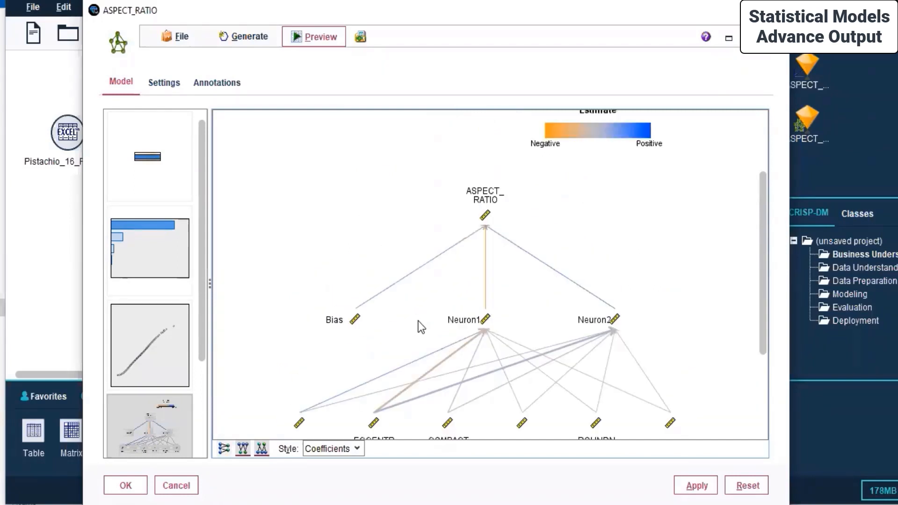
{"action": "left_click", "coordinate": [224, 449]}
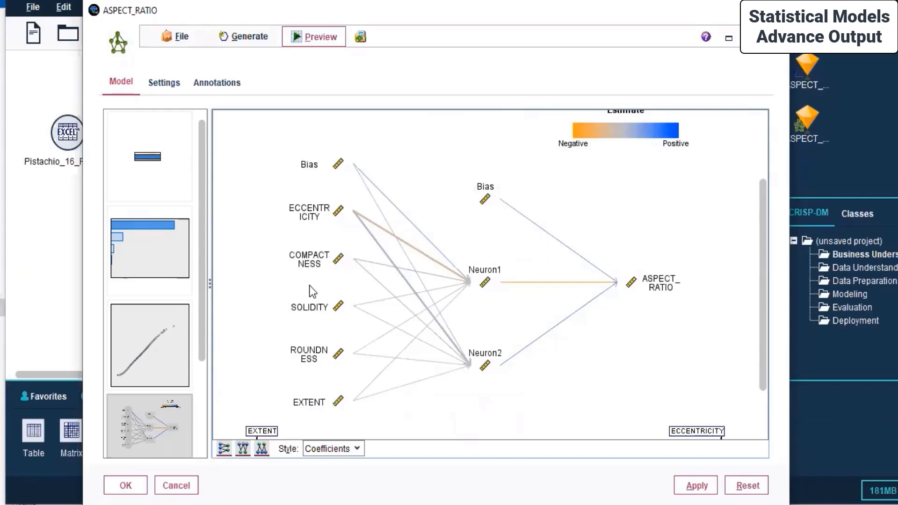
Preview sample records scored by the model, dismiss the Generate menu, and view the model summary.
{"action": "left_click", "coordinate": [303, 37]}
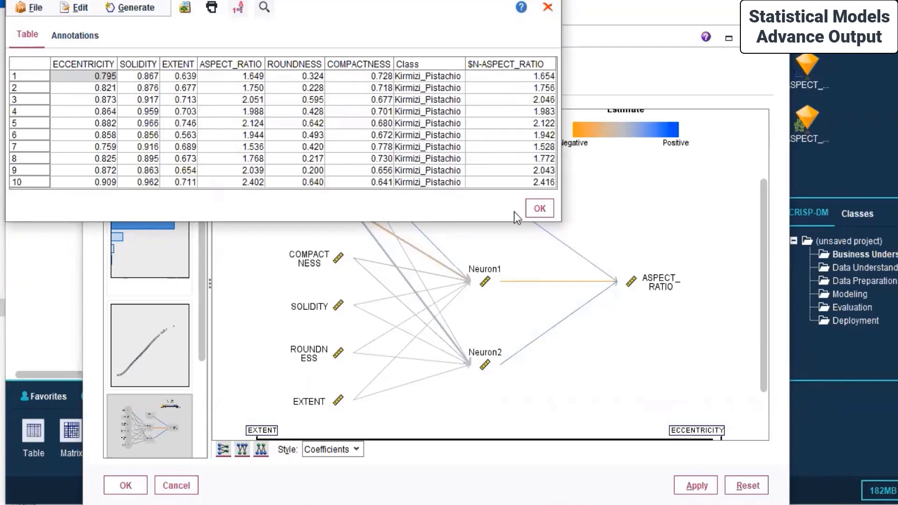
{"action": "left_click", "coordinate": [538, 210]}
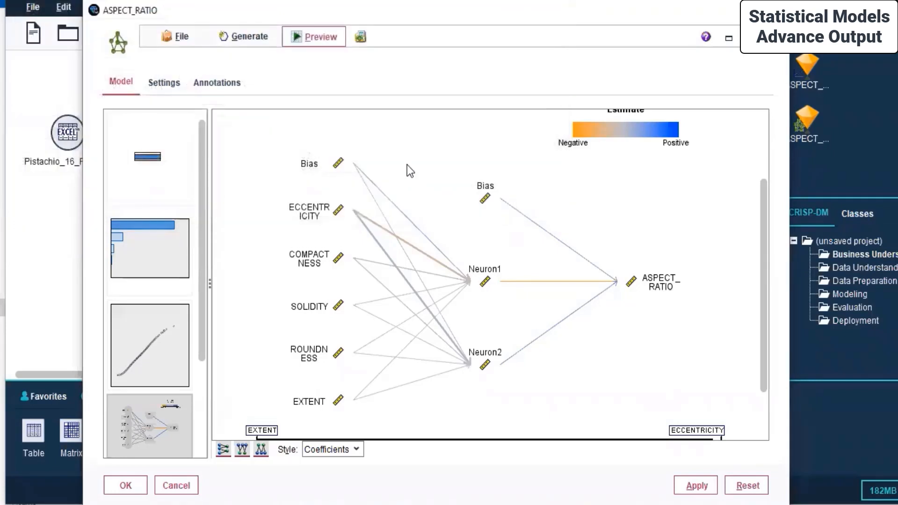
{"action": "left_click", "coordinate": [259, 33]}
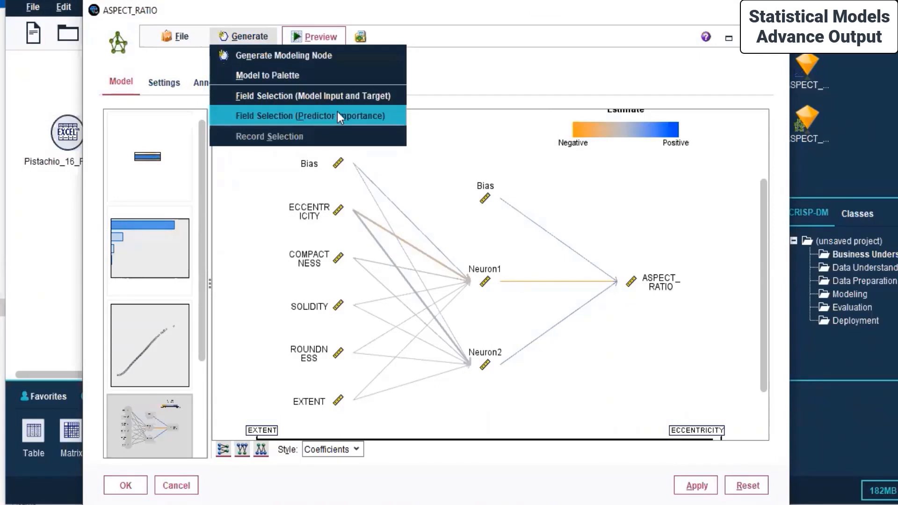
{"action": "left_click", "coordinate": [476, 74]}
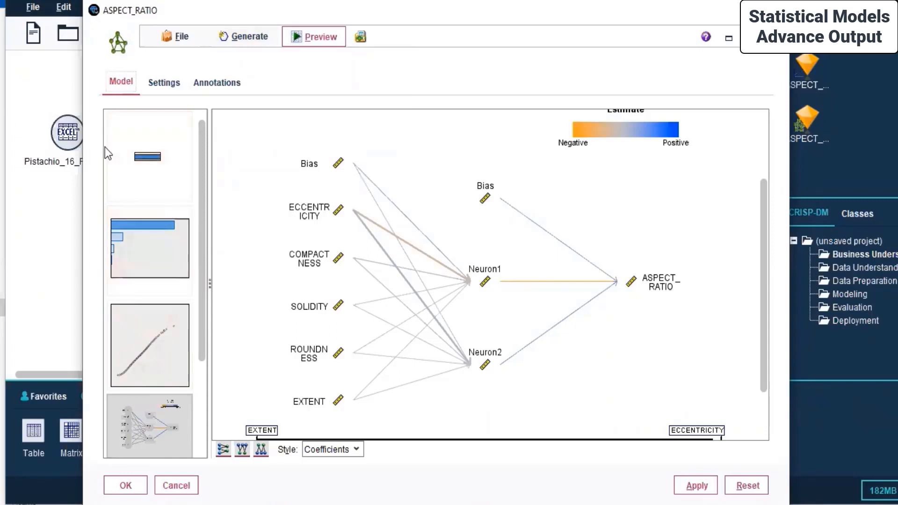
{"action": "left_click", "coordinate": [153, 174]}
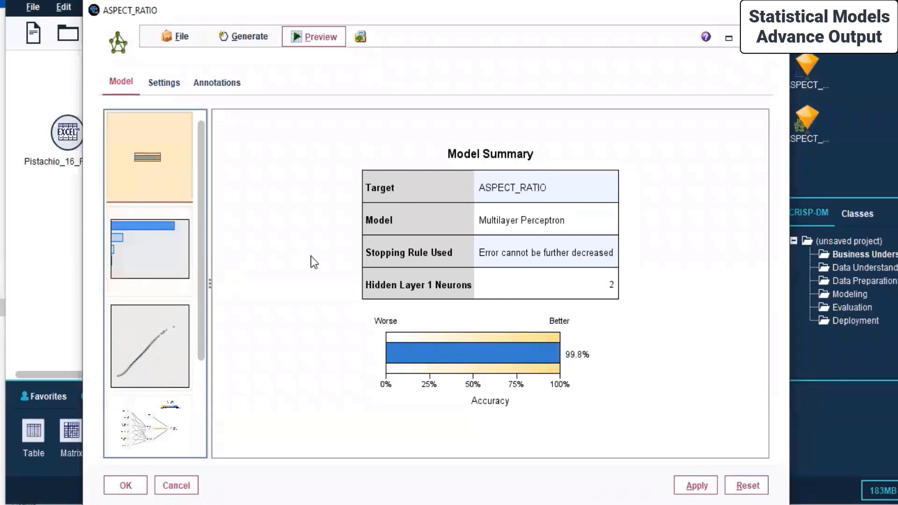
Inspect the Predictor Importance bars, then revisit the model summary and network diagram.
{"action": "left_click", "coordinate": [153, 245]}
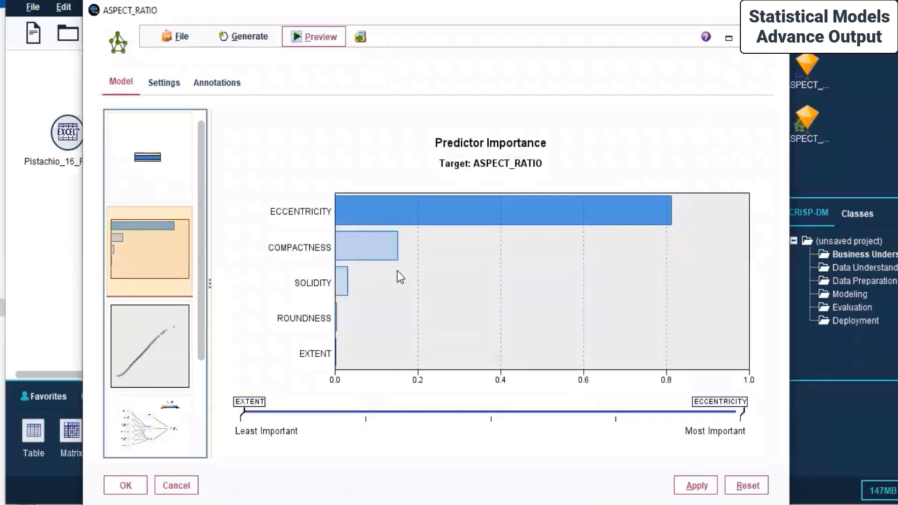
{"action": "mouse_move", "coordinate": [450, 215]}
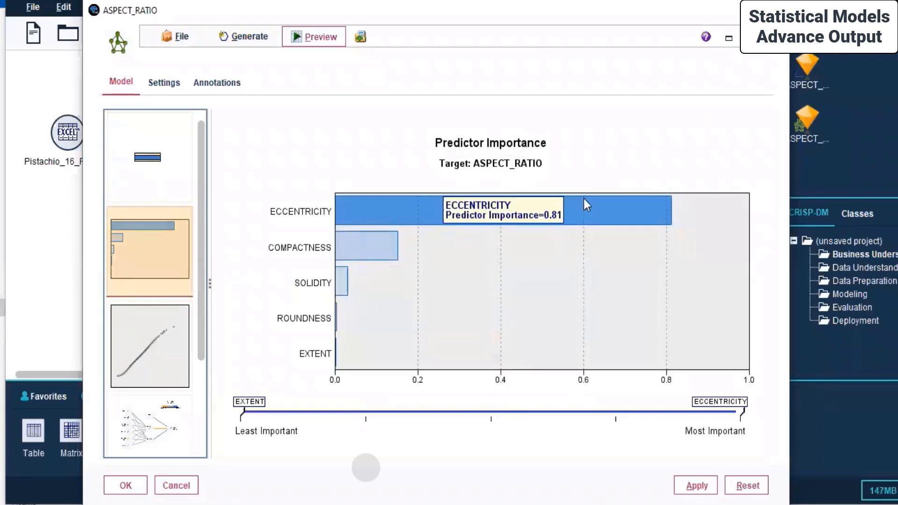
{"action": "mouse_move", "coordinate": [365, 241]}
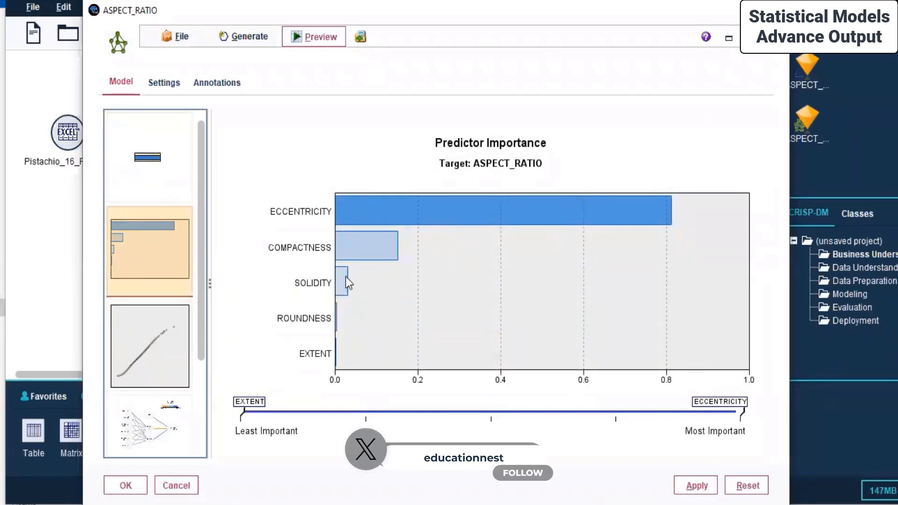
{"action": "mouse_move", "coordinate": [336, 370]}
{"action": "left_click", "coordinate": [143, 160]}
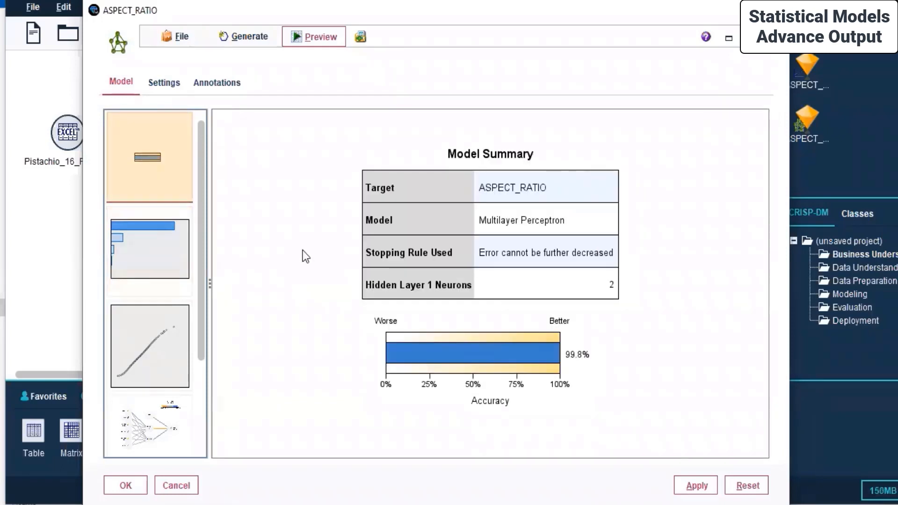
{"action": "left_click", "coordinate": [143, 429]}
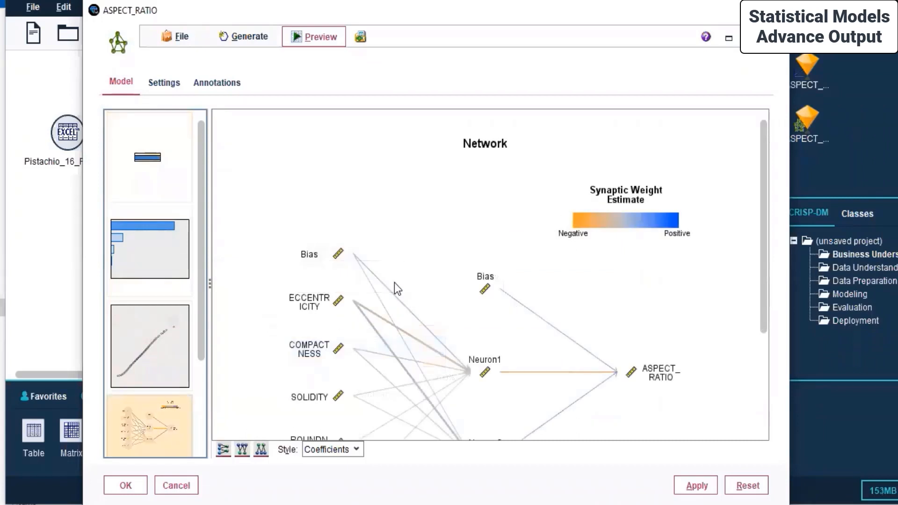
{"action": "mouse_move", "coordinate": [417, 346]}
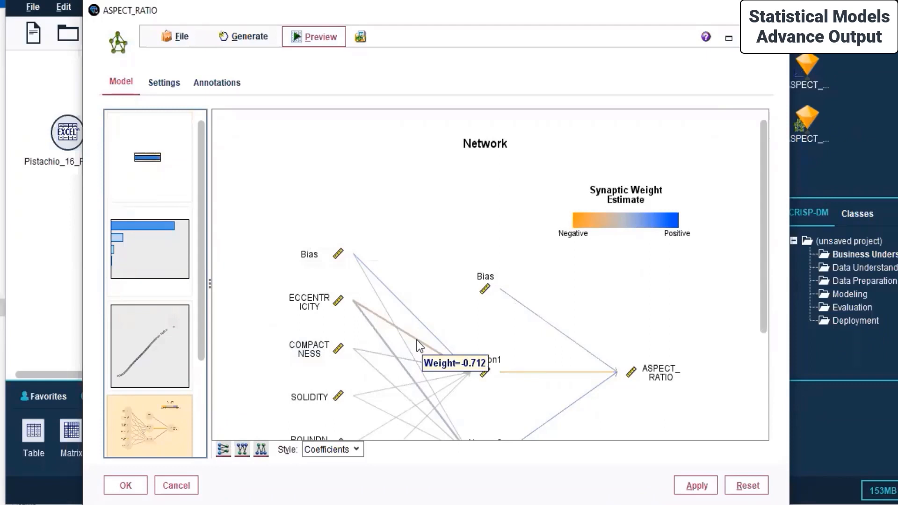
Return to Predictor Importance: ECCENTRICITY near 0.8, COMPACTNESS 0.15, ROUNDNESS and EXTENT 0.00.
{"action": "left_click", "coordinate": [153, 241]}
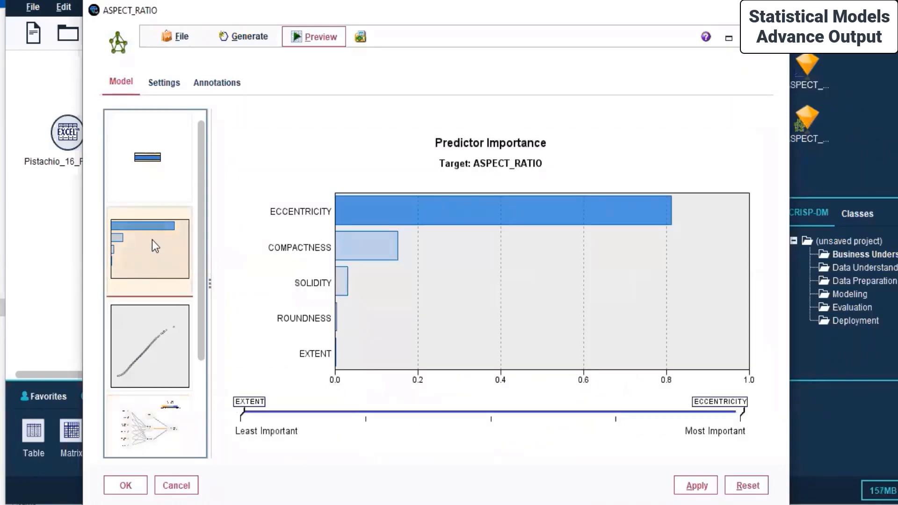
{"action": "left_click", "coordinate": [158, 430]}
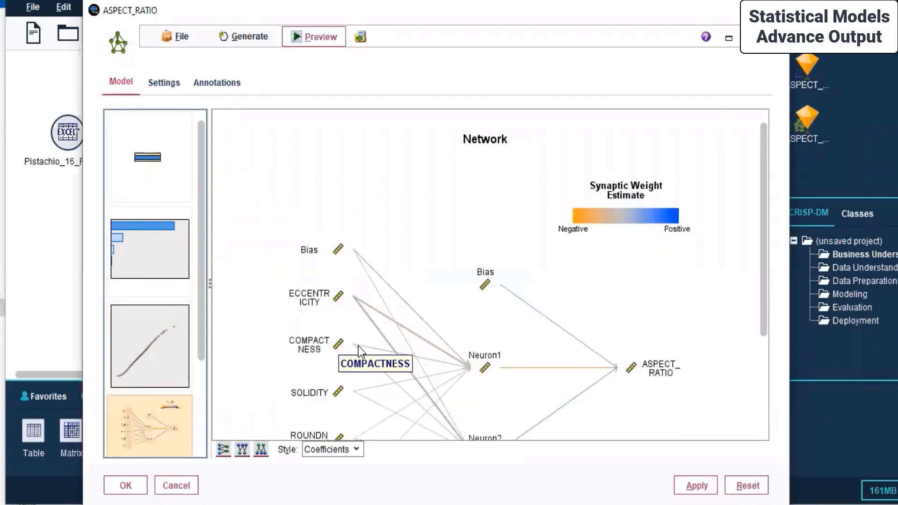
{"action": "scroll", "coordinate": [358, 349], "scroll_direction": "down", "scroll_amount": 3}
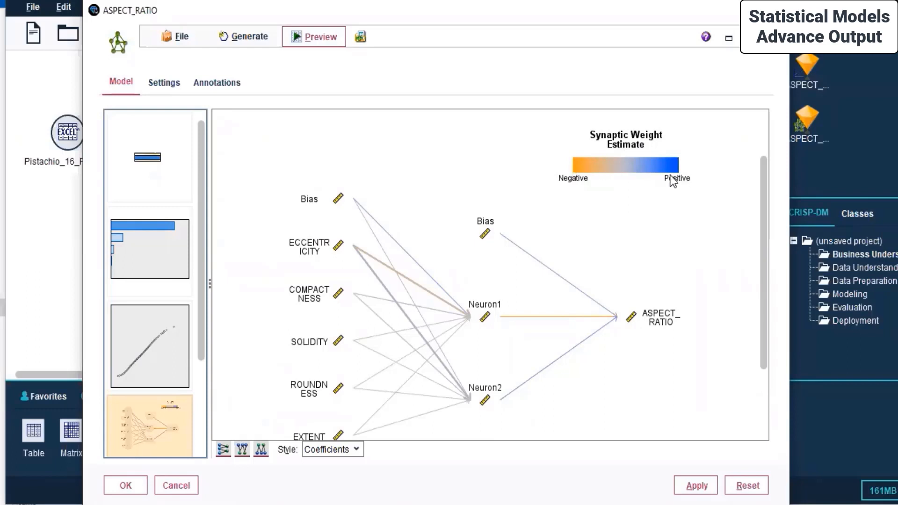
{"action": "left_click", "coordinate": [136, 234]}
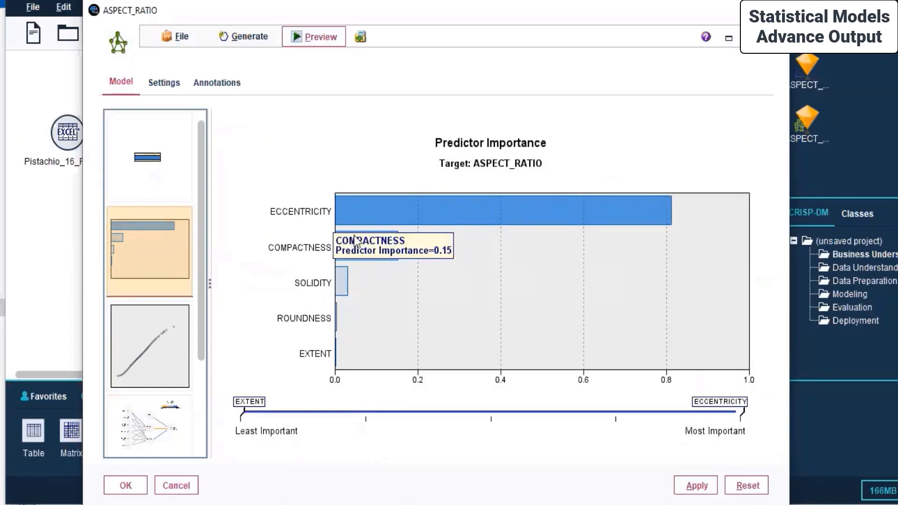
{"action": "mouse_move", "coordinate": [338, 279]}
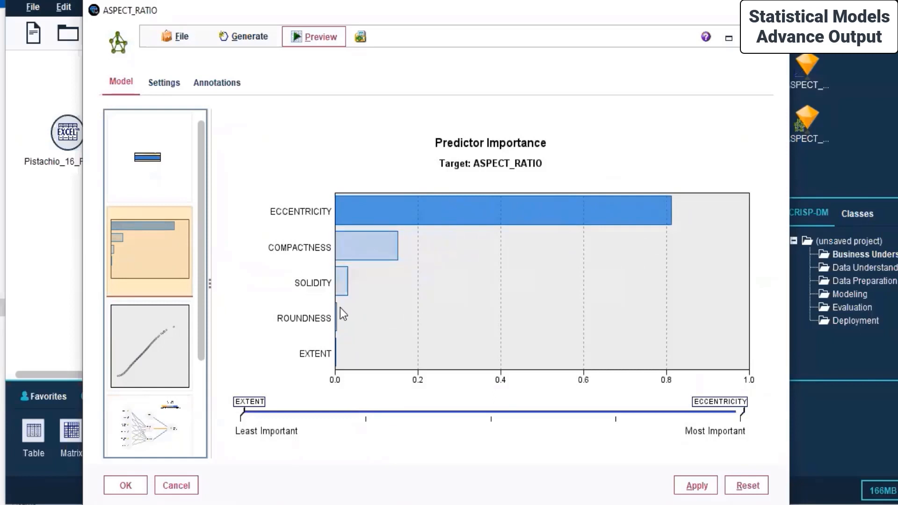
{"action": "mouse_move", "coordinate": [337, 309]}
{"action": "mouse_move", "coordinate": [337, 354]}
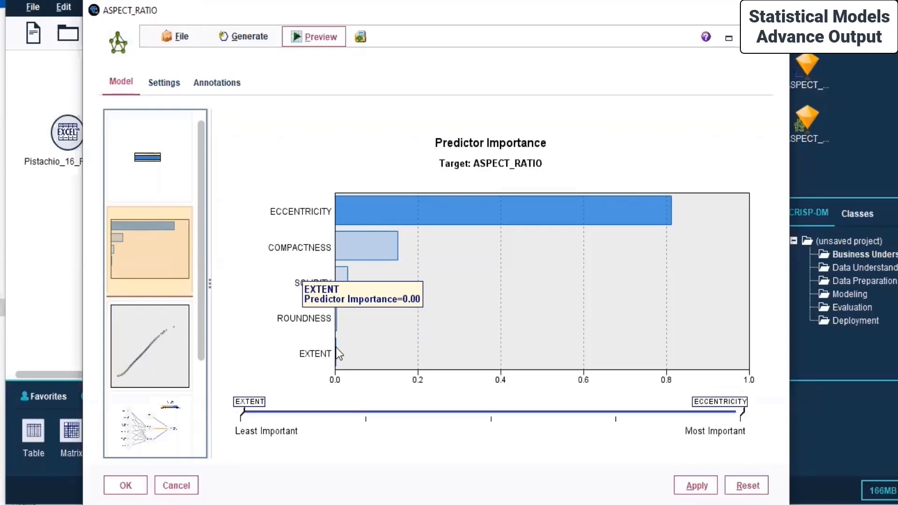
Show the Predicted by Observed scatterplot for the ASPECT_RATIO neural net and apply it.
{"action": "left_click", "coordinate": [158, 328]}
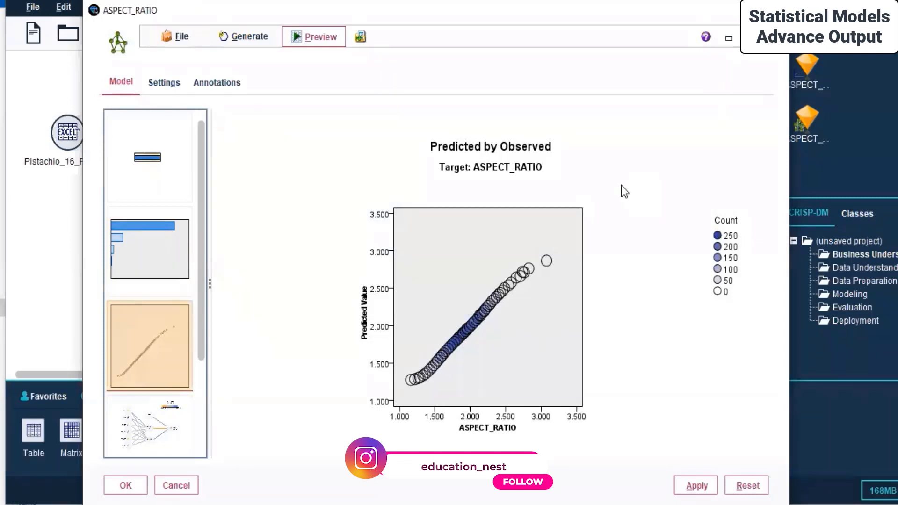
{"action": "left_click", "coordinate": [697, 482]}
Close the model nugget and place a new Analysis output node on the canvas.
{"action": "left_click", "coordinate": [125, 485]}
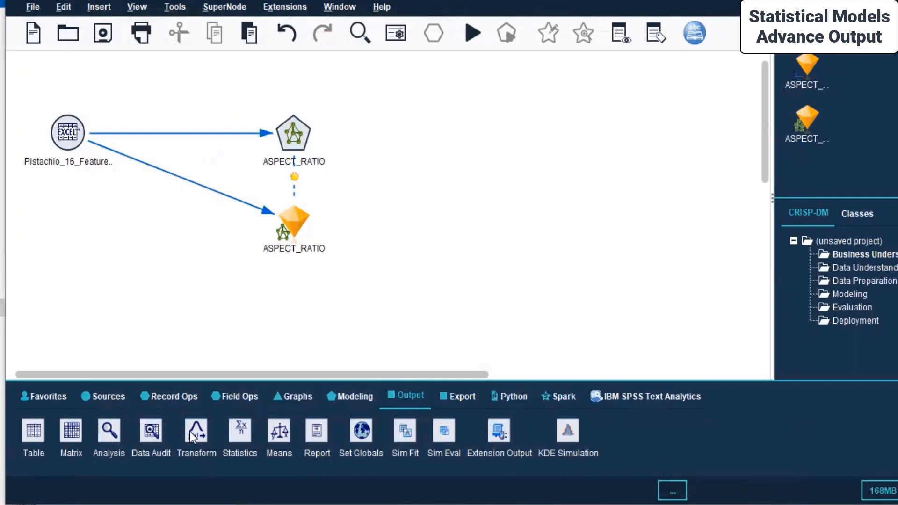
{"action": "left_click", "coordinate": [107, 435]}
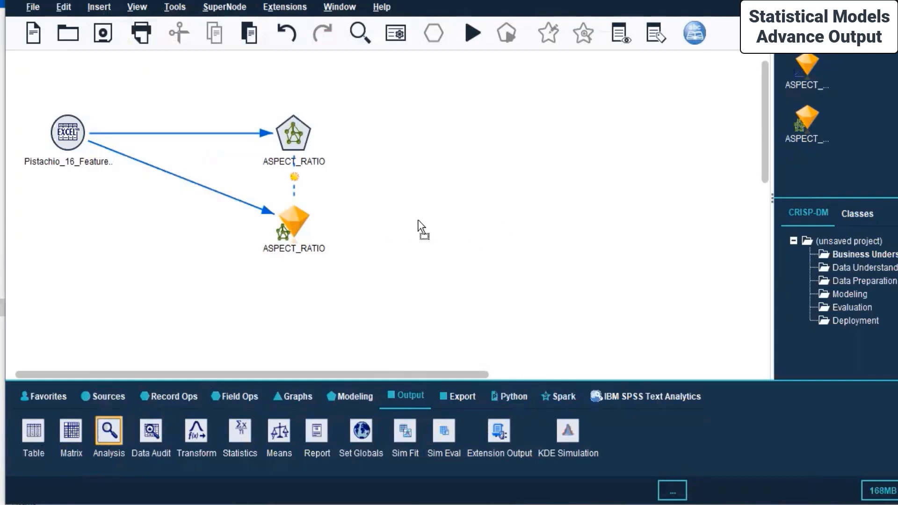
{"action": "left_click", "coordinate": [402, 225]}
Connect the ASPECT_RATIO nugget to the new Analysis node.
{"action": "left_click", "coordinate": [286, 223]}
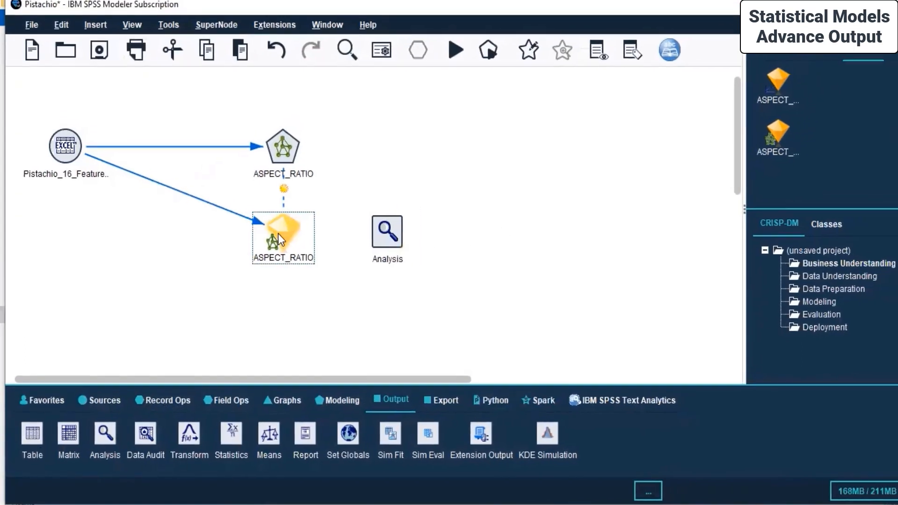
{"action": "right_click", "coordinate": [287, 223]}
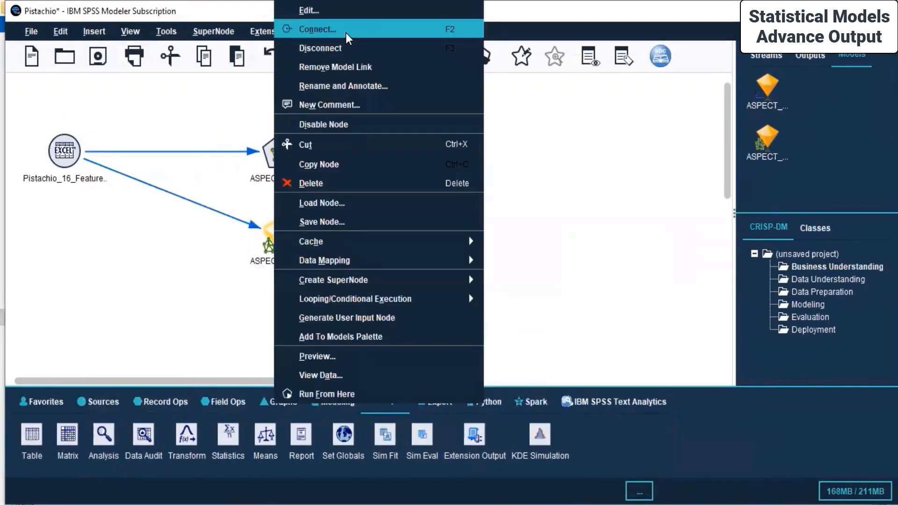
{"action": "left_click", "coordinate": [346, 33]}
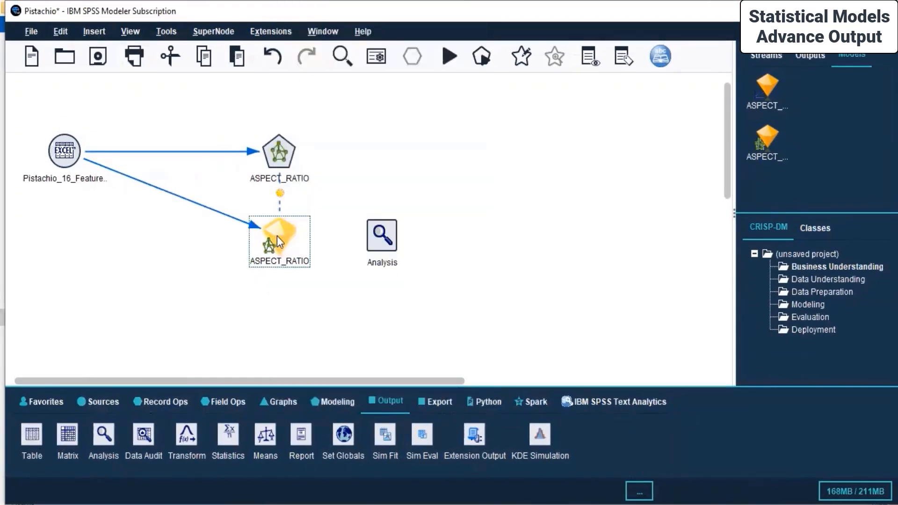
{"action": "left_click", "coordinate": [379, 242]}
{"action": "left_click", "coordinate": [378, 241]}
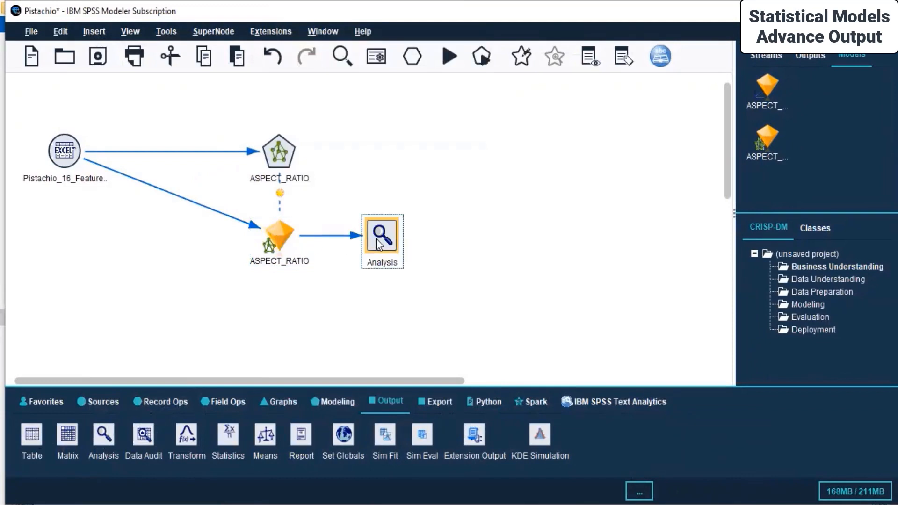
{"action": "right_click", "coordinate": [378, 240]}
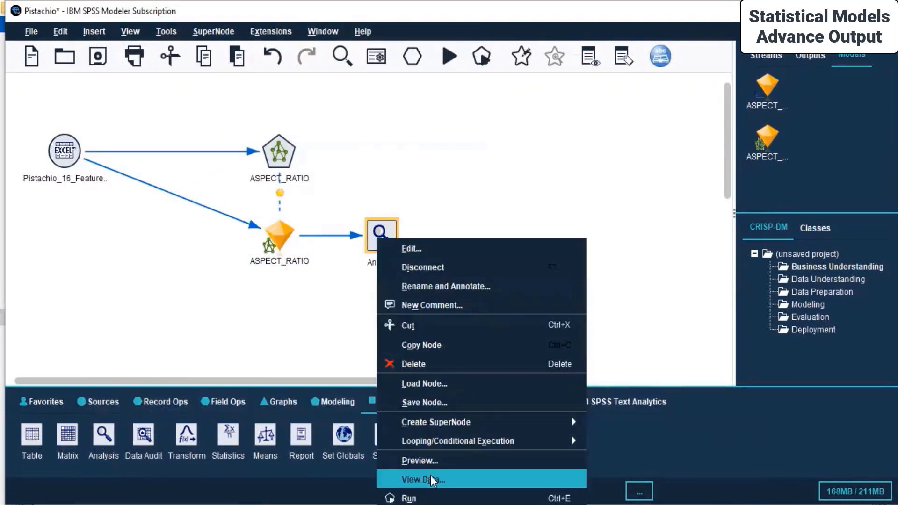
Run the Analysis node and maximize its results: mean absolute error 0.006, correlation 0.999.
{"action": "left_click", "coordinate": [429, 496]}
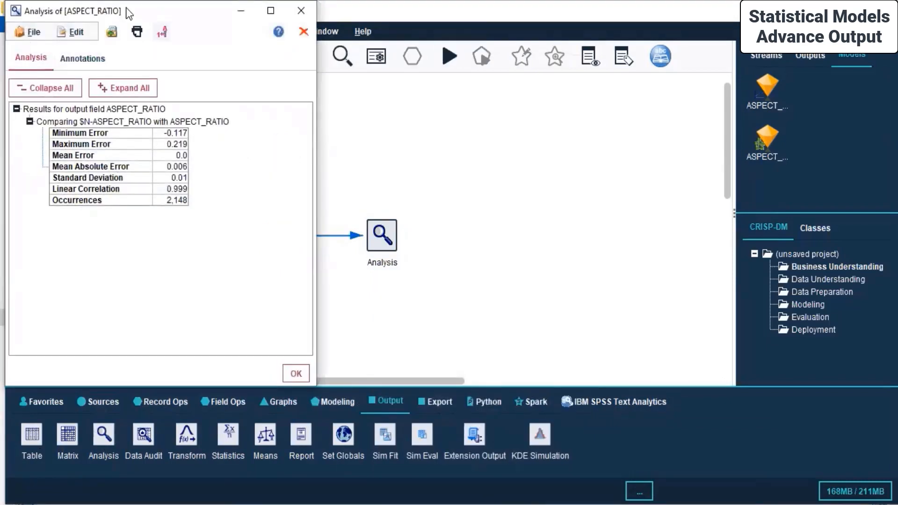
{"action": "left_click_drag", "start_coordinate": [127, 12], "coordinate": [622, 84]}
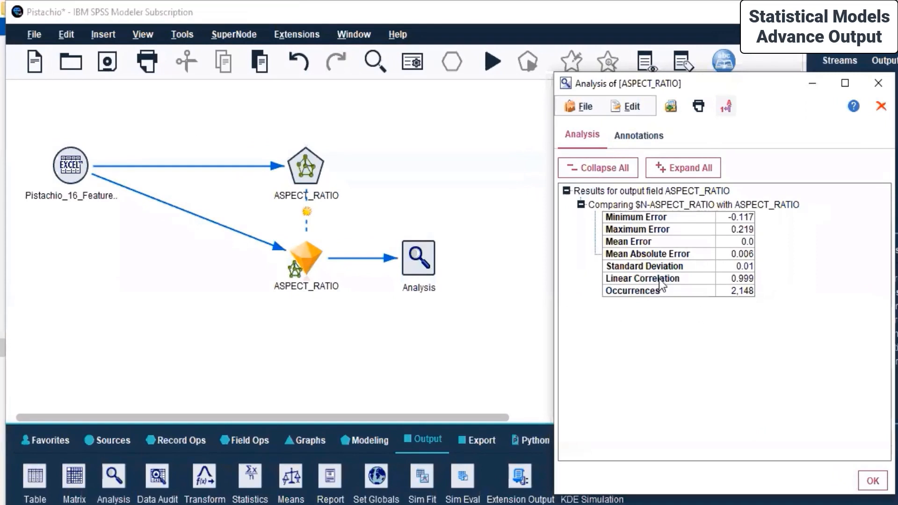
{"action": "left_click", "coordinate": [845, 83]}
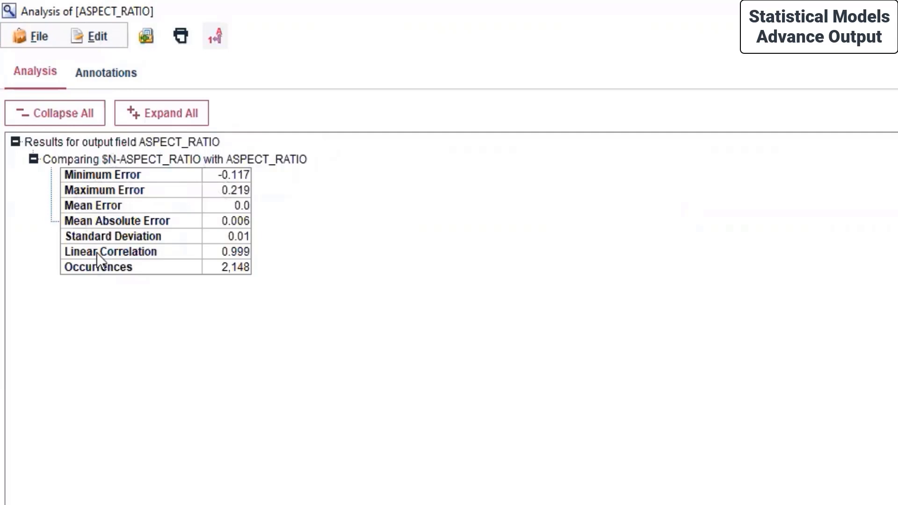
Store the output as 'Analysis of [ASPECT_RATIO]-neural network' in the Day 8 folder.
{"action": "left_click", "coordinate": [40, 35]}
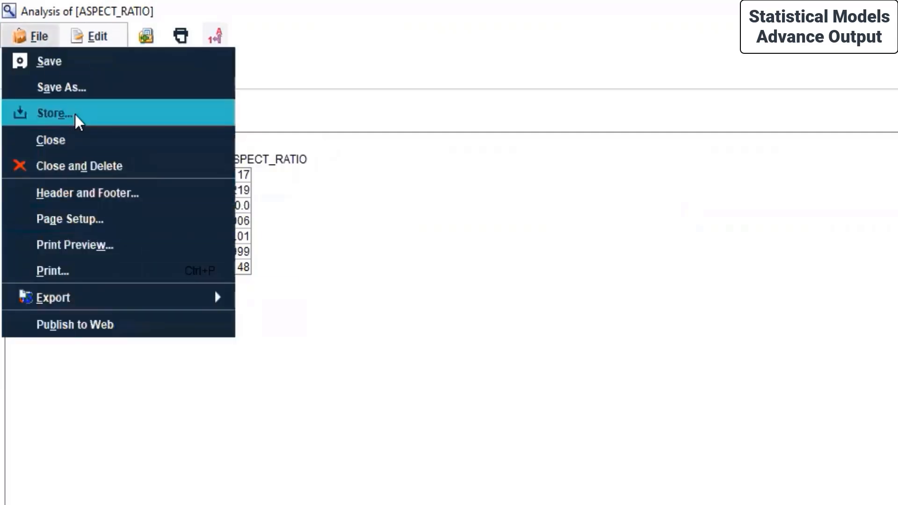
{"action": "left_click", "coordinate": [78, 89]}
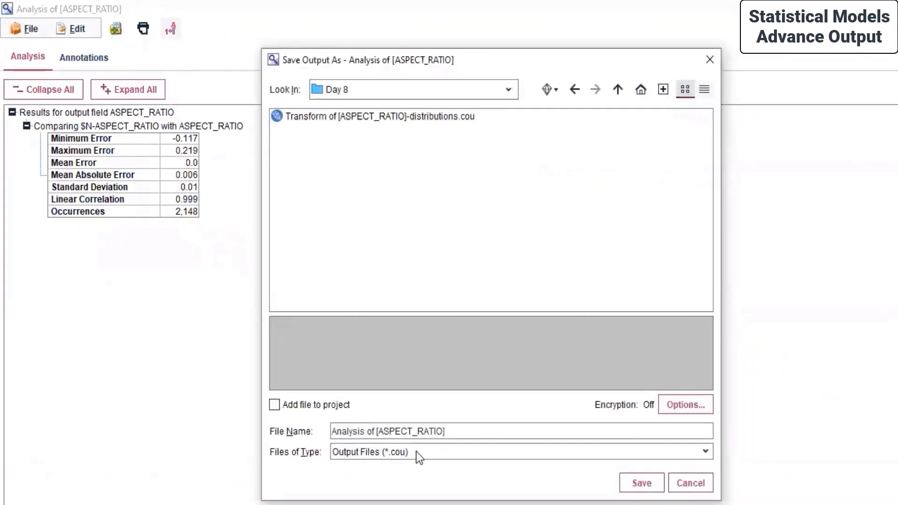
{"action": "left_click", "coordinate": [474, 427]}
{"action": "type", "text": "-neural network"}
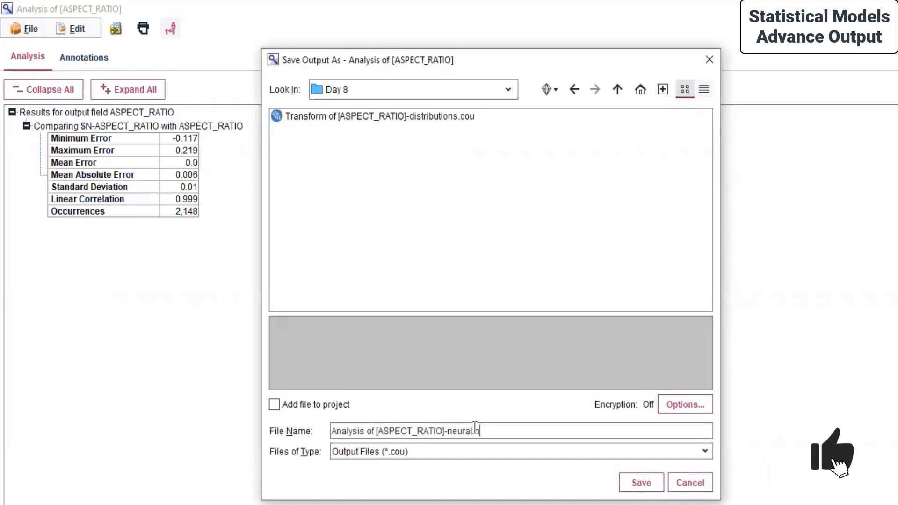
{"action": "left_click", "coordinate": [640, 482]}
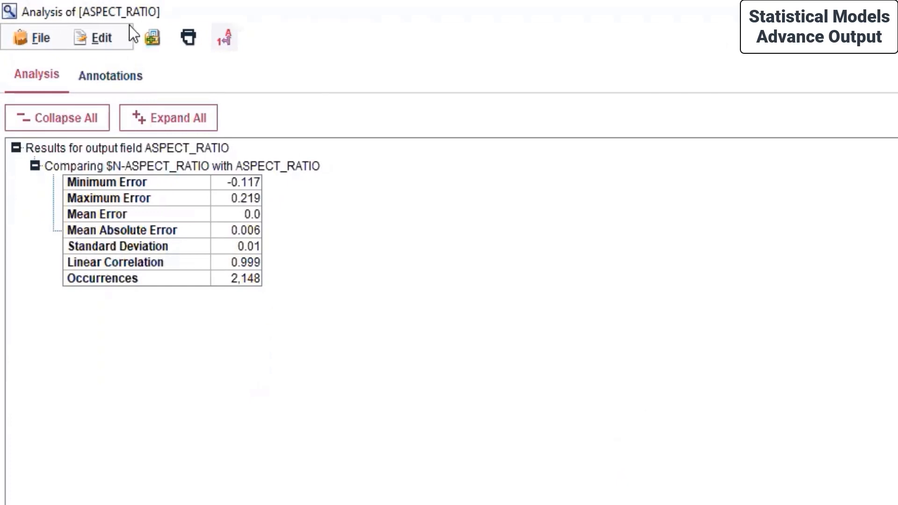
Check the output's Annotations, then look through the Edit and File > Export options.
{"action": "left_click", "coordinate": [102, 82]}
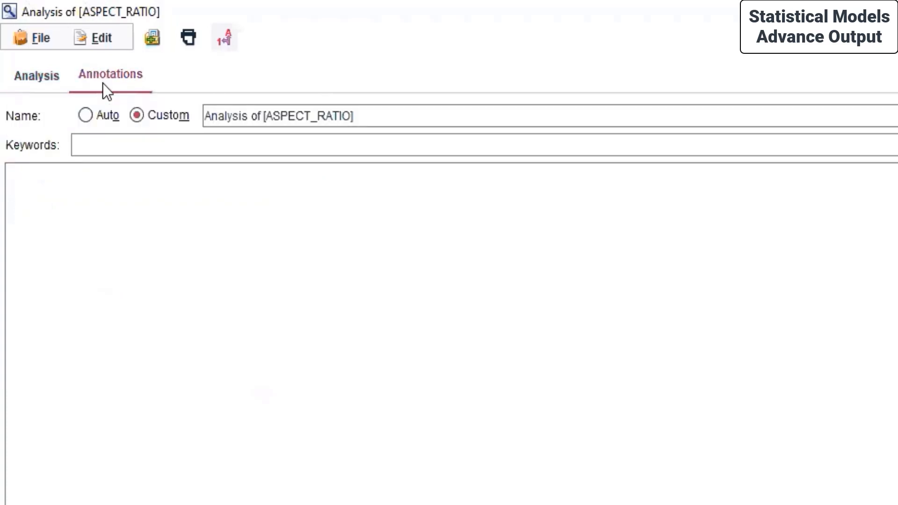
{"action": "left_click", "coordinate": [44, 81]}
{"action": "left_click", "coordinate": [99, 39]}
{"action": "left_click", "coordinate": [36, 47]}
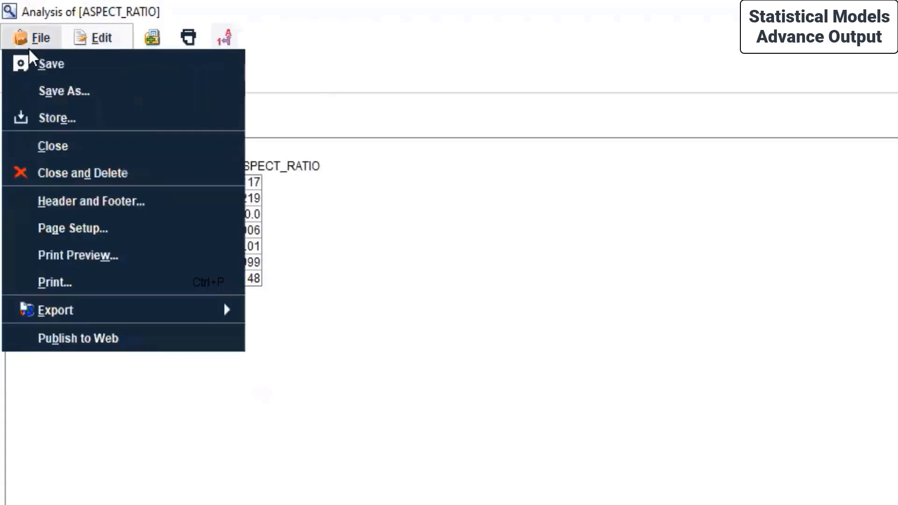
{"action": "mouse_move", "coordinate": [209, 313]}
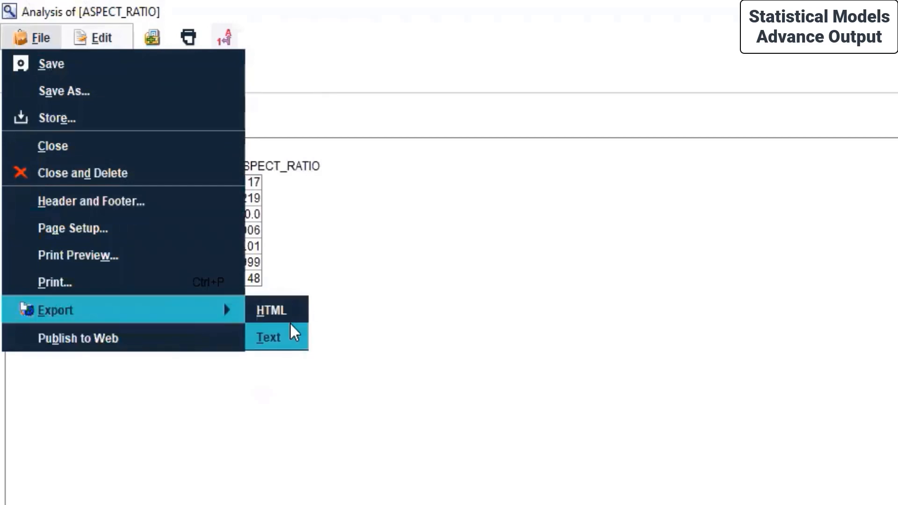
{"action": "left_click", "coordinate": [467, 282]}
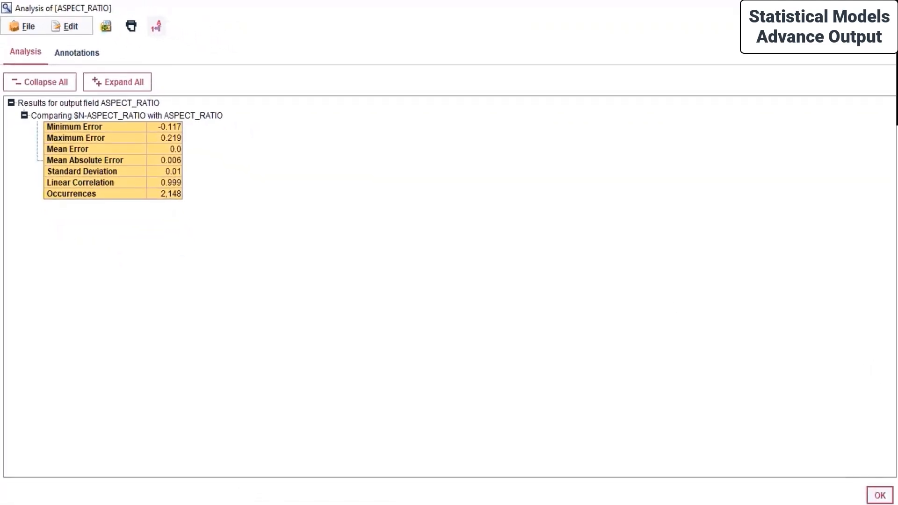
Close the analysis output, save the Pistachio stream, and list stored outputs under Outputs.
{"action": "left_click", "coordinate": [880, 495]}
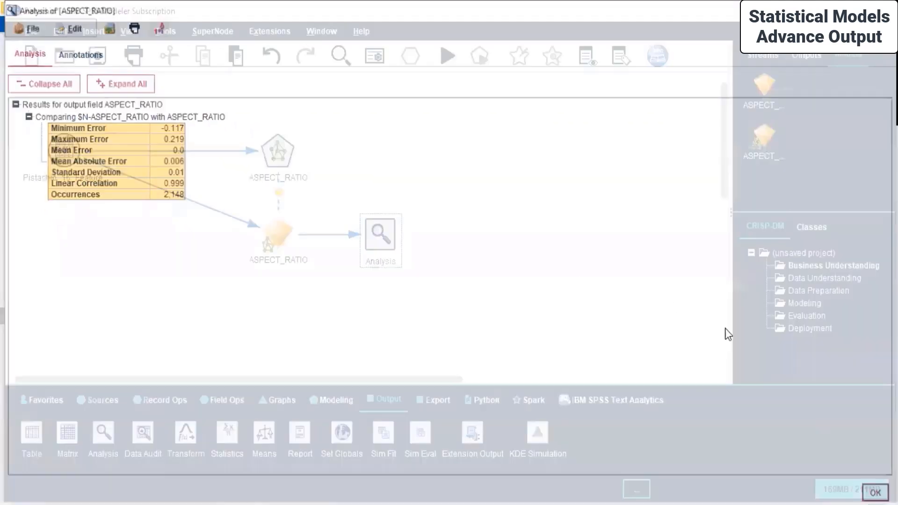
{"action": "left_click", "coordinate": [97, 56]}
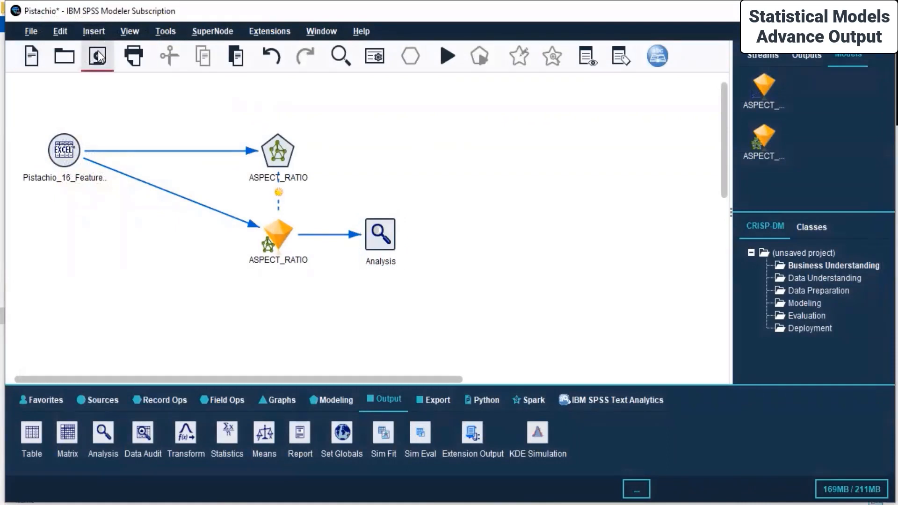
{"action": "left_click", "coordinate": [806, 55]}
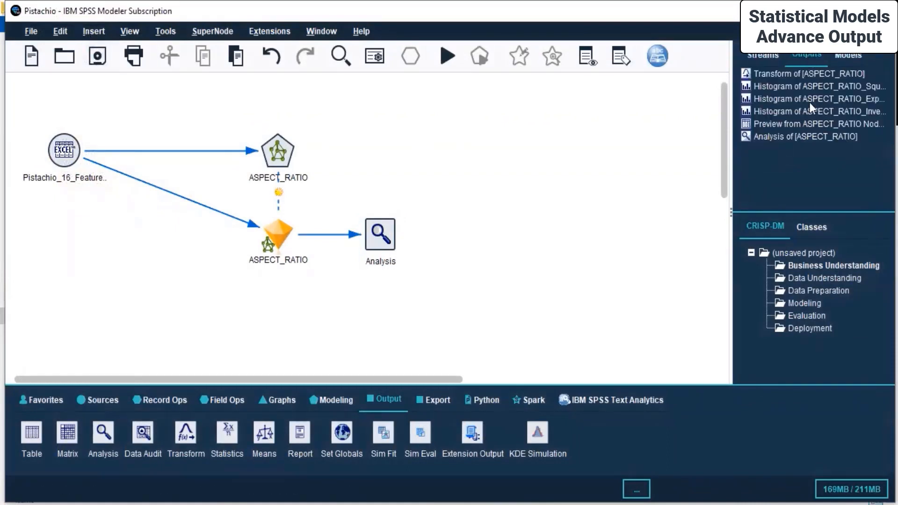